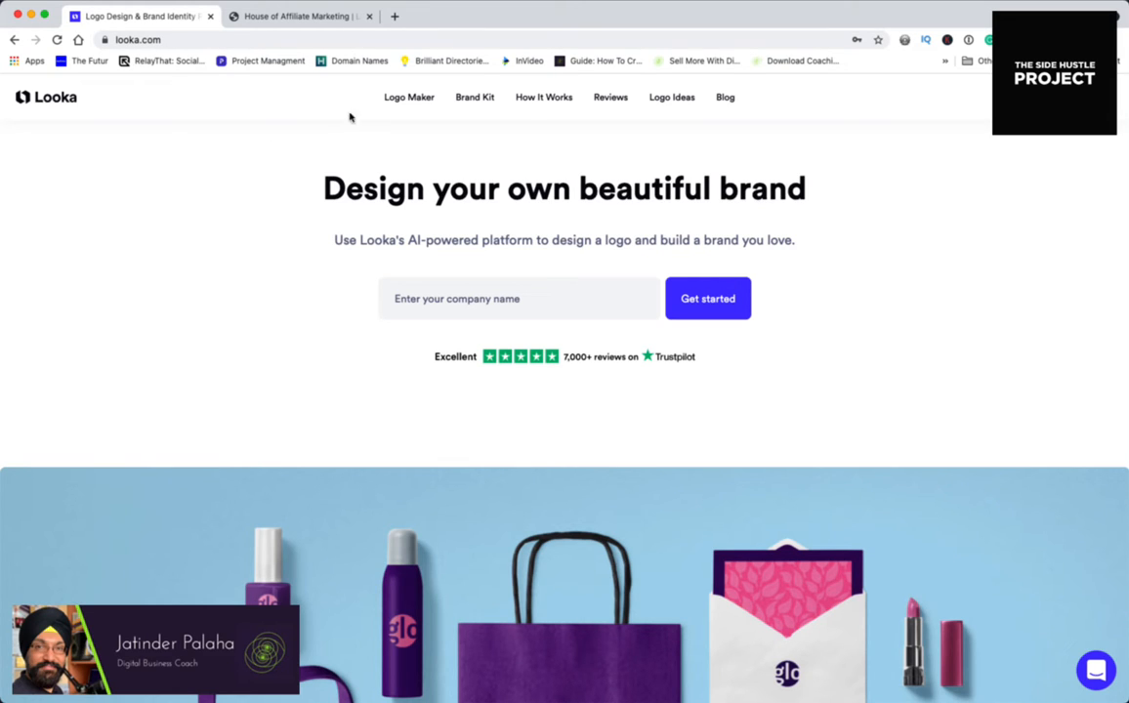
Open the How It Works page and review all five stages, from design inspiration to downloading the files.
click(525, 99)
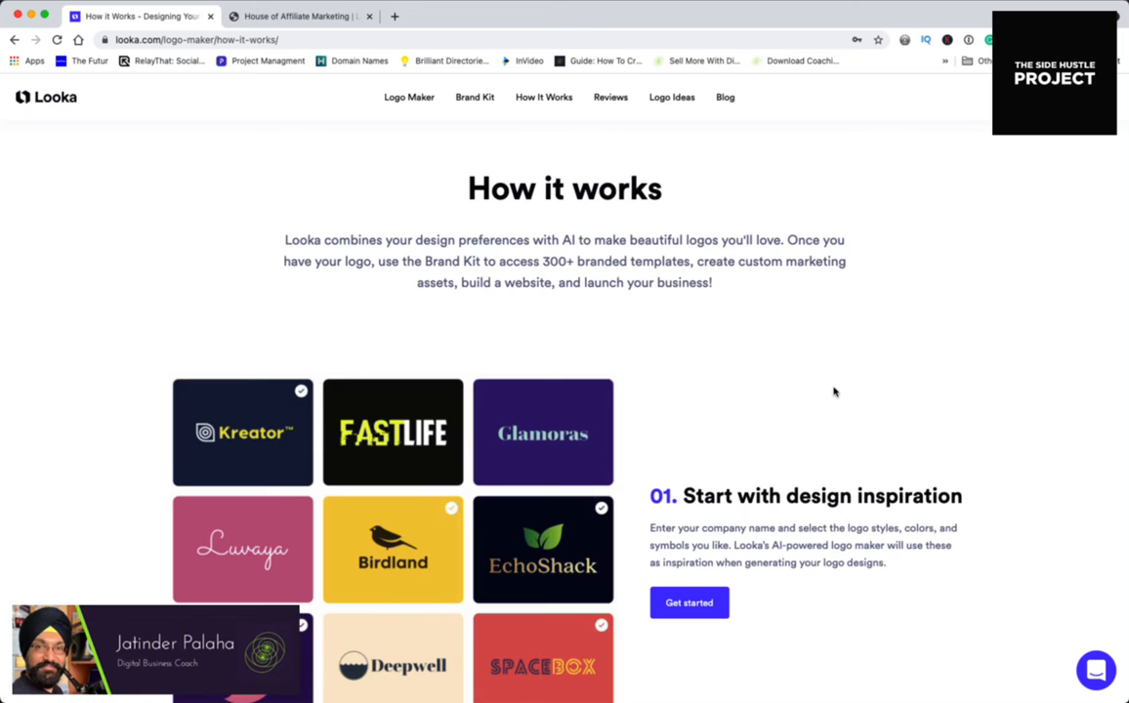
scroll(834, 390, down, 1)
scroll(834, 391, down, 1)
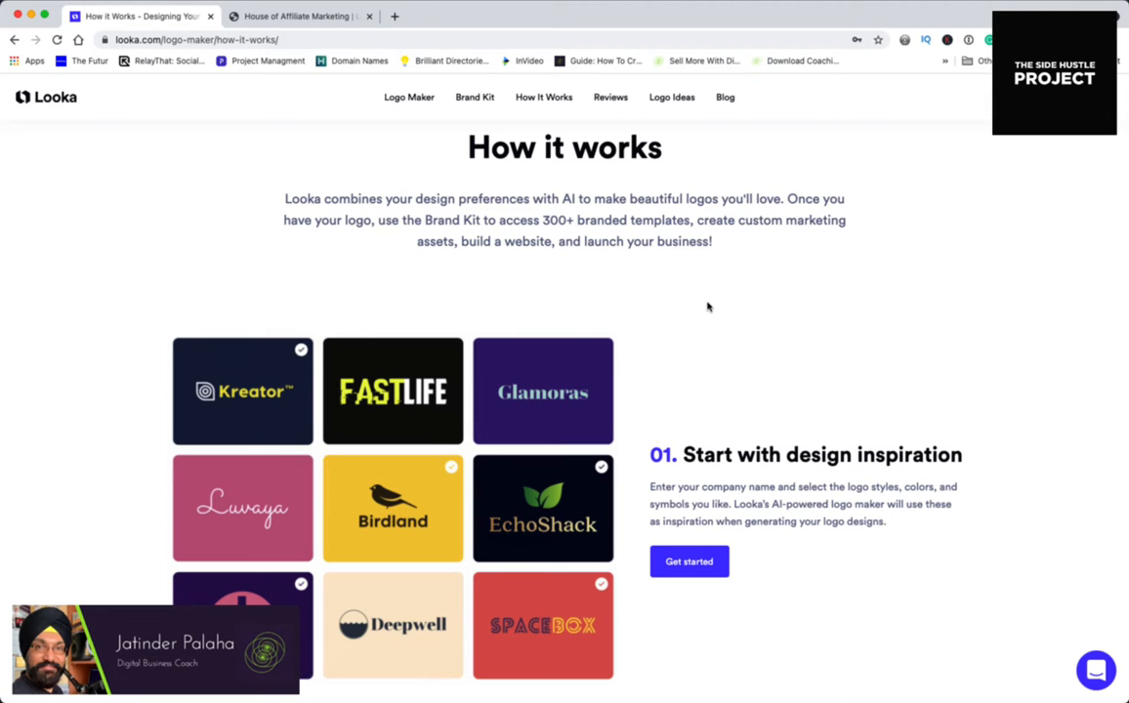
scroll(708, 306, down, 3)
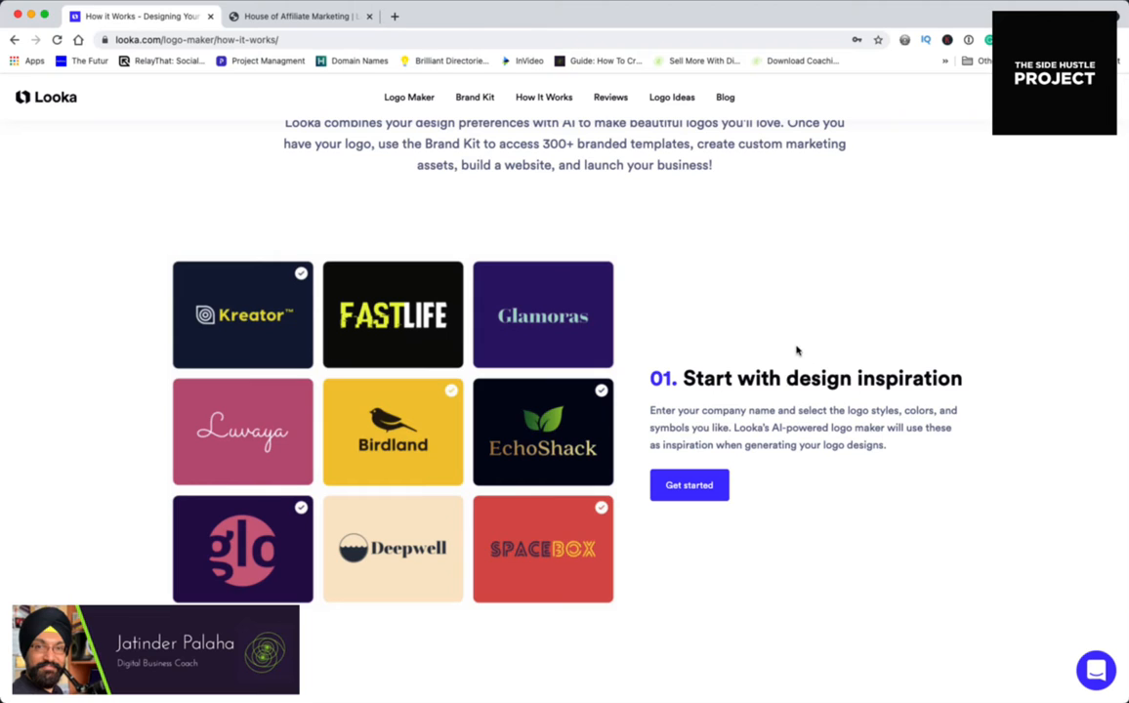
scroll(795, 350, down, 1)
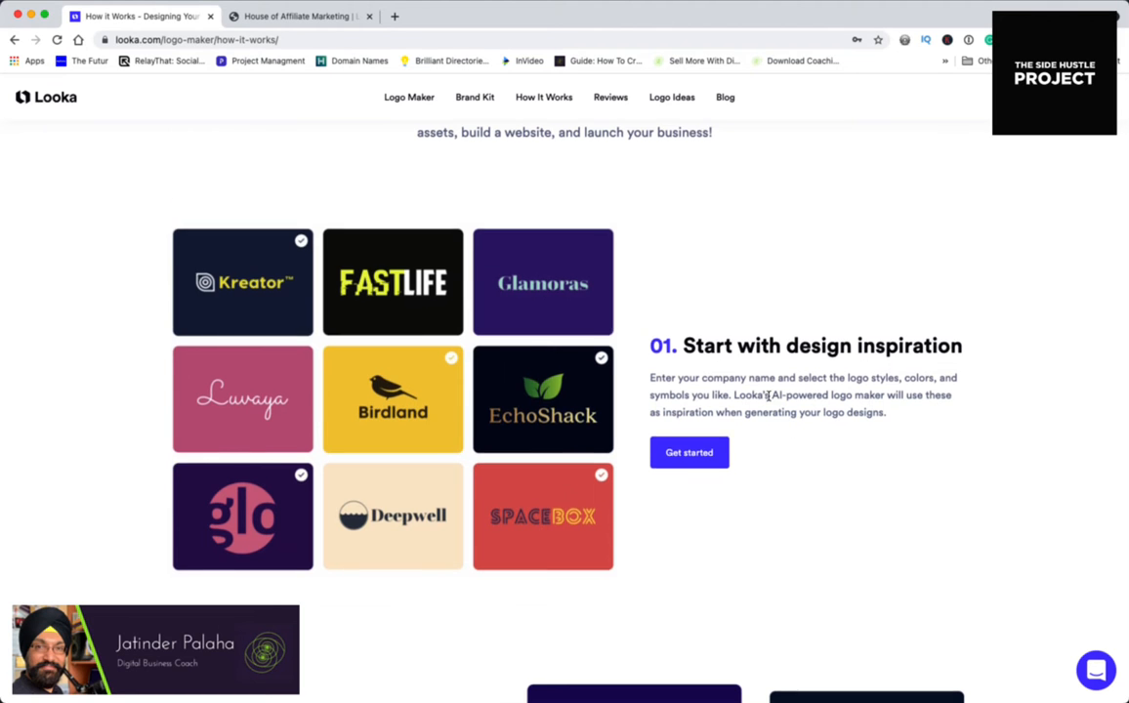
scroll(732, 381, down, 5)
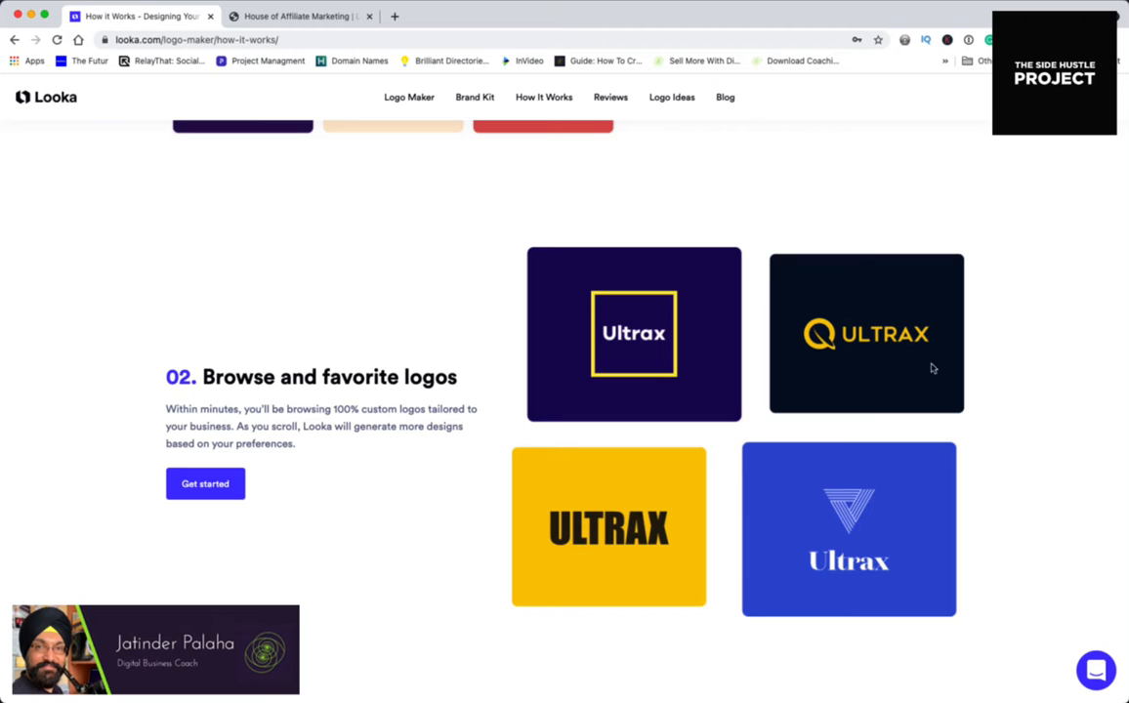
scroll(842, 440, down, 6)
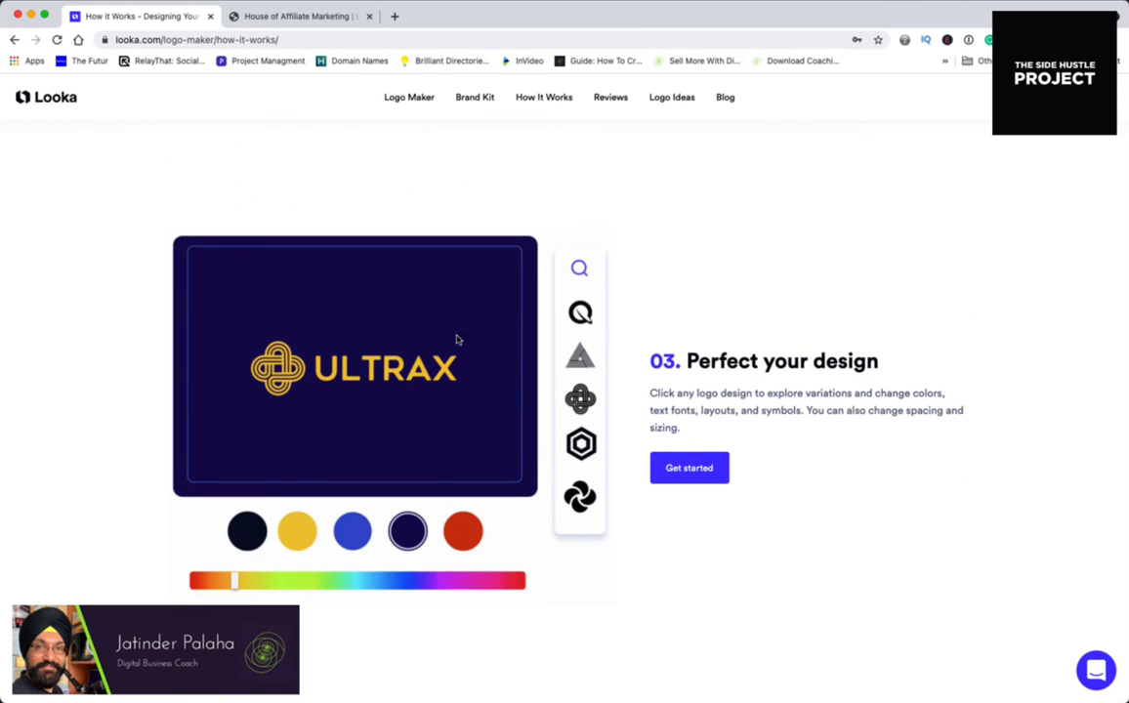
scroll(583, 504, down, 2)
scroll(583, 505, down, 5)
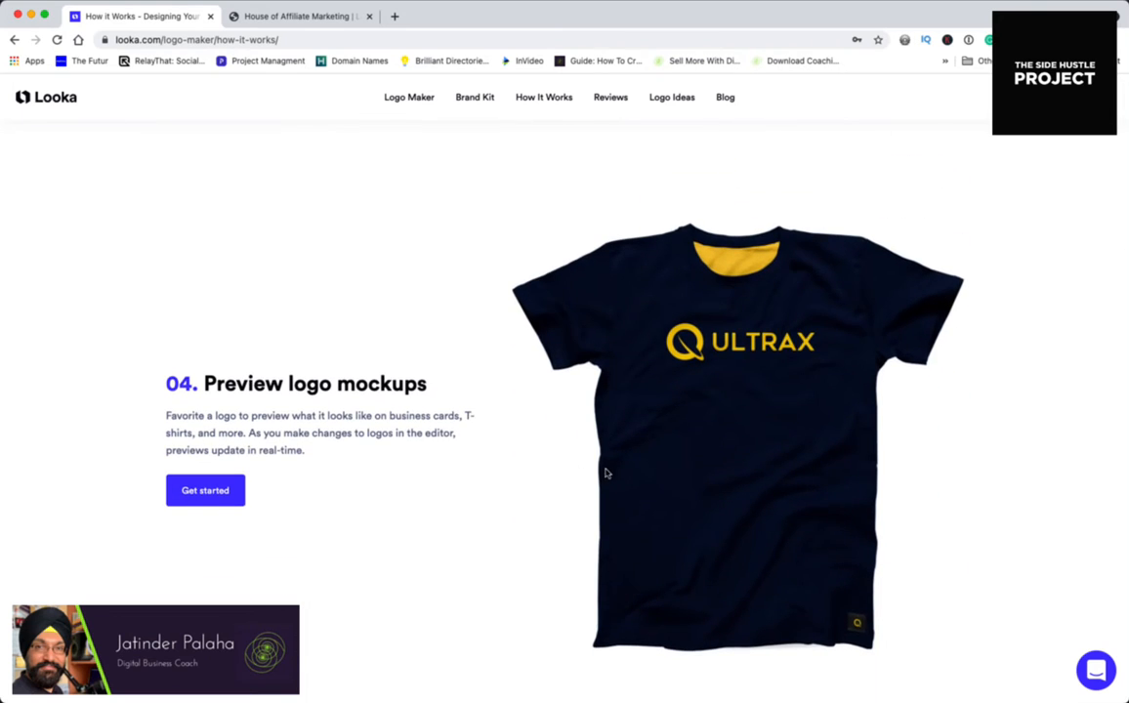
scroll(605, 472, down, 5)
scroll(605, 471, down, 1)
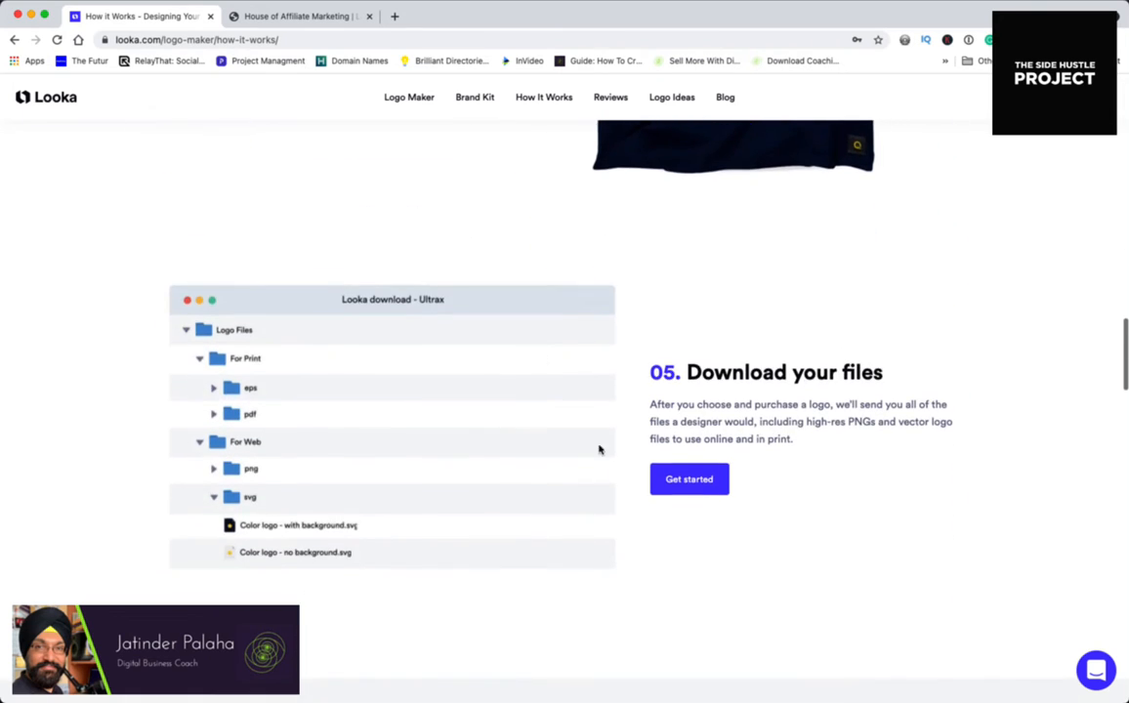
scroll(594, 451, down, 3)
scroll(592, 446, up, 8)
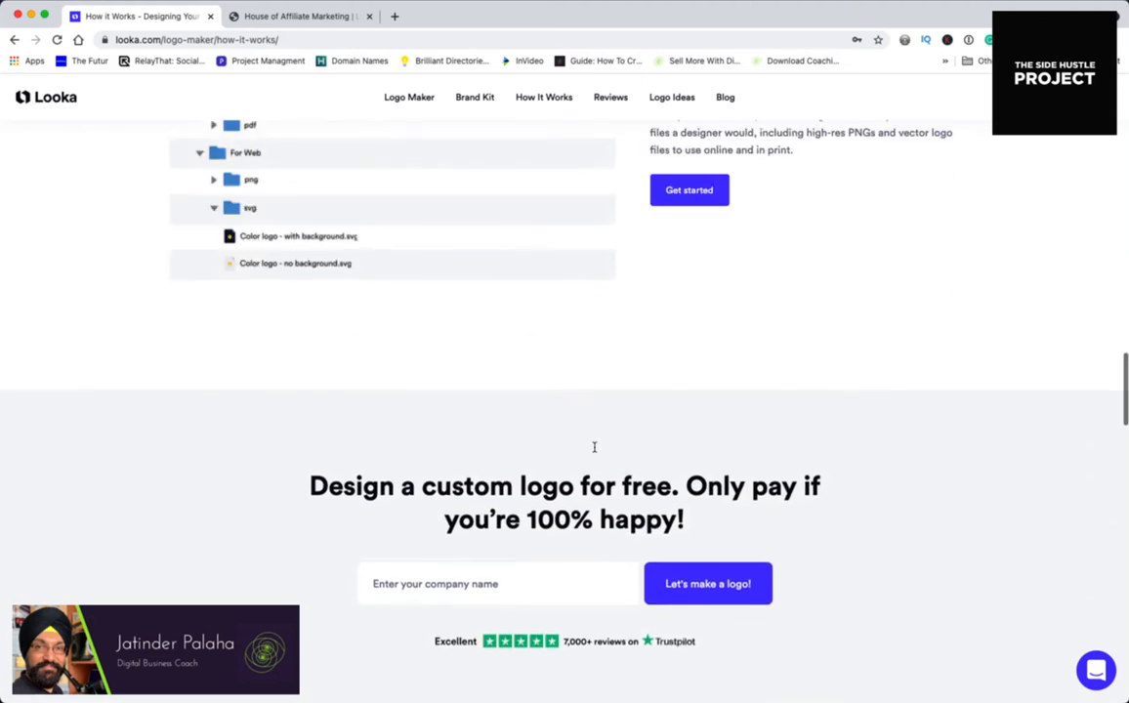
scroll(594, 450, up, 10)
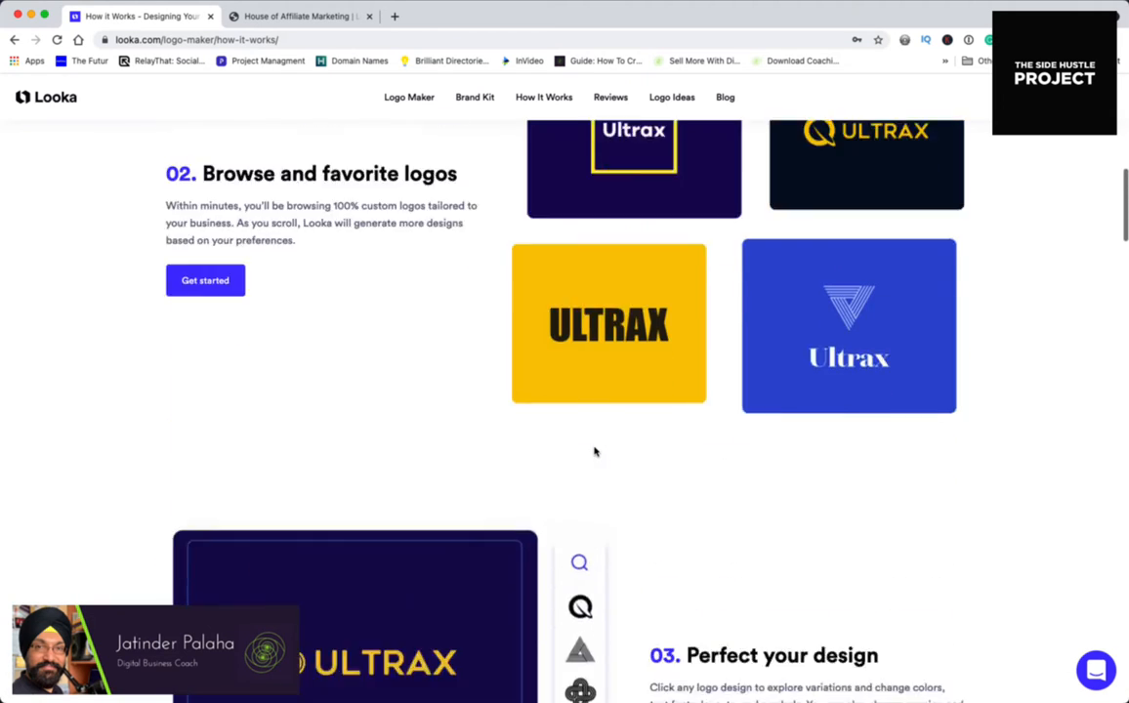
scroll(593, 451, up, 5)
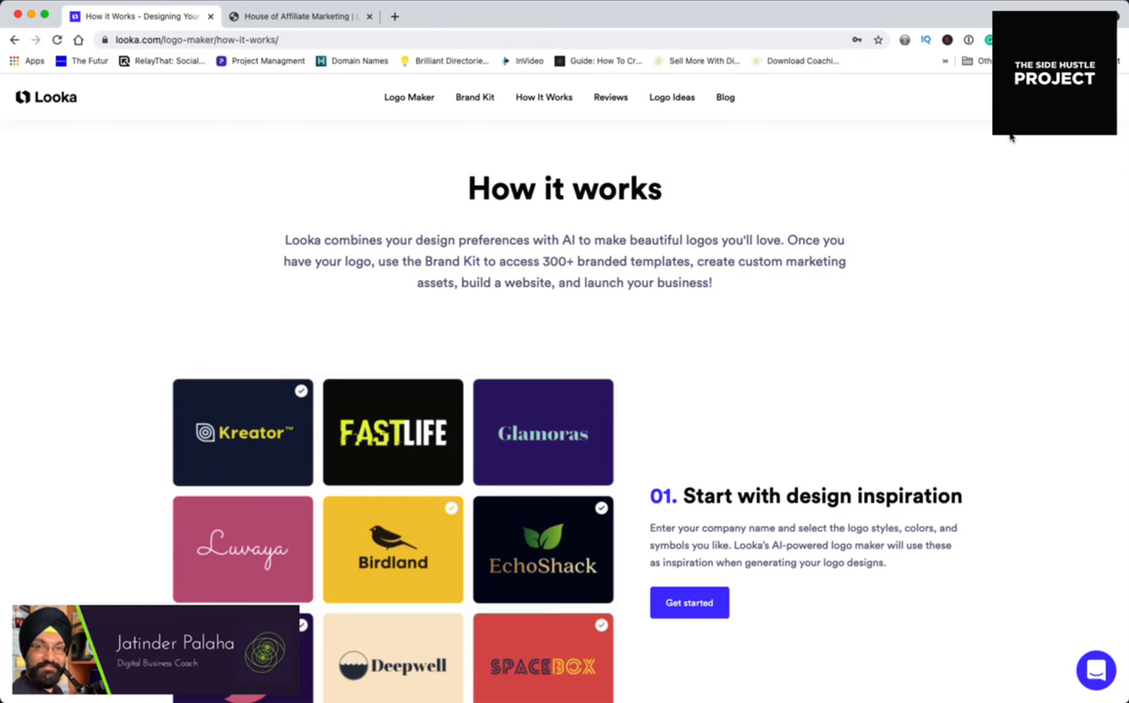
Sign in to the Looka account with the saved e-mail and password.
click(1054, 97)
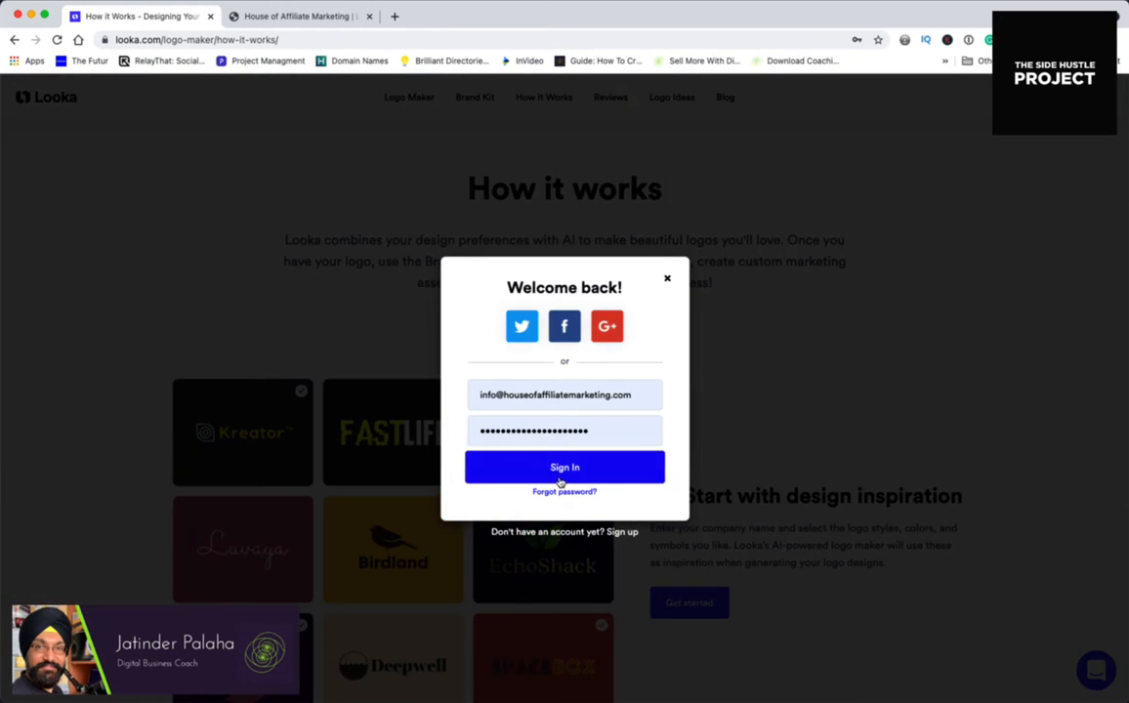
click(563, 472)
click(824, 293)
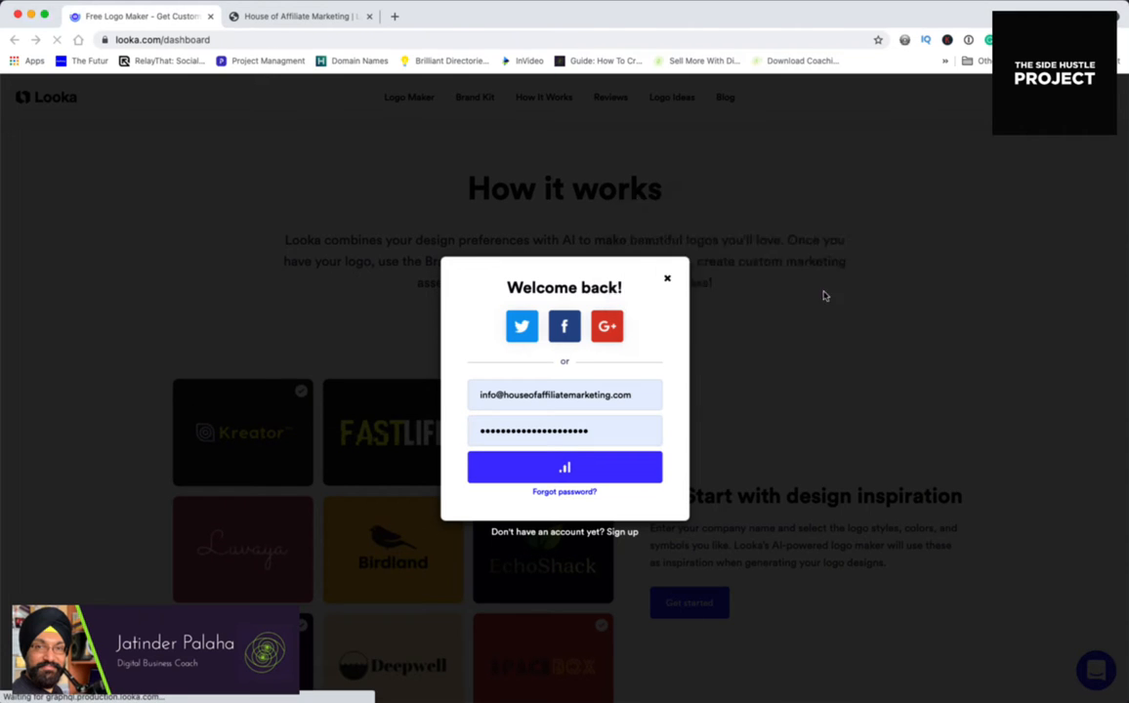
Look over the saved logos, view the logo in use on the House of Affiliate Marketing website, and return to the Looka dashboard.
mouse_move(699, 472)
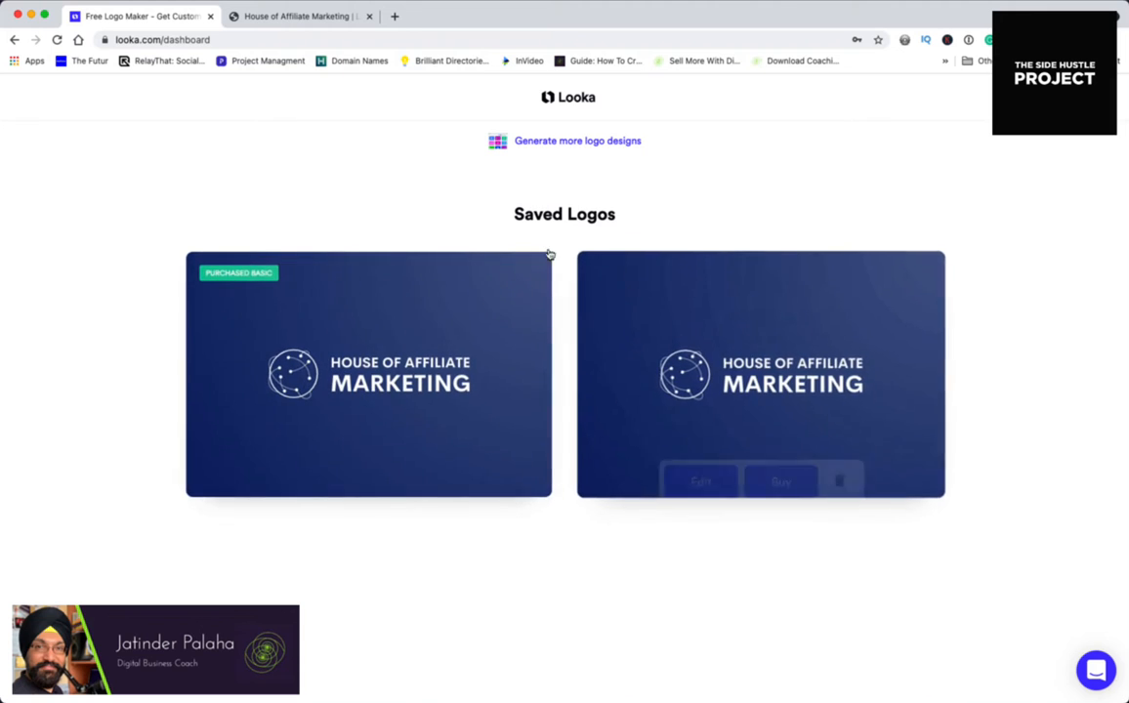
mouse_move(348, 384)
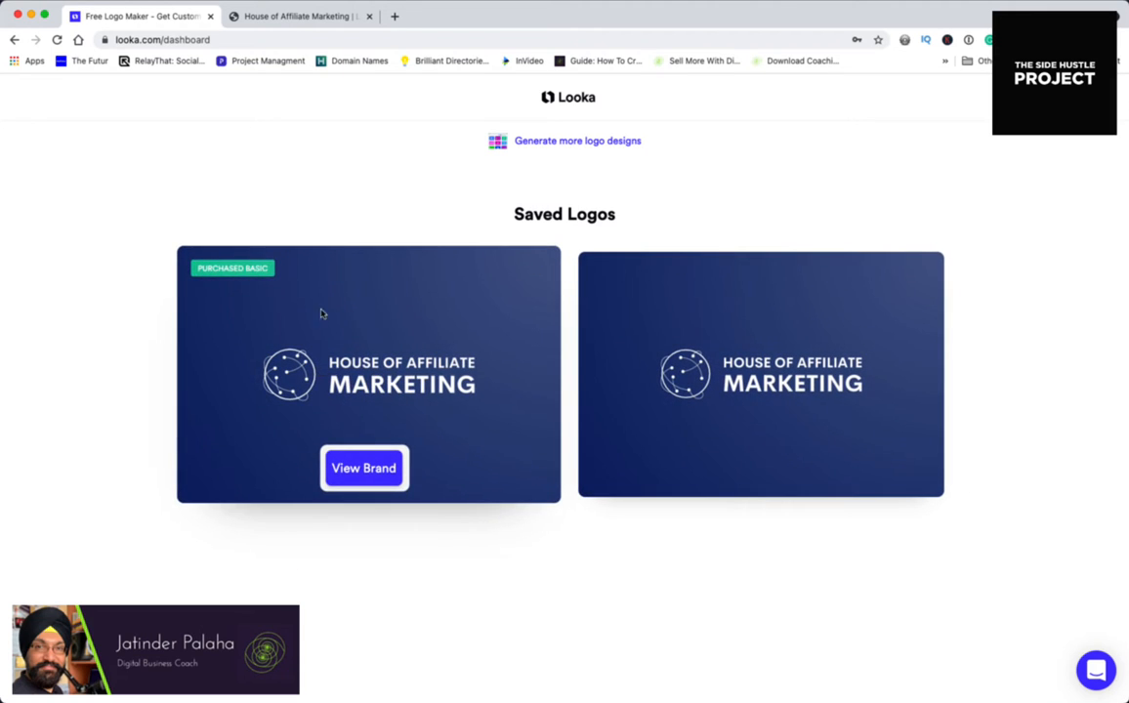
click(278, 18)
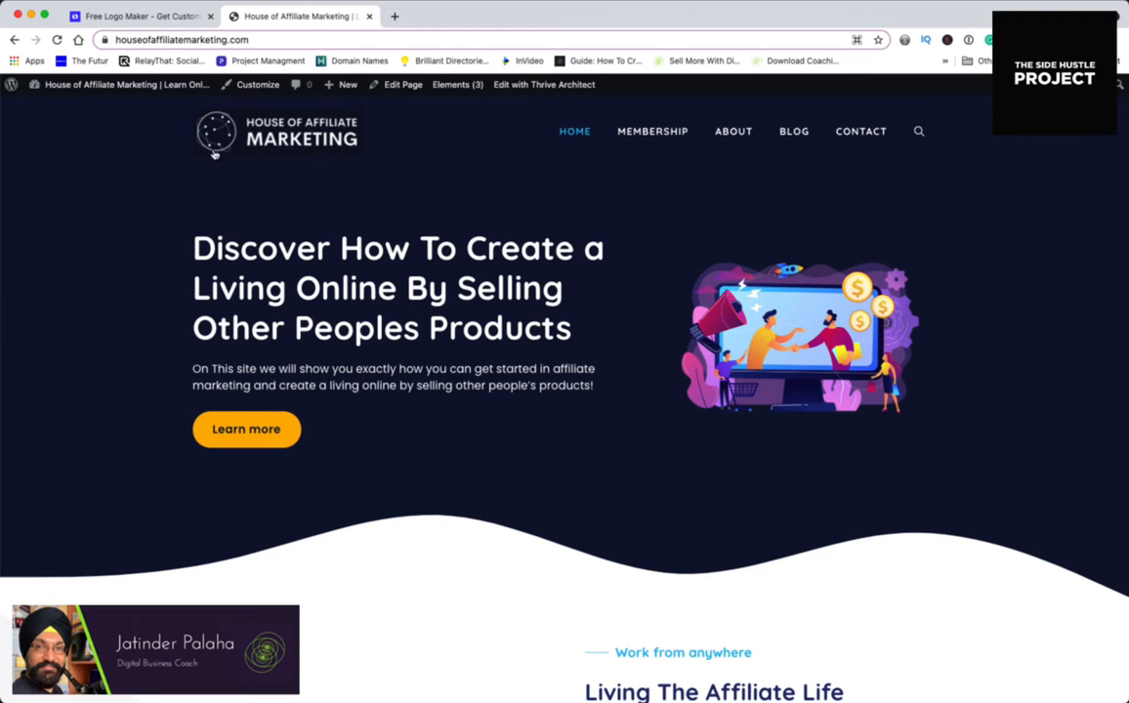
click(181, 18)
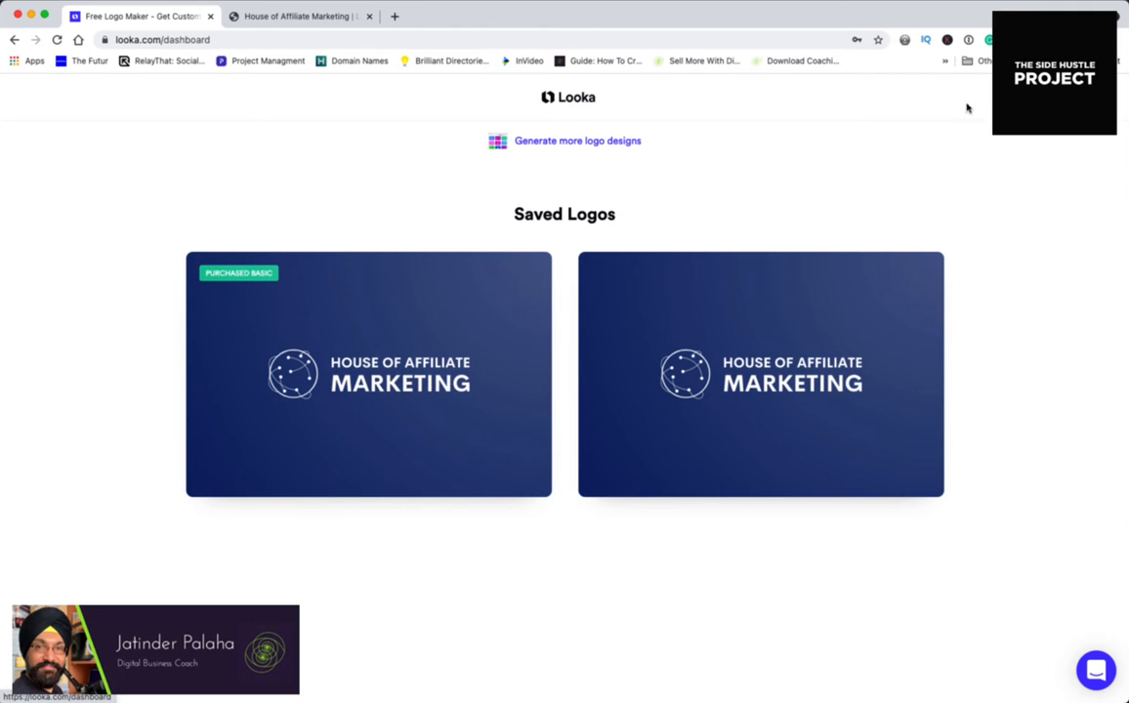
Start the Logo Generator and submit "Internet, business, marketing" as the industry.
click(1074, 98)
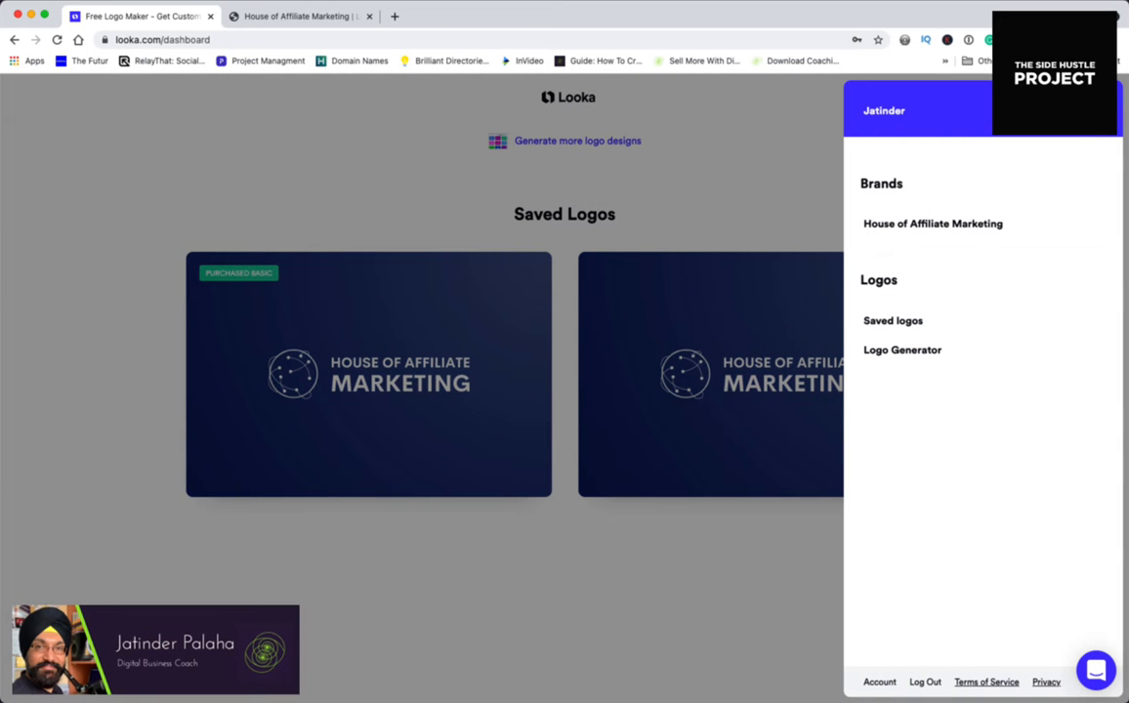
click(947, 354)
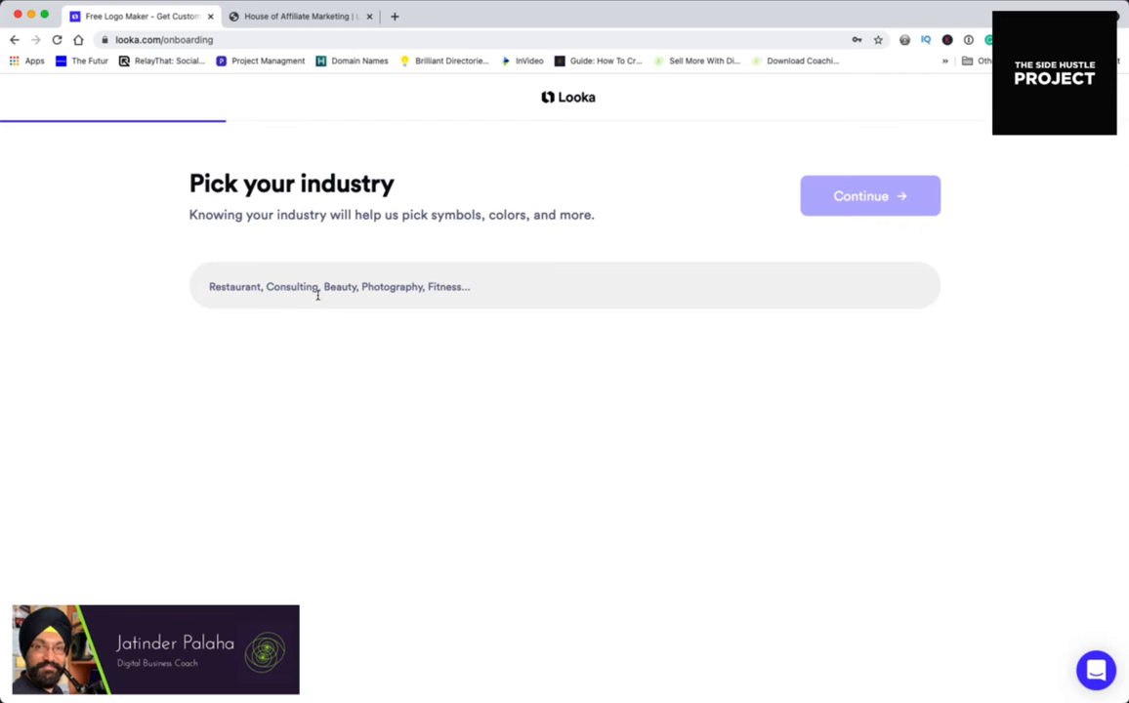
click(328, 287)
text(inter)
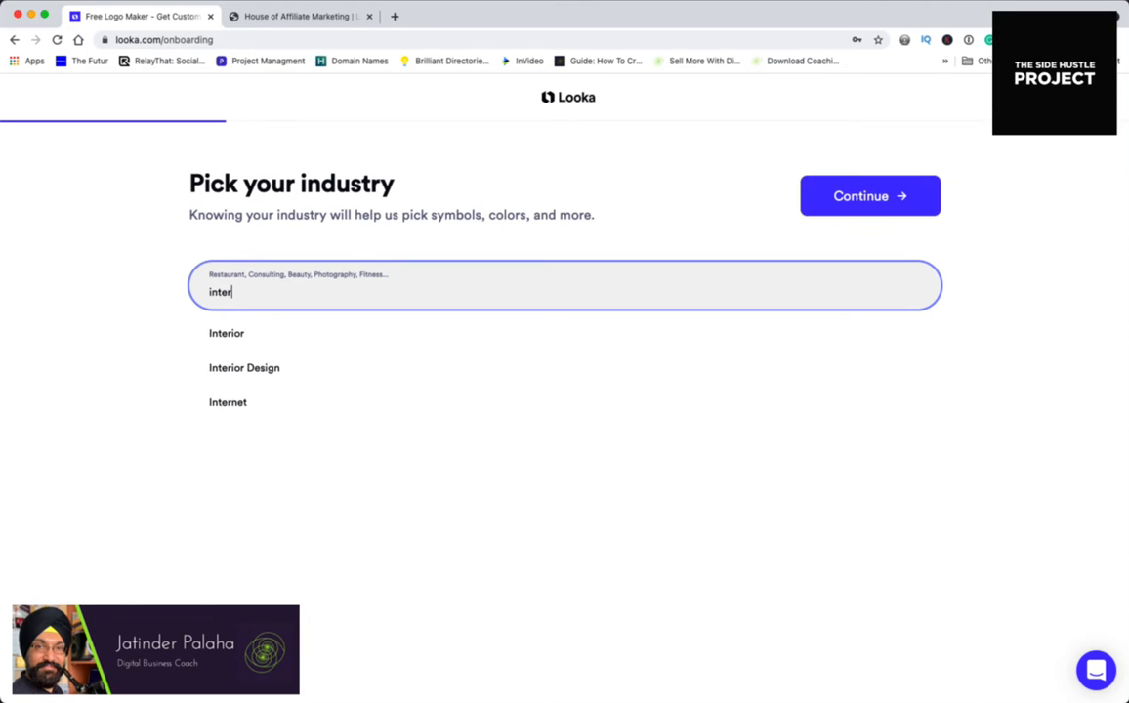
click(320, 408)
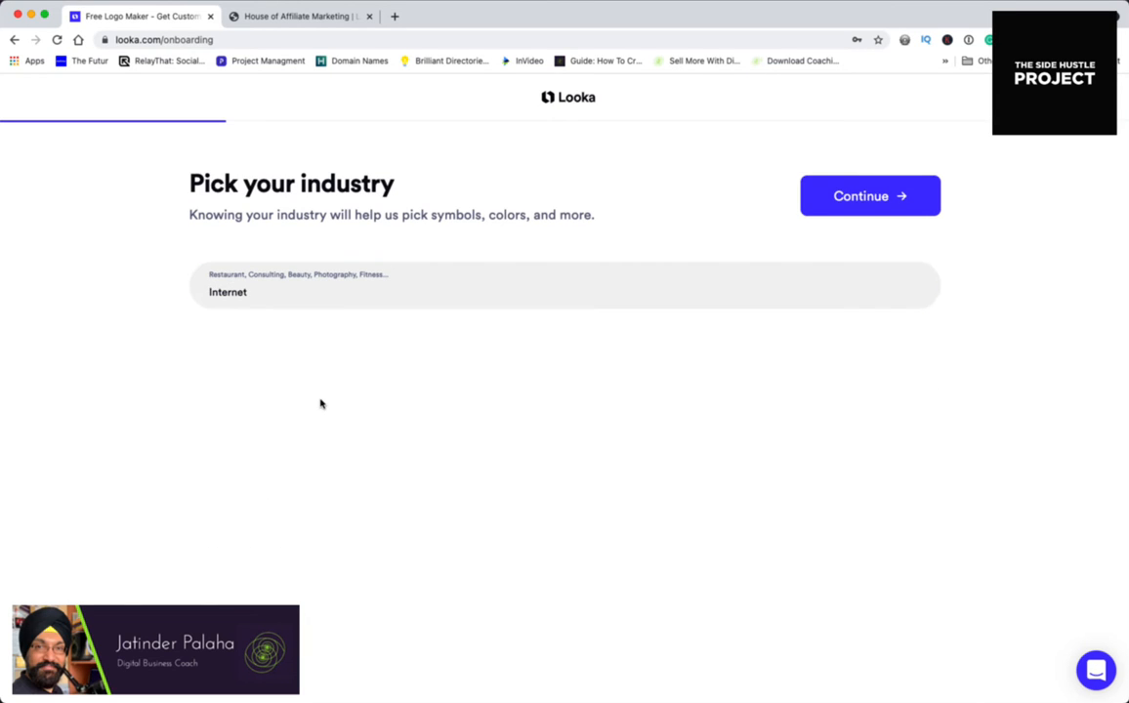
click(288, 294)
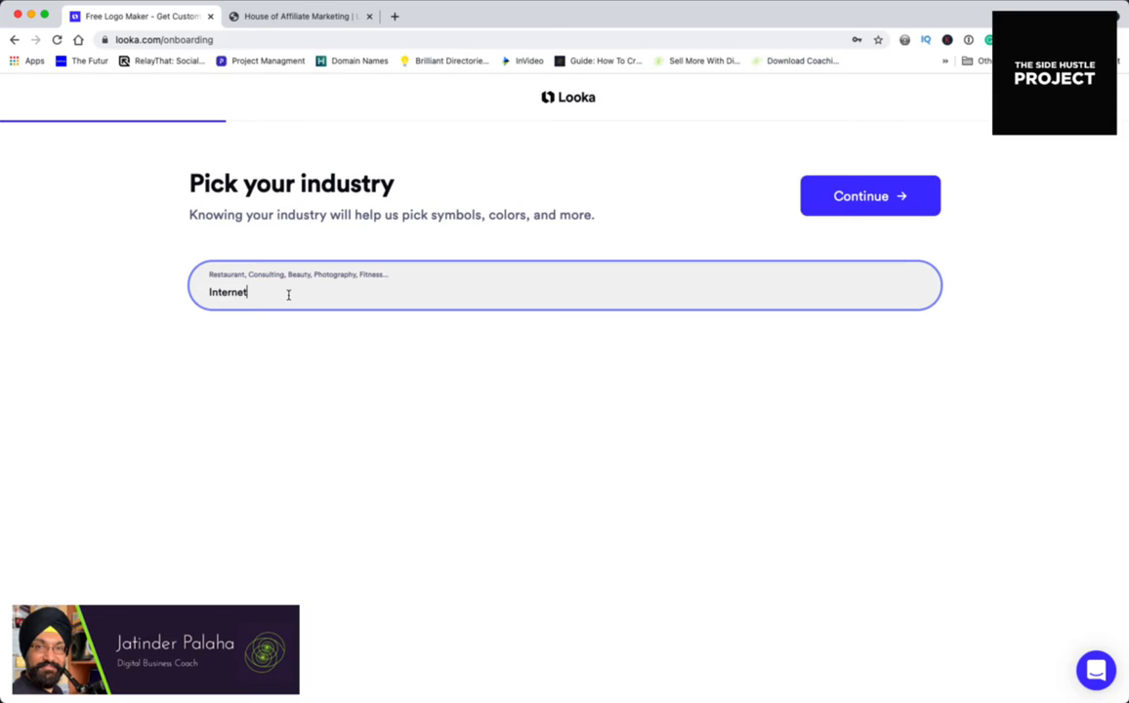
text(, business, marketing)
click(841, 197)
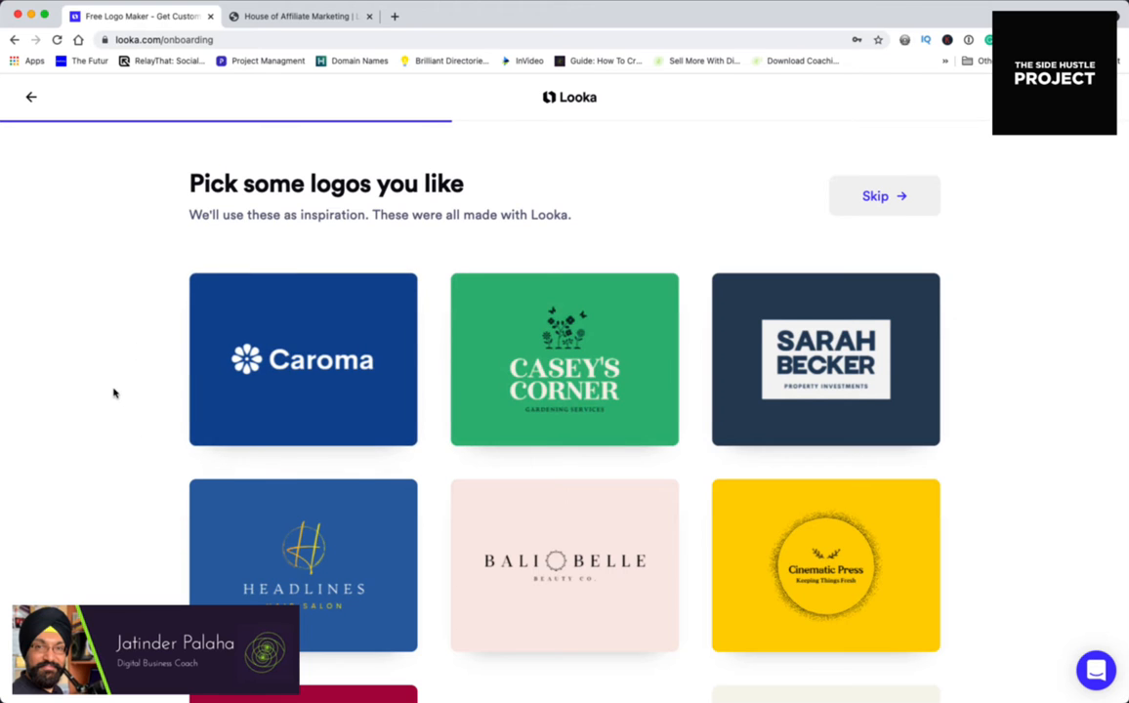
Browse the full gallery of sample logos for designs that could serve as inspiration.
scroll(113, 390, down, 2)
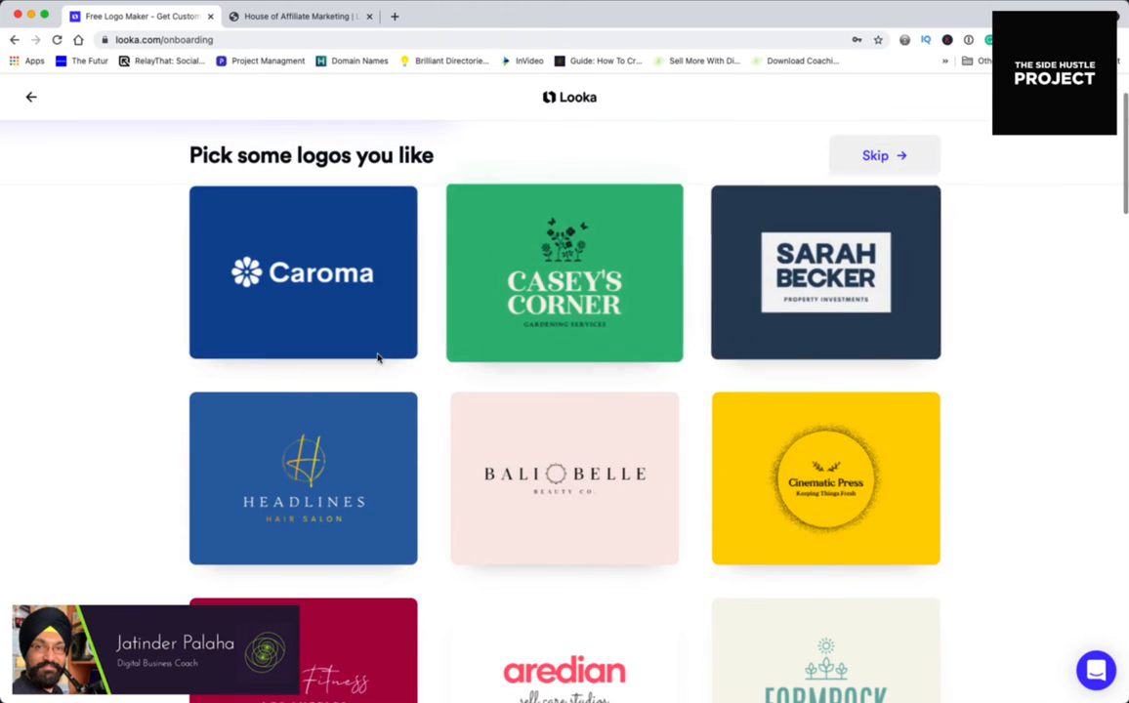
scroll(454, 391, down, 5)
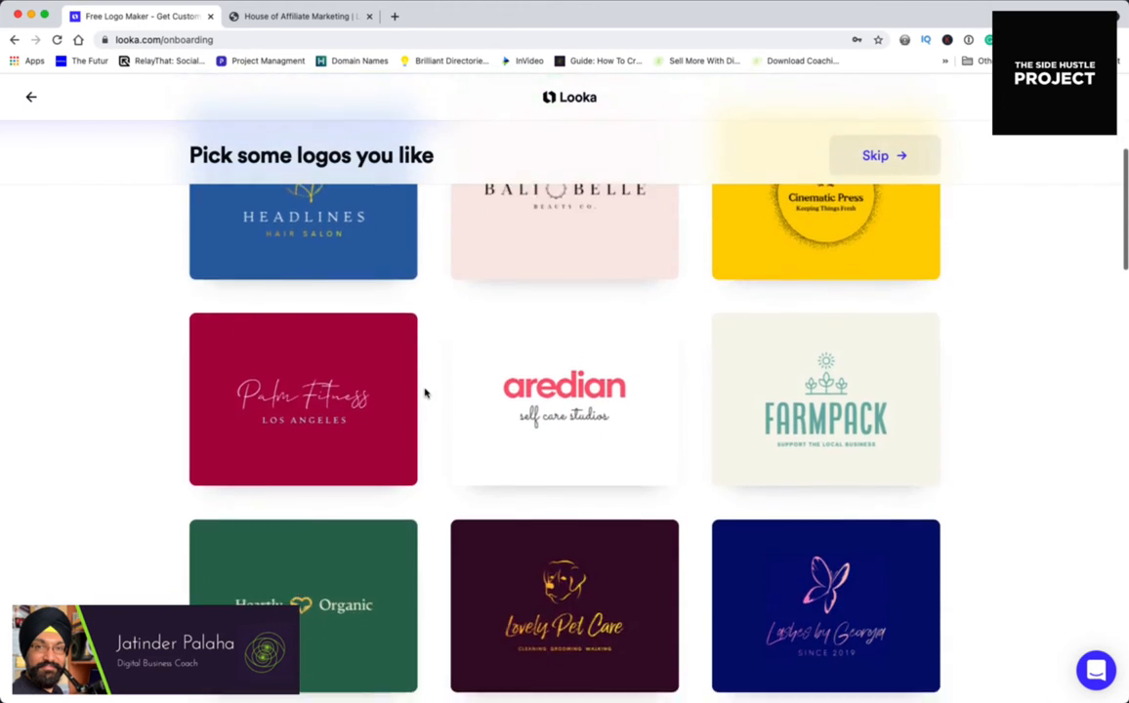
scroll(425, 393, down, 8)
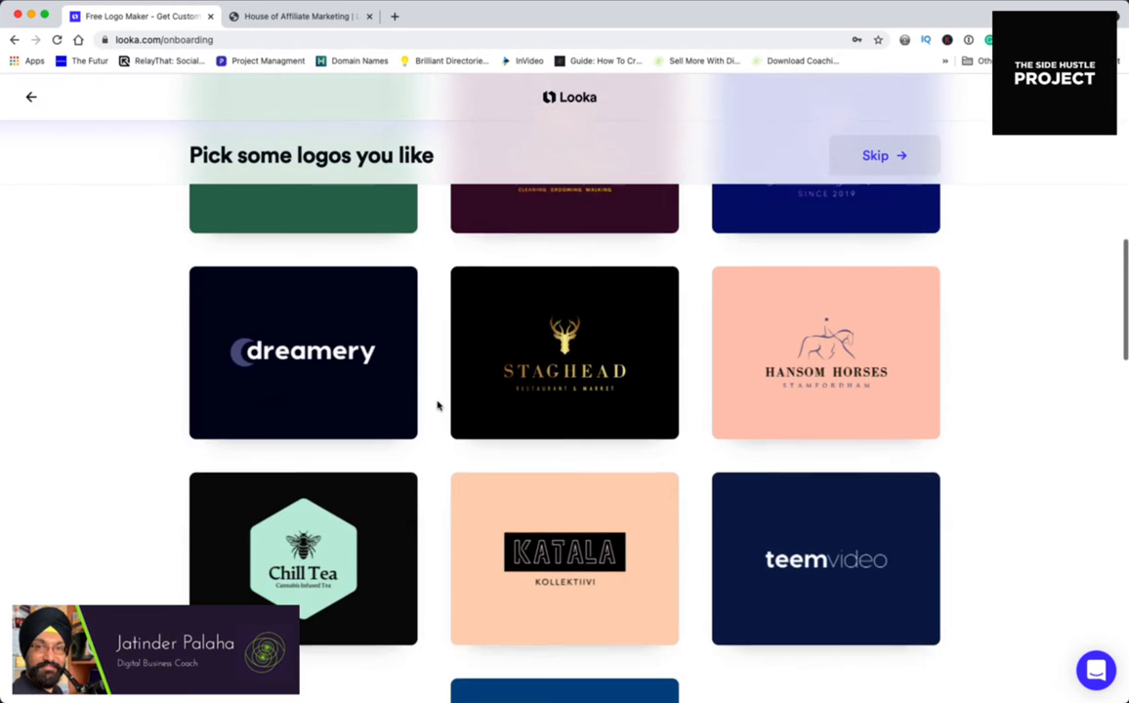
scroll(436, 405, down, 6)
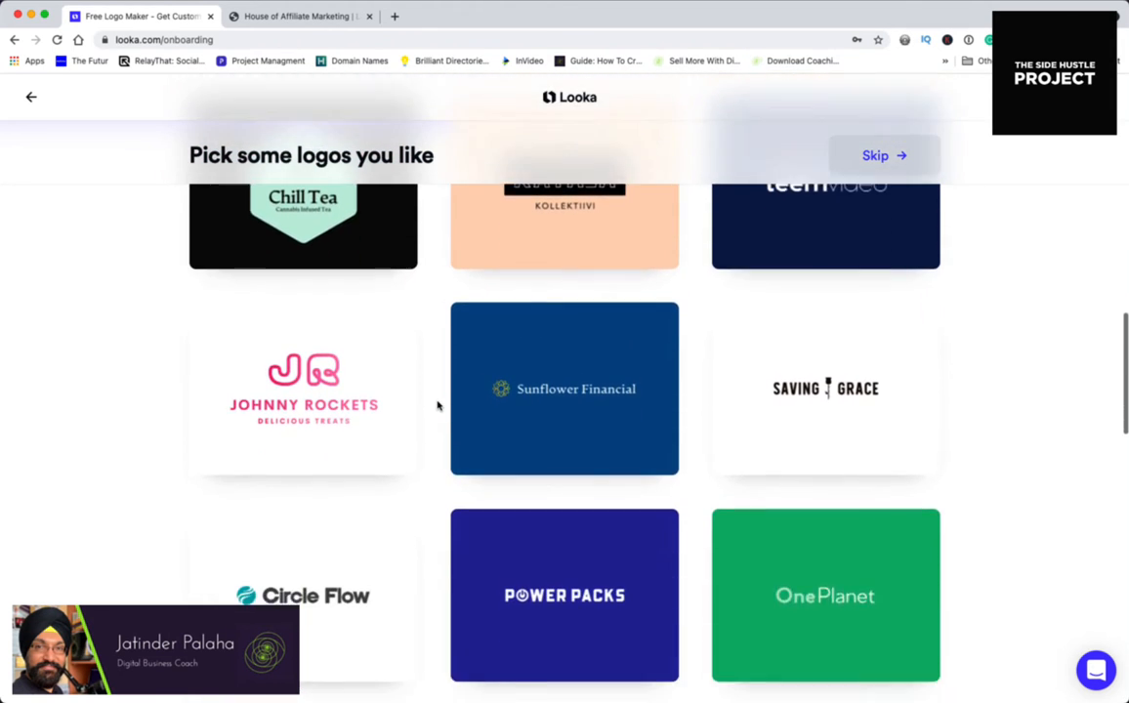
scroll(436, 405, down, 7)
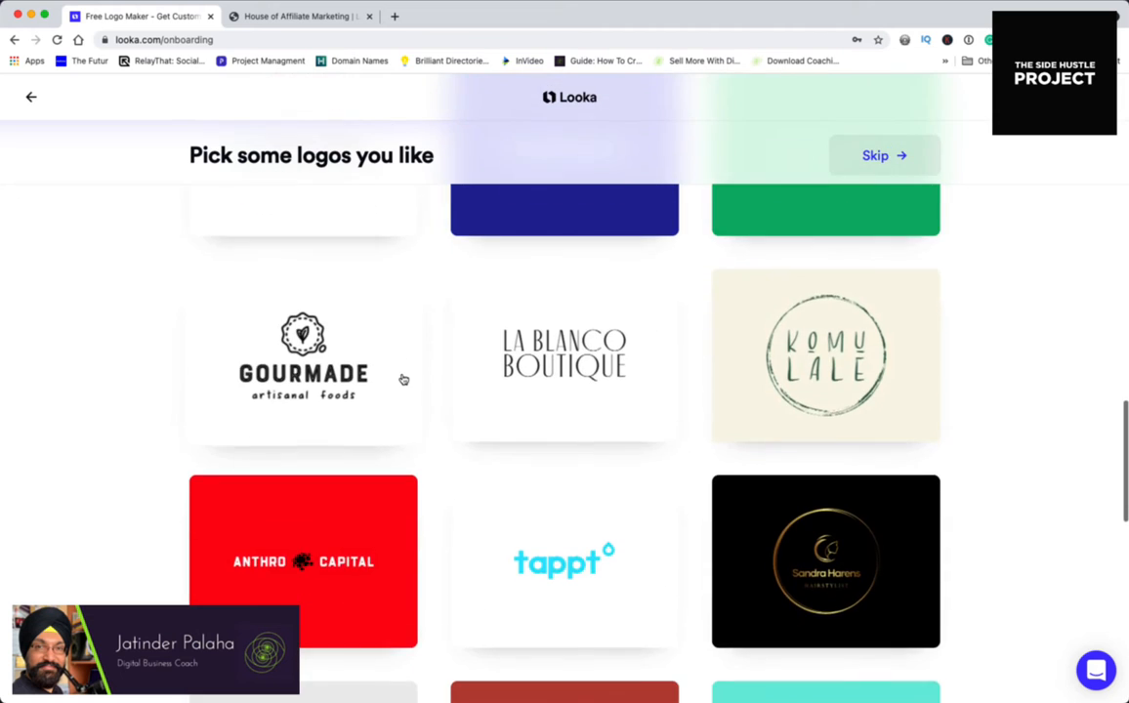
scroll(403, 378, down, 8)
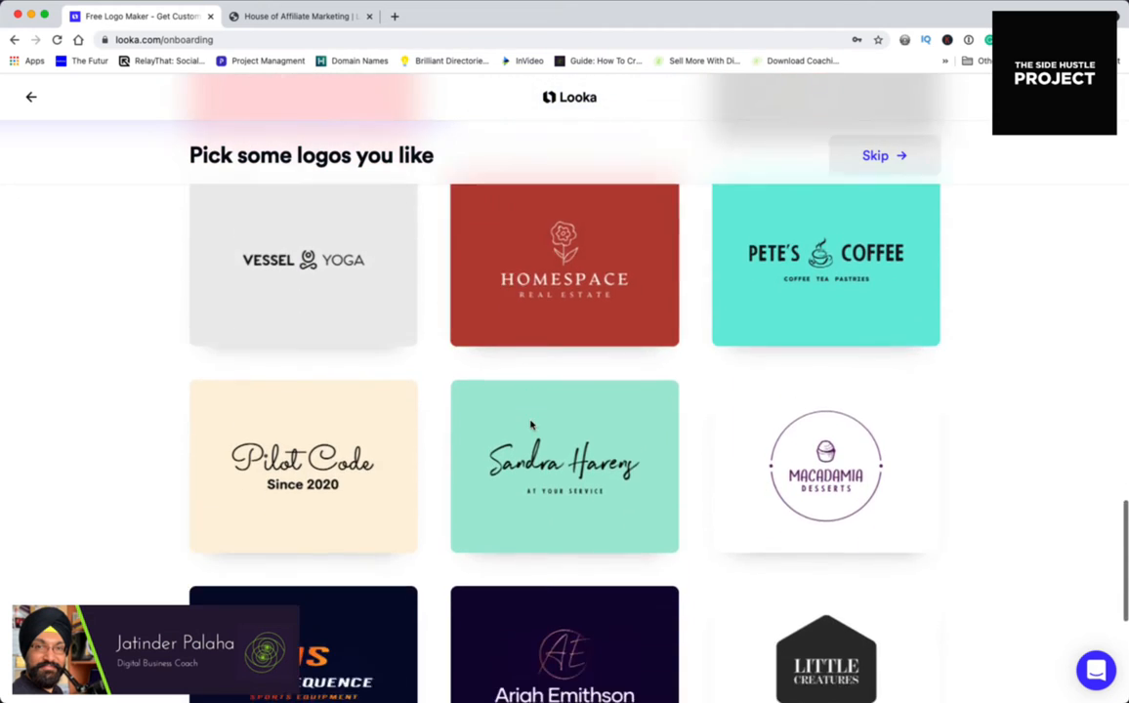
scroll(465, 394, down, 6)
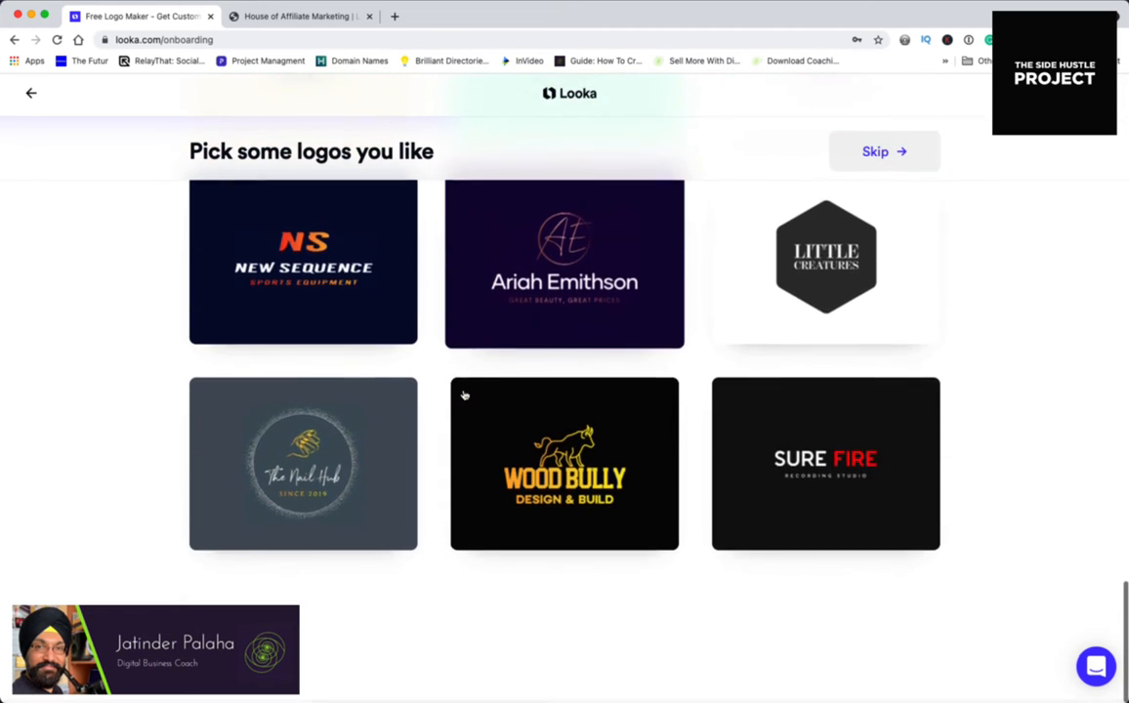
scroll(465, 395, up, 2)
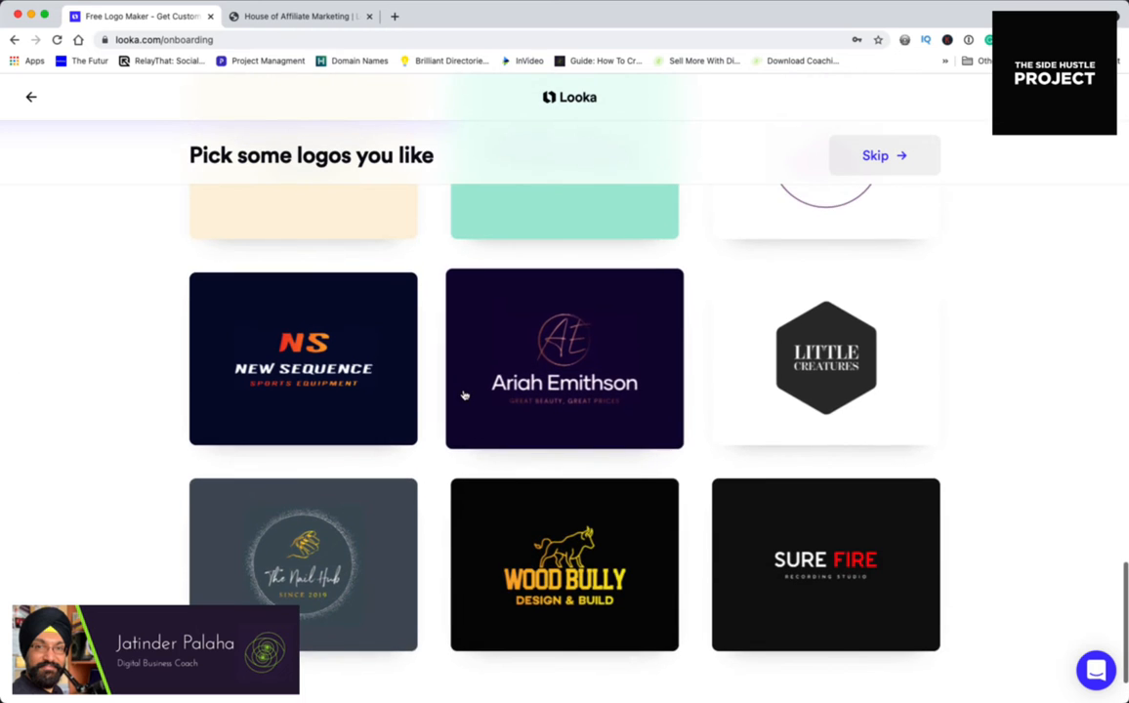
scroll(465, 395, up, 15)
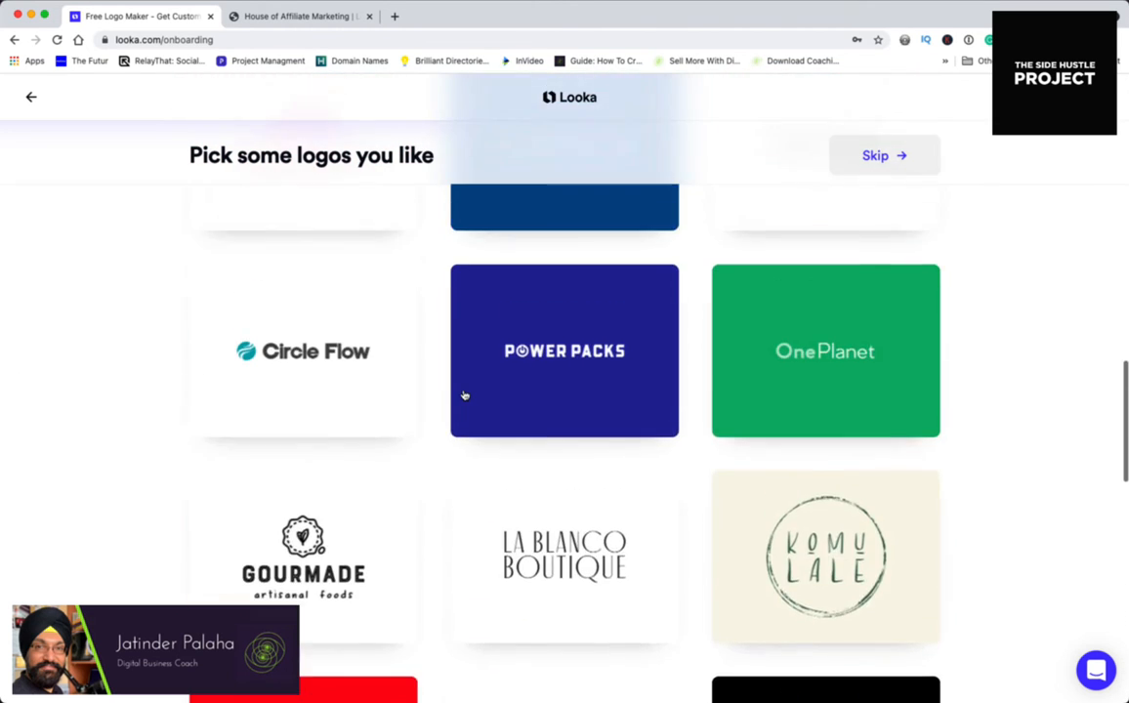
scroll(465, 395, up, 15)
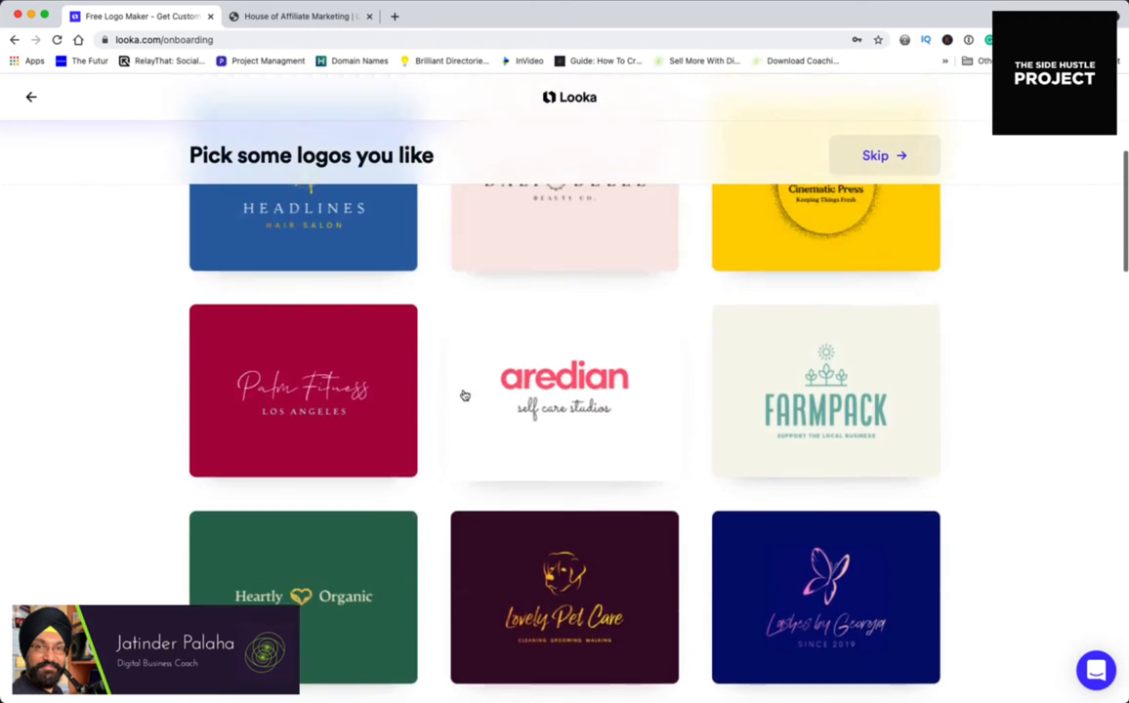
scroll(465, 395, up, 7)
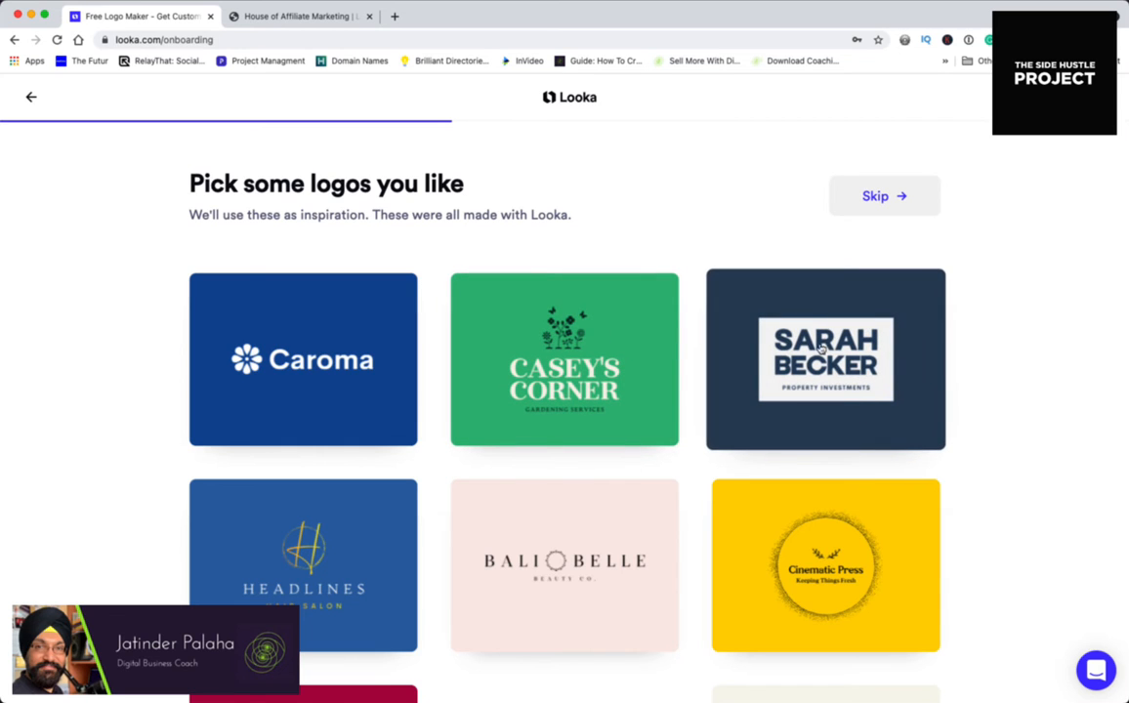
Select the dark navy Property Investments logo as inspiration and choose green, yellow and orange as the logo colors.
click(861, 349)
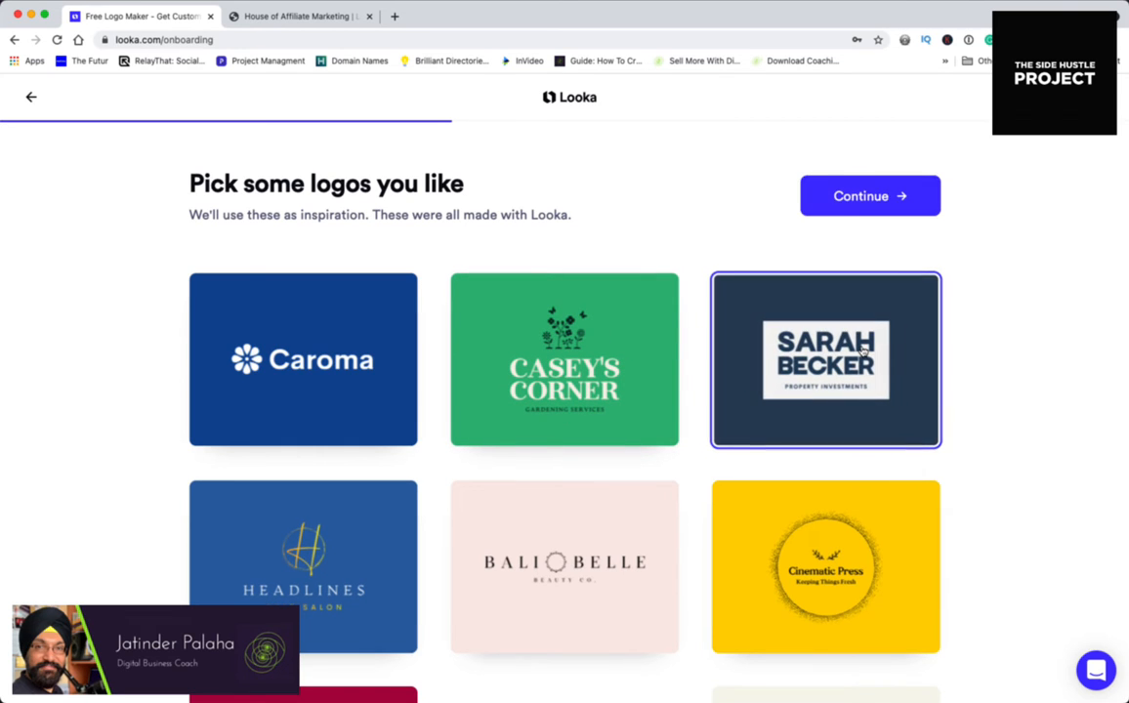
click(832, 195)
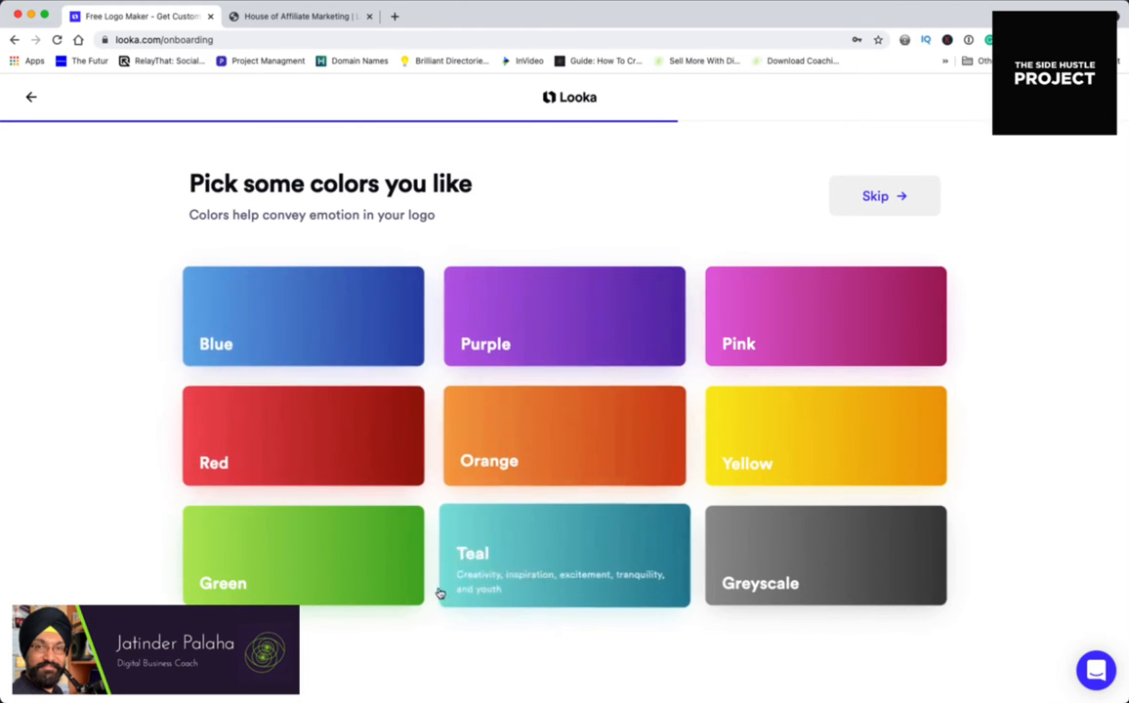
click(360, 540)
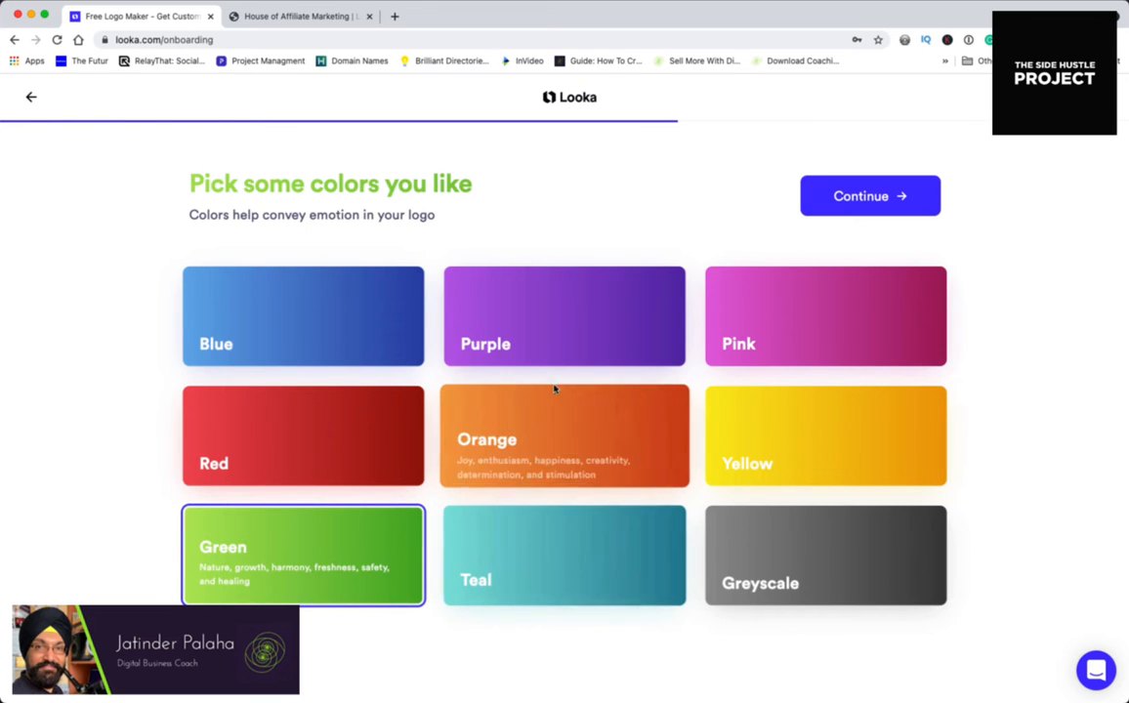
click(569, 296)
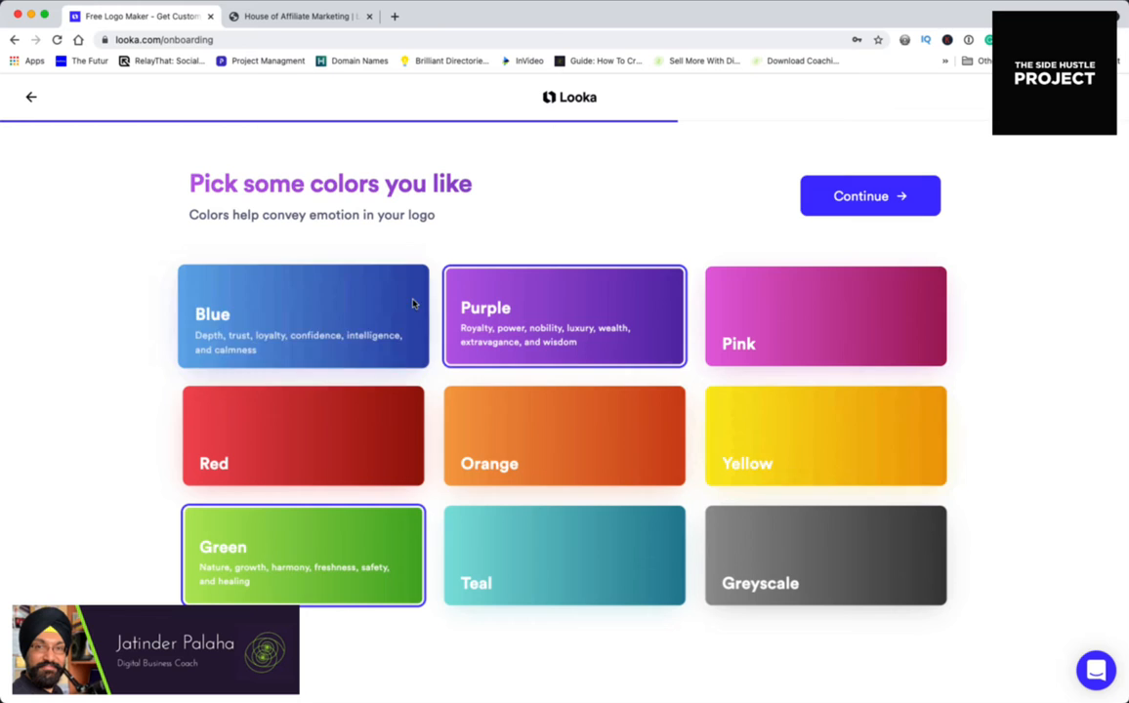
click(745, 417)
click(564, 312)
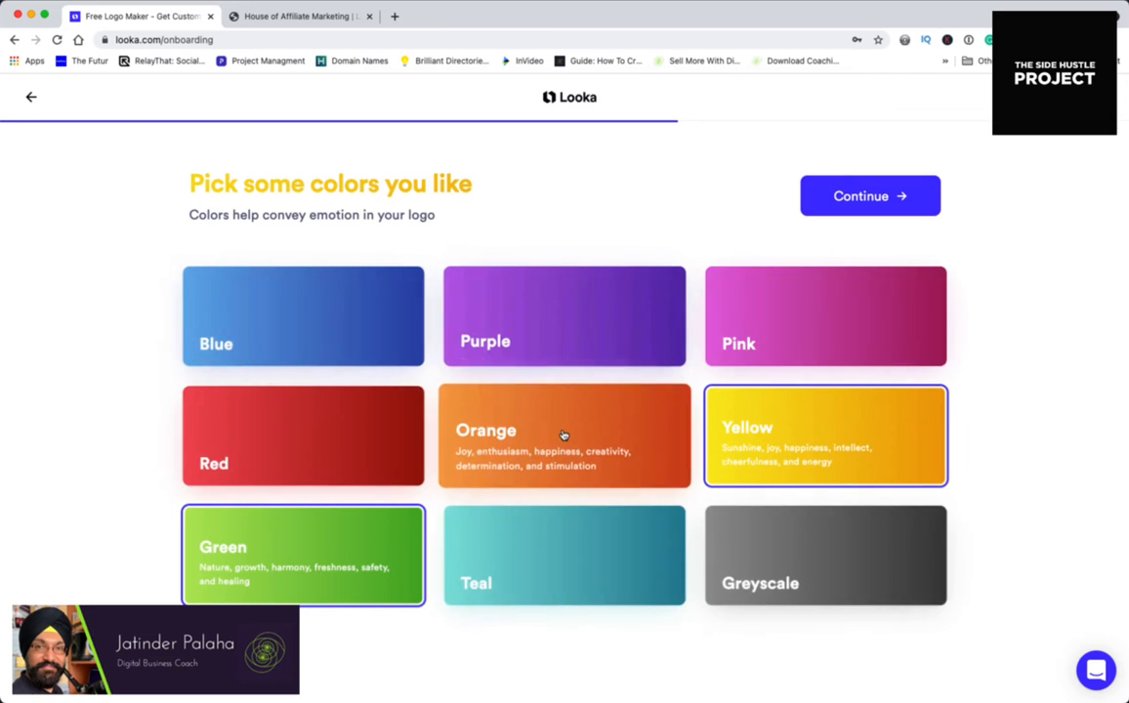
click(585, 429)
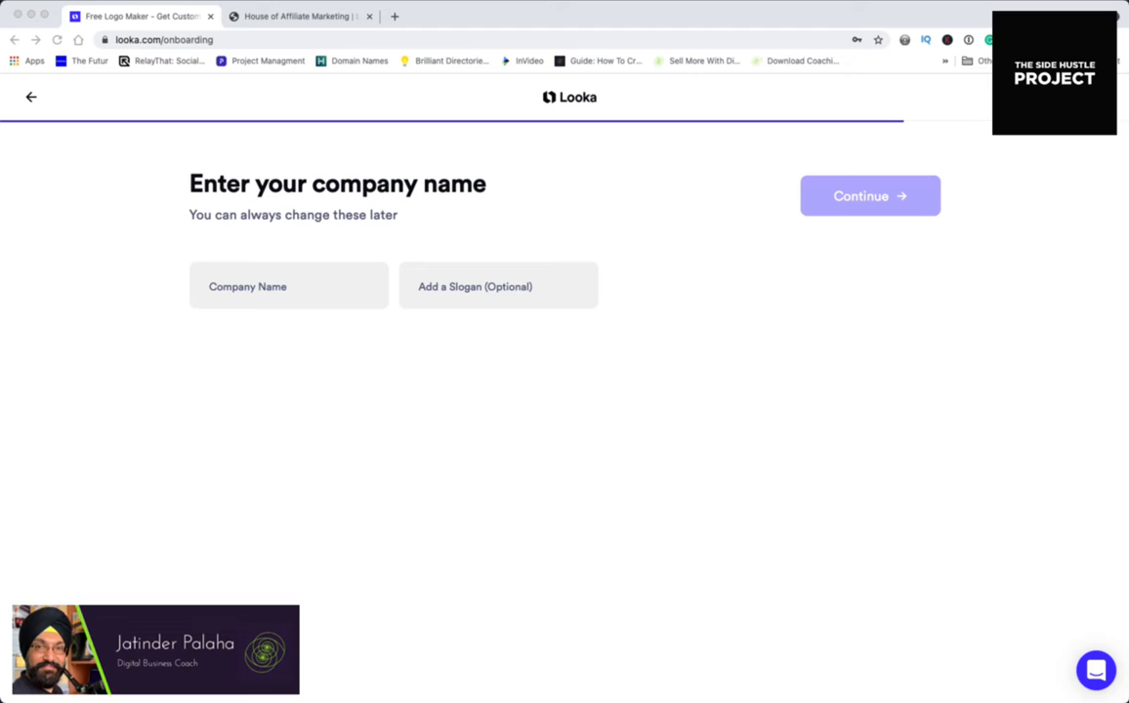
Submit "The Side Hustle Project" as the company name without a slogan.
click(247, 274)
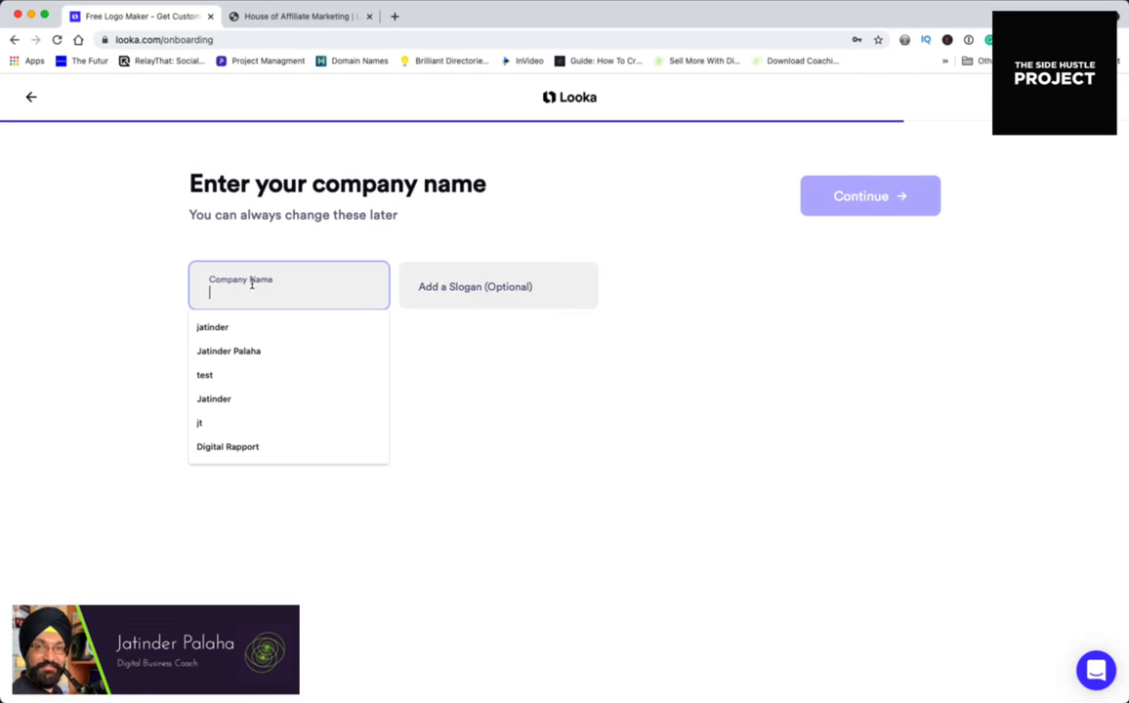
text(The Side Hustle Project)
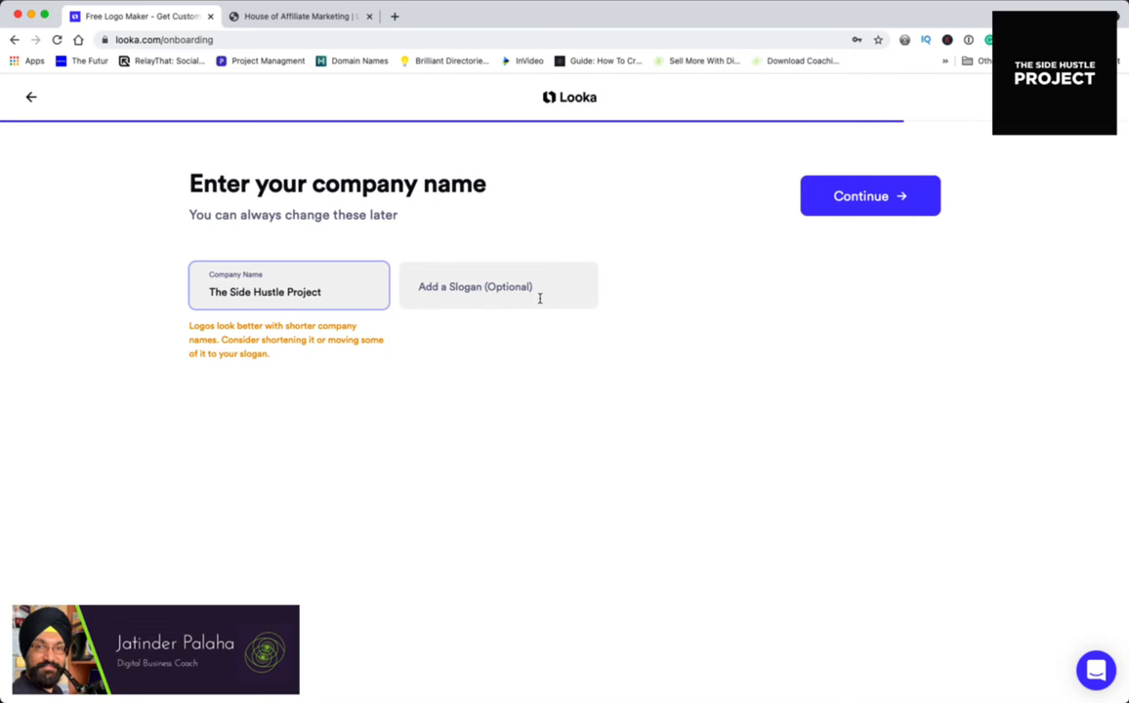
click(859, 203)
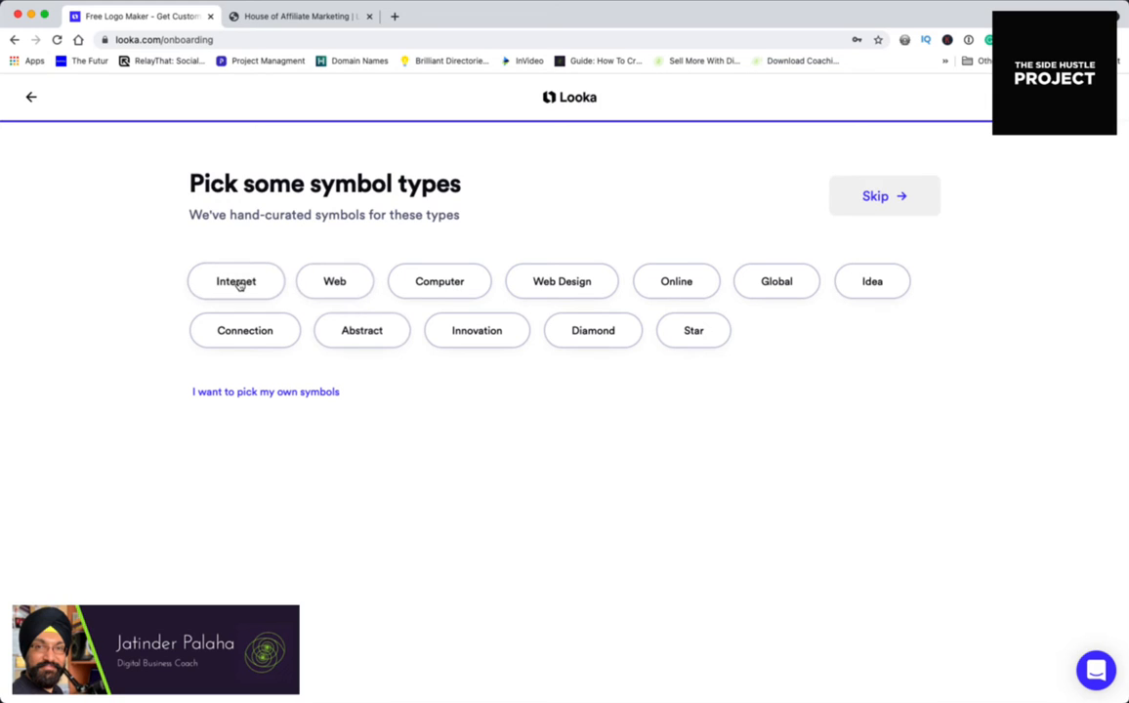
Choose the Internet, Web and Computer symbol types and generate the logo designs.
click(348, 285)
click(223, 291)
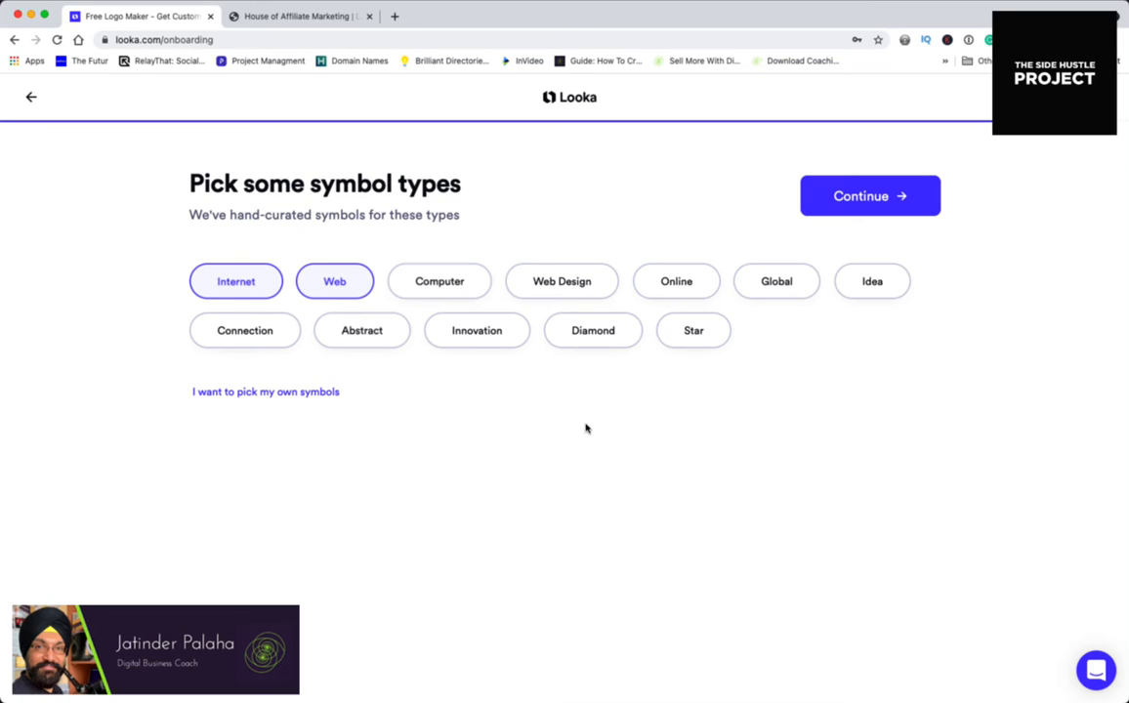
click(441, 282)
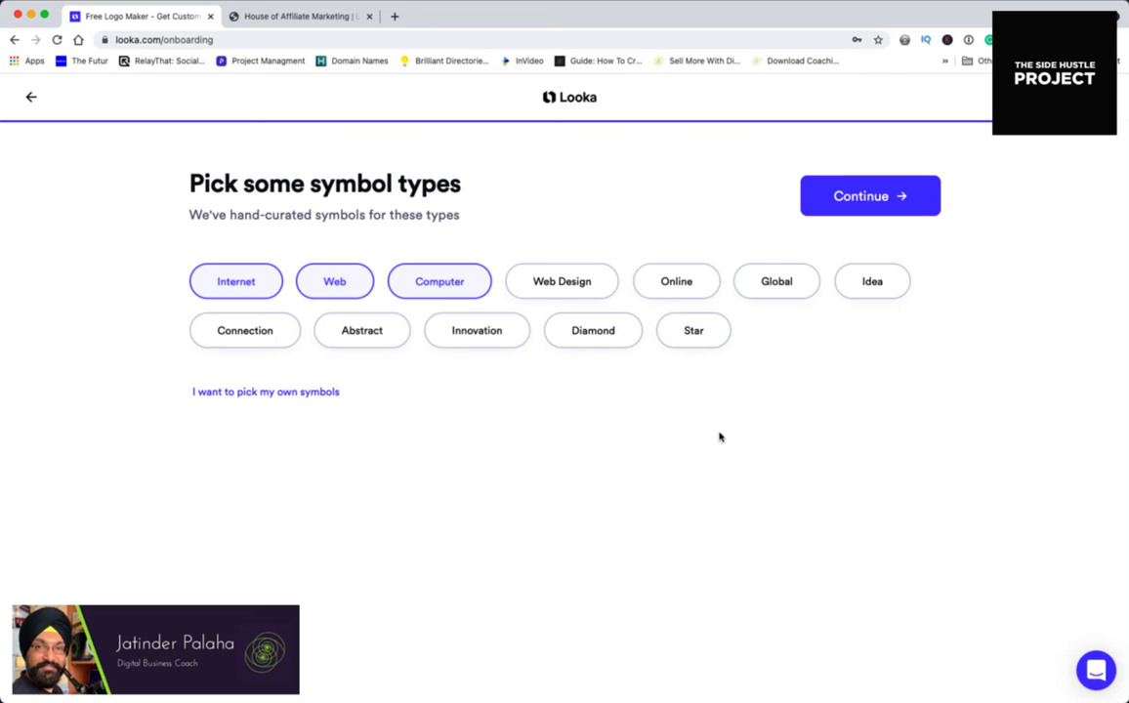
click(867, 203)
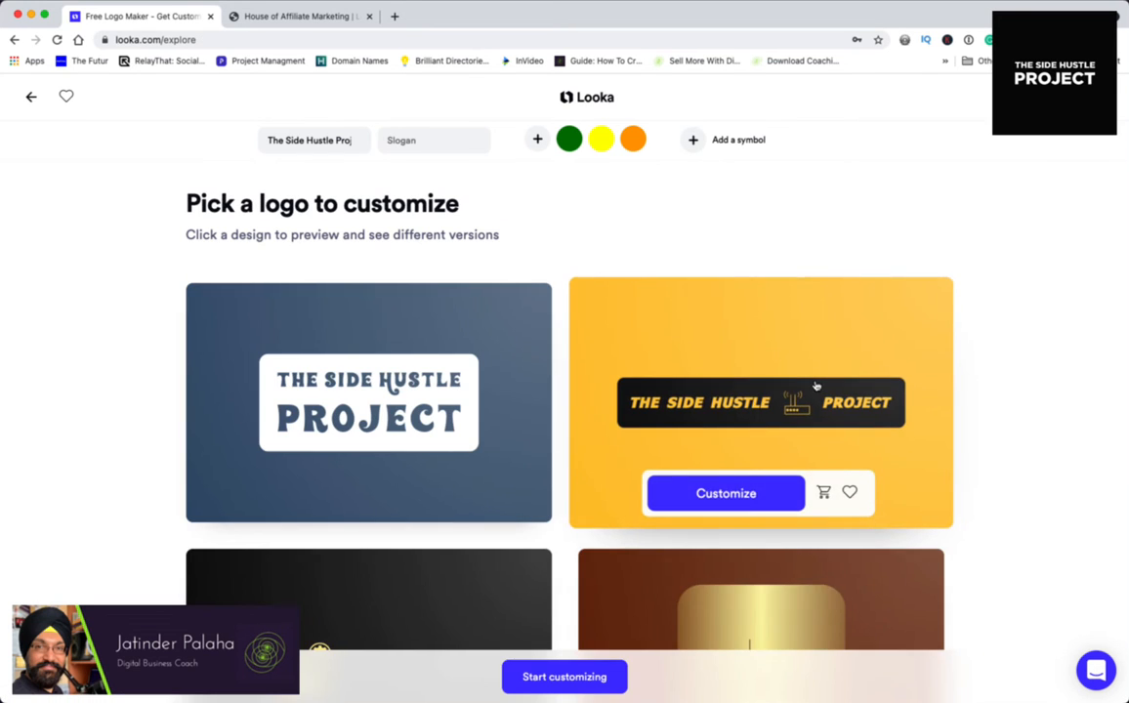
Browse the generated logo designs, loading more of them, to find one worth customizing.
scroll(431, 392, down, 5)
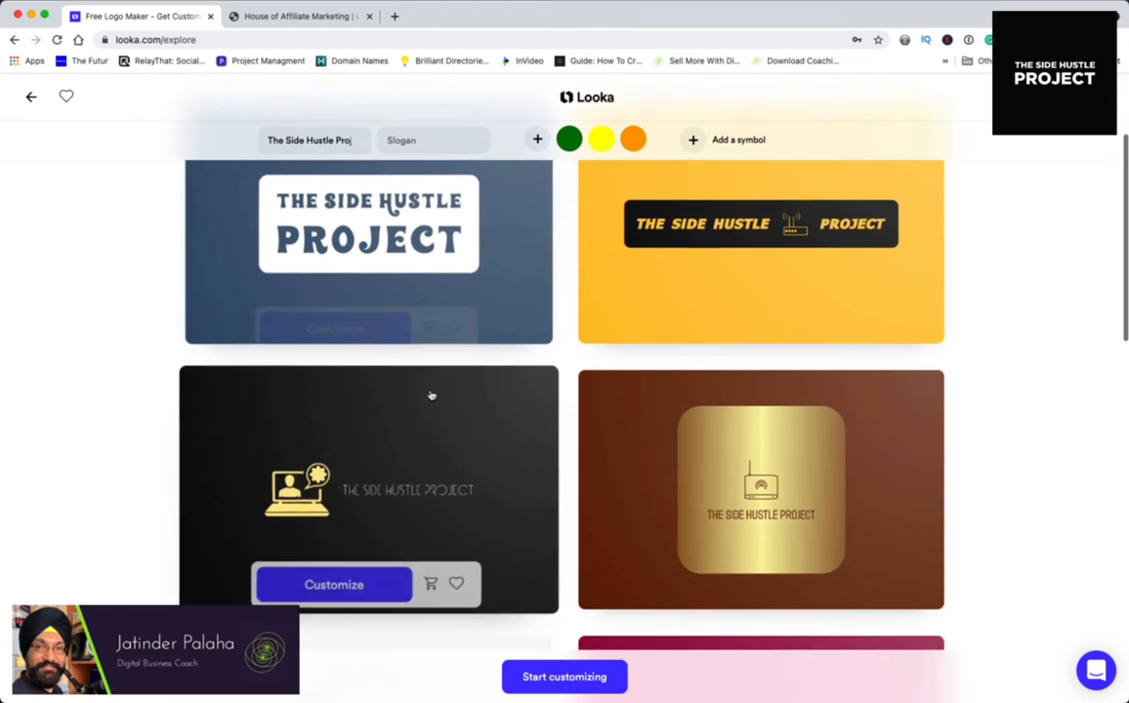
scroll(356, 380, down, 8)
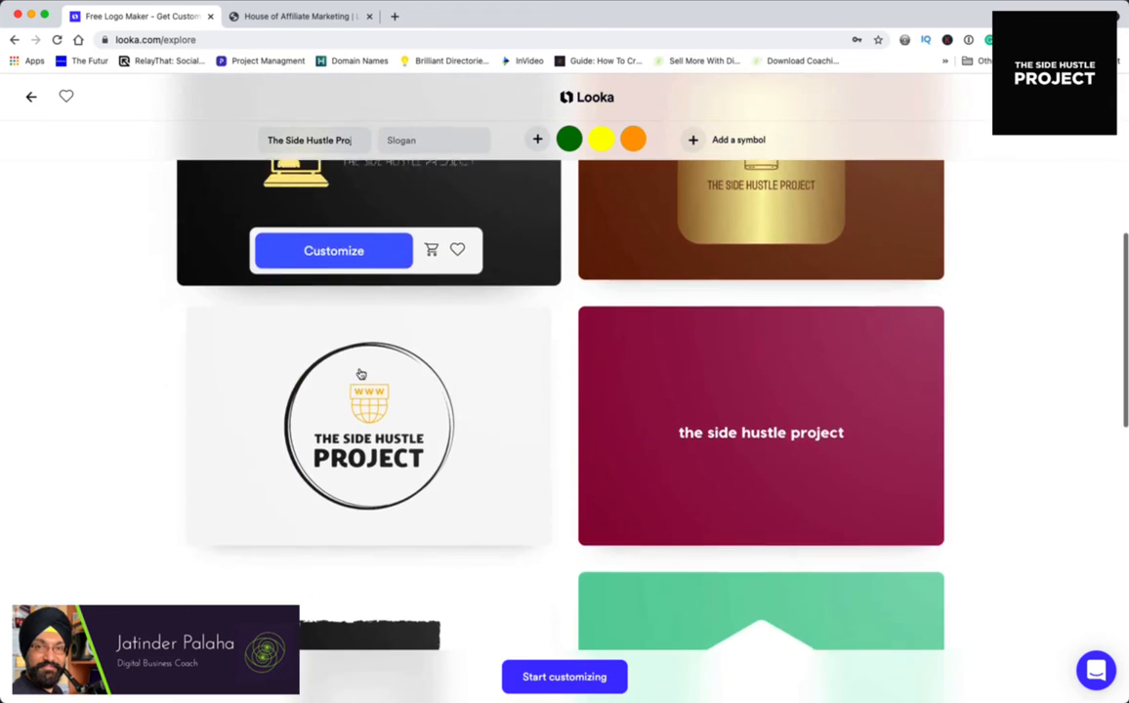
scroll(368, 384, down, 1)
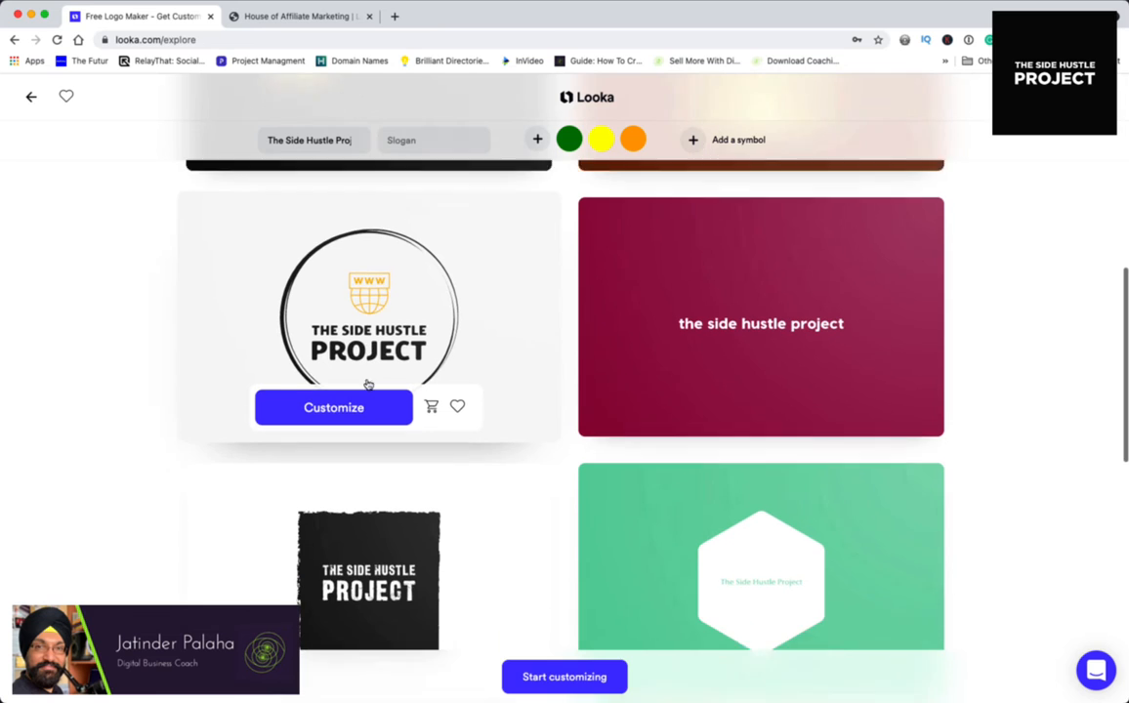
scroll(368, 384, down, 3)
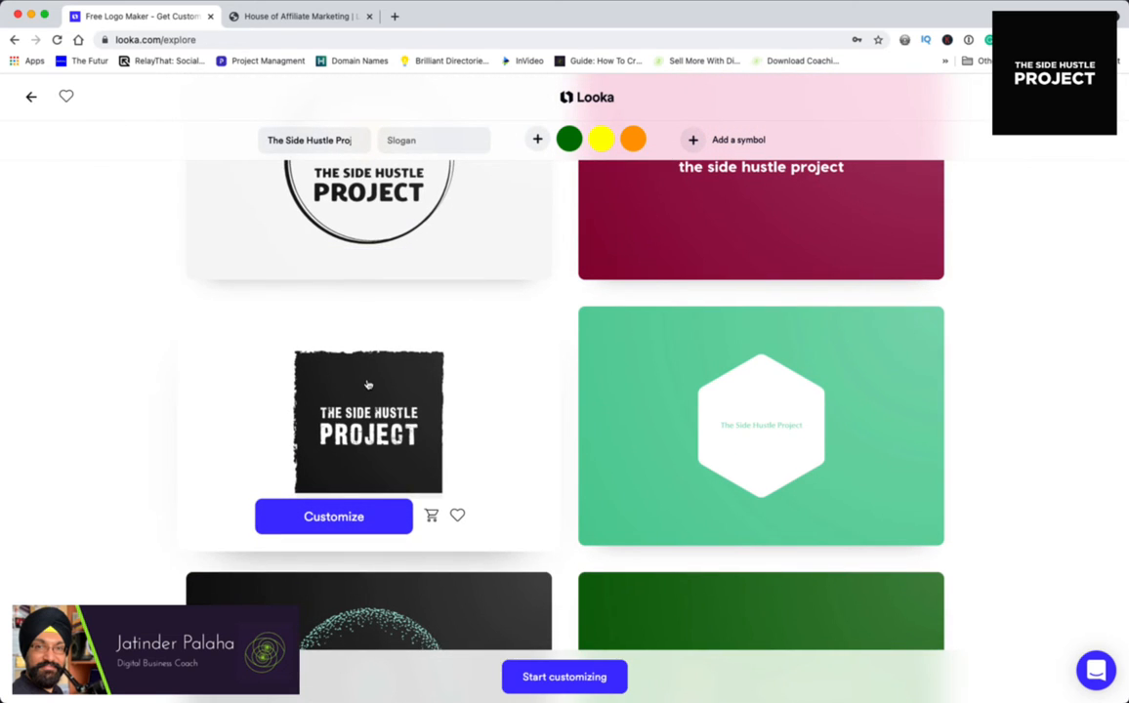
scroll(369, 384, down, 10)
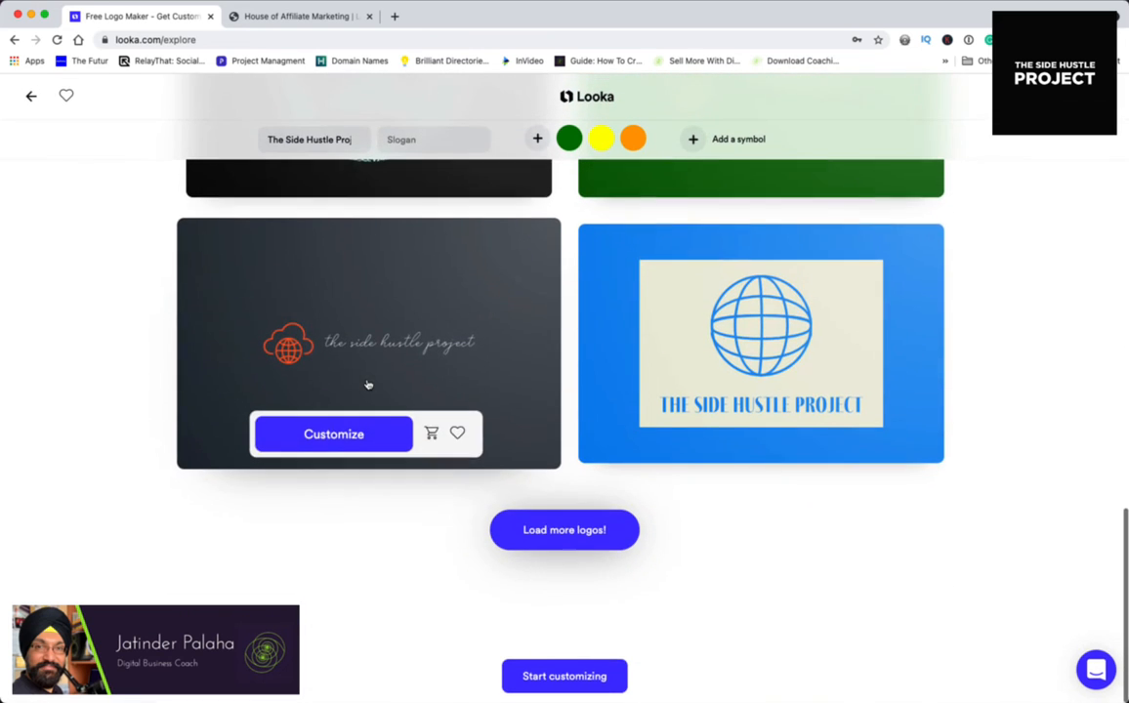
click(512, 529)
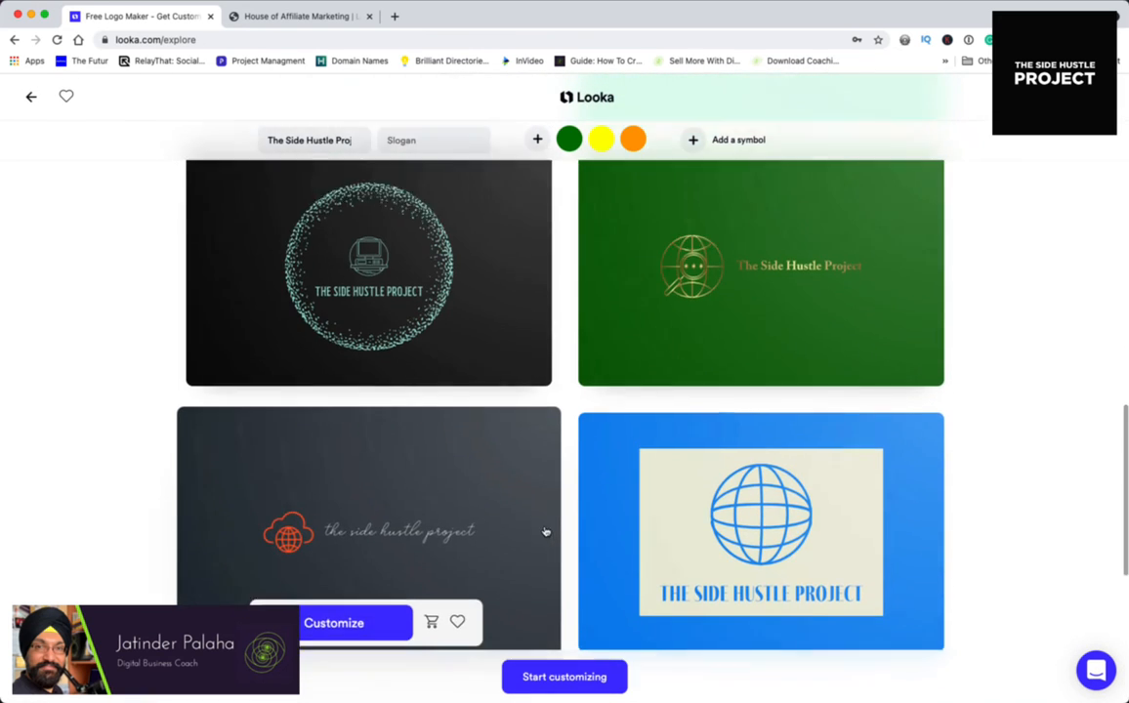
scroll(545, 531, down, 3)
scroll(545, 531, down, 6)
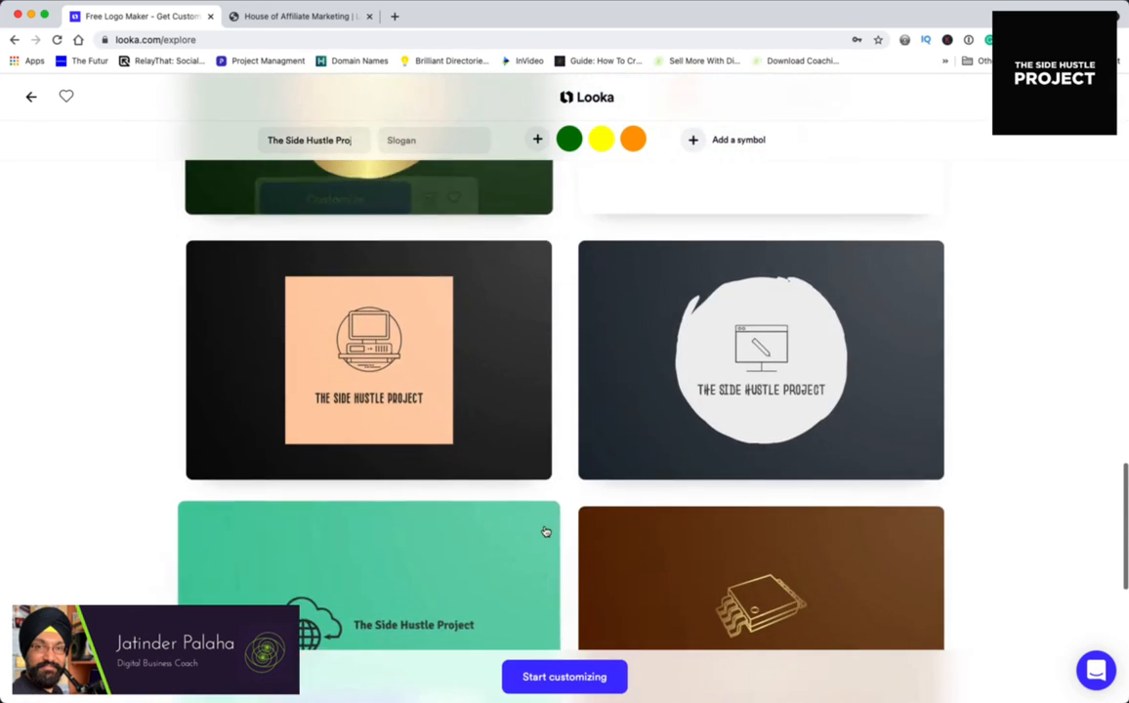
scroll(601, 527, down, 6)
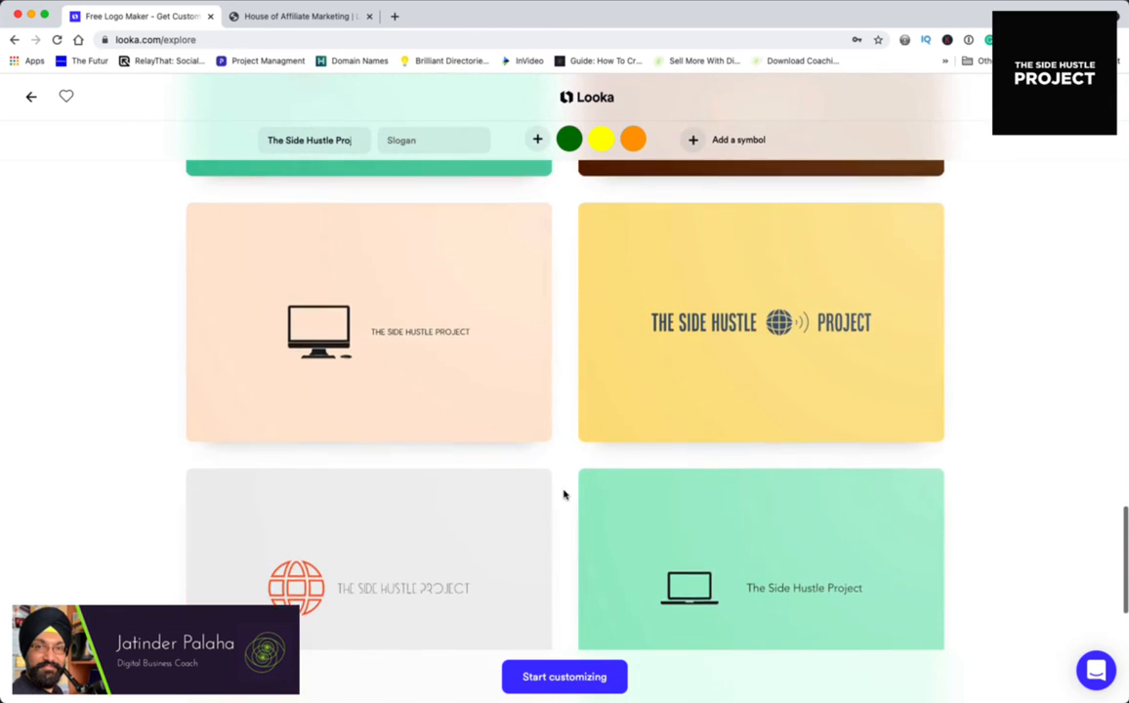
scroll(583, 512, down, 1)
Open the design with the white name on a rough-edged black square for customization.
click(578, 682)
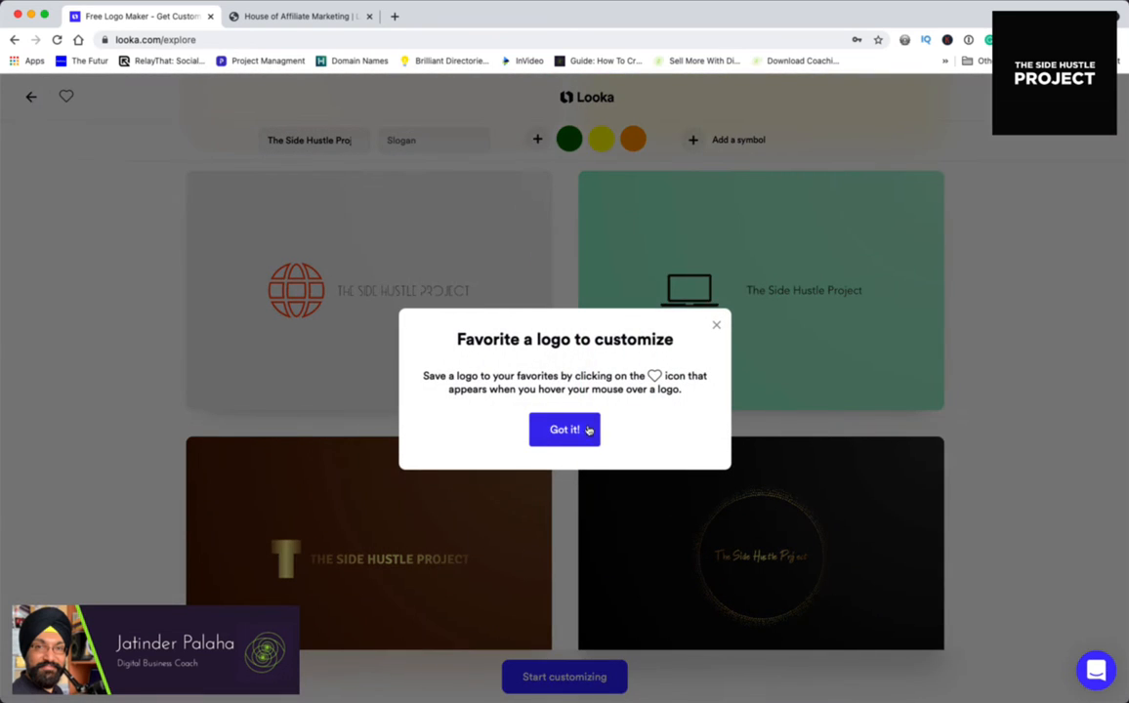
click(716, 328)
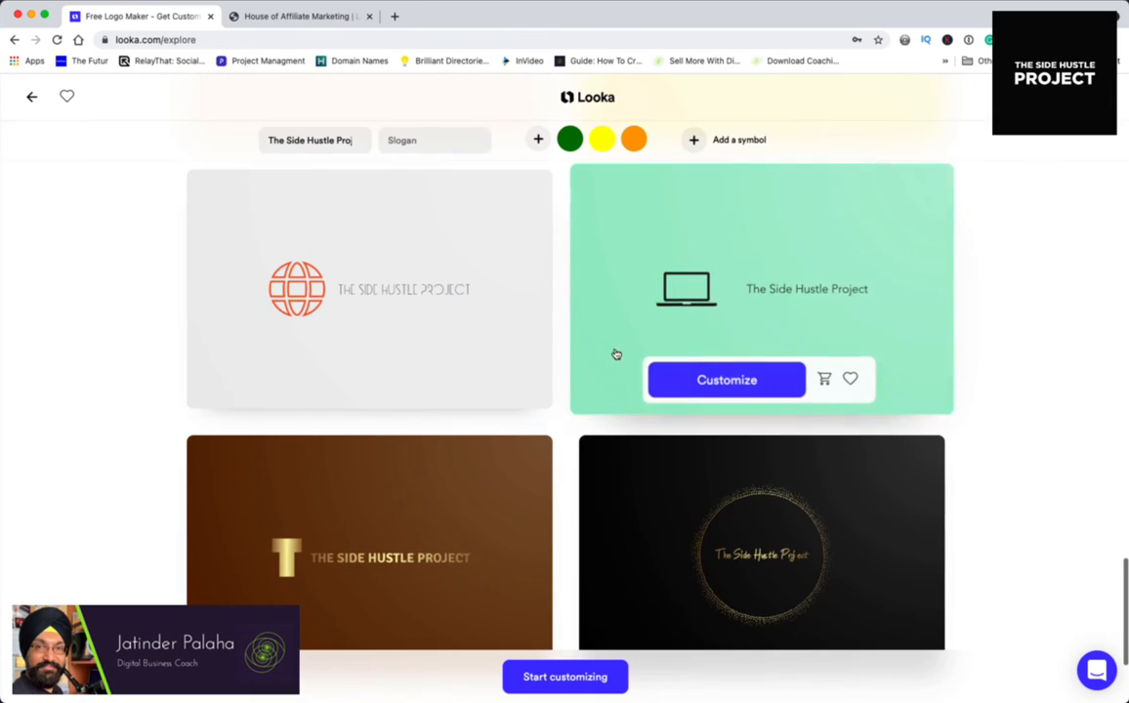
scroll(600, 357, up, 8)
scroll(605, 362, down, 5)
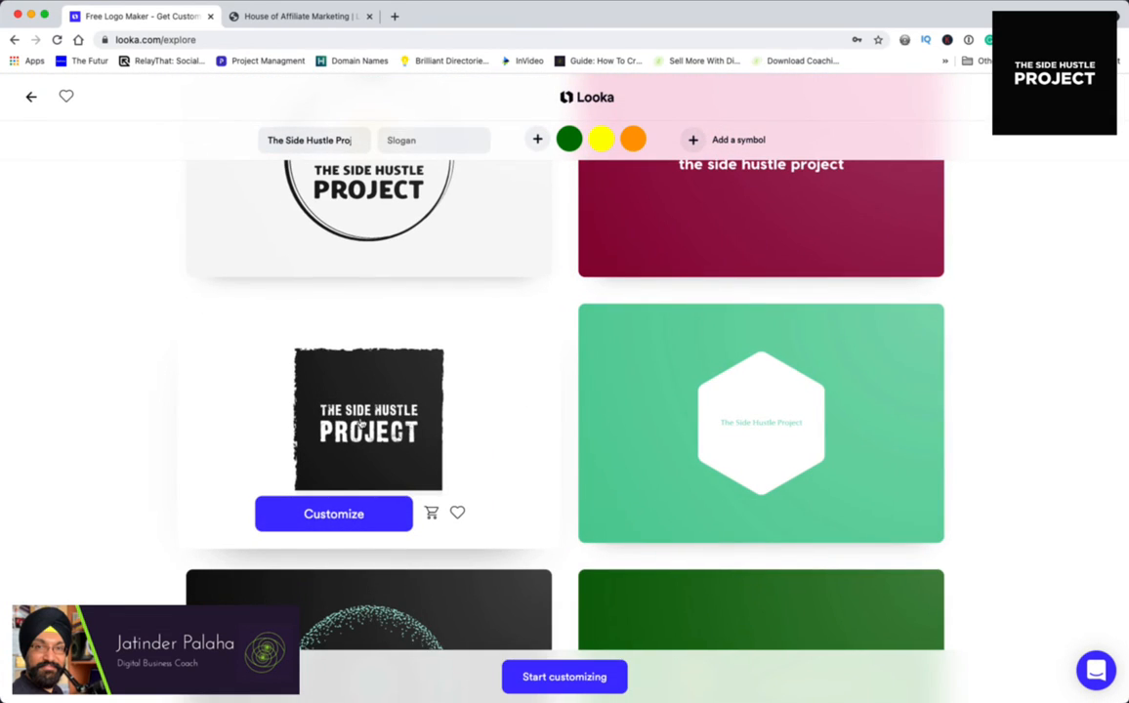
click(339, 474)
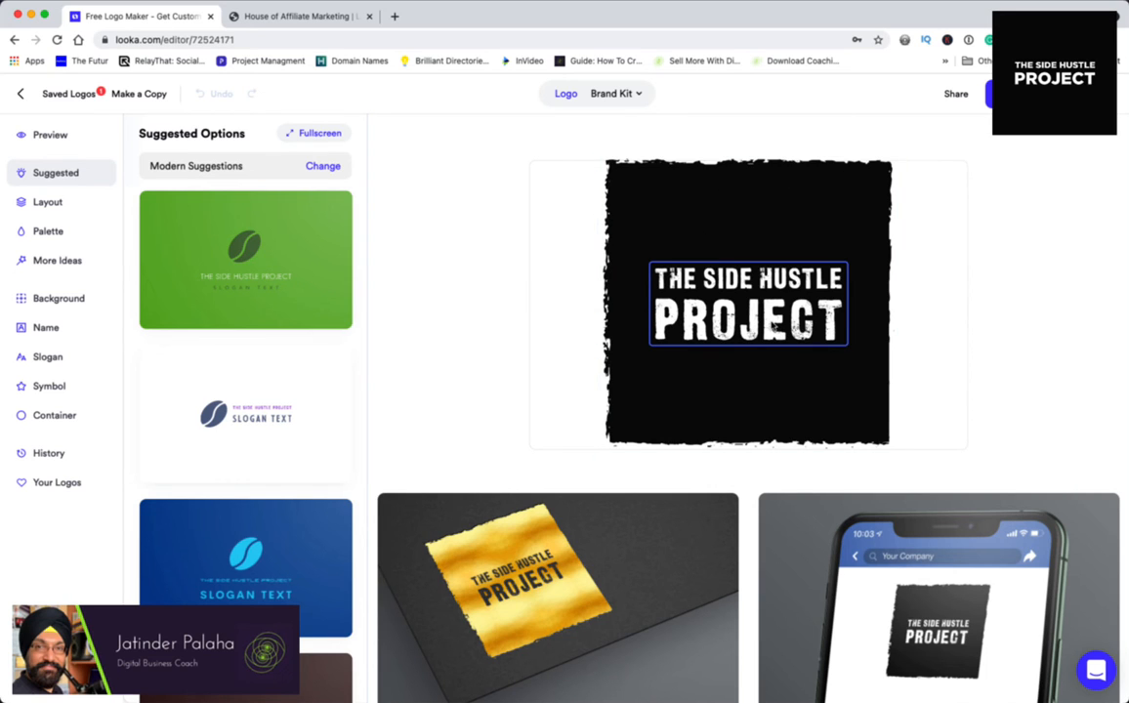
Select the company name in the logo and apply the first suggested font, a bold clean sans-serif.
click(748, 302)
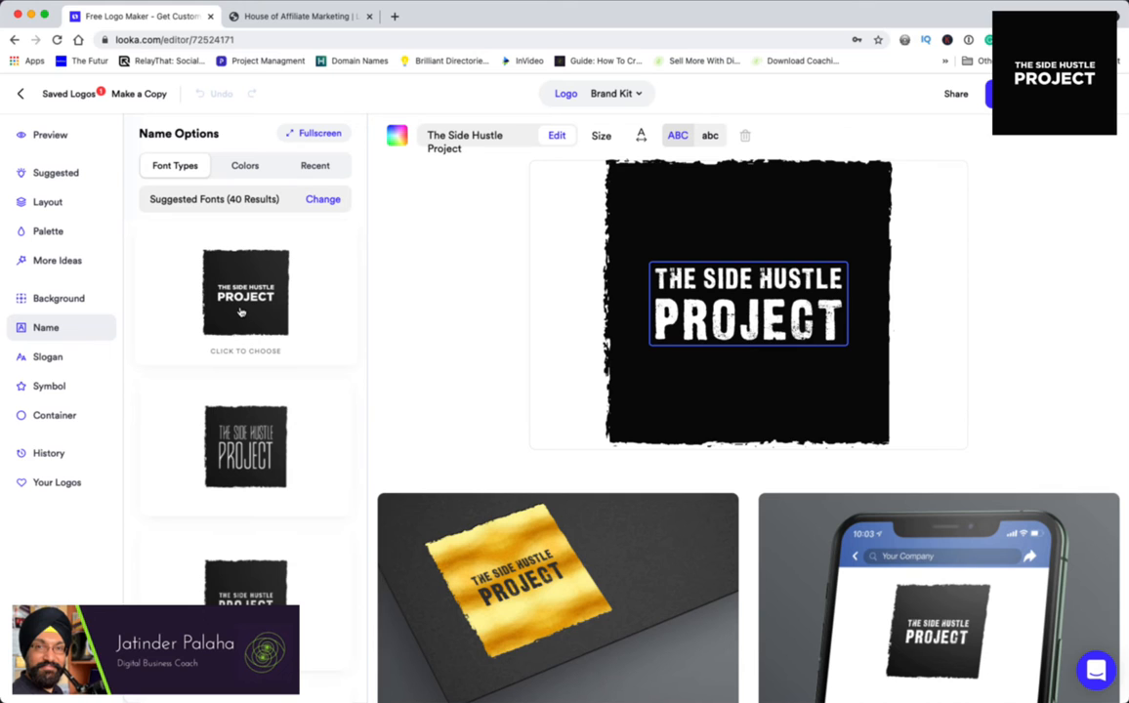
click(241, 311)
Try a thin, tall sans-serif from the suggested fonts on the company name.
scroll(240, 312, down, 10)
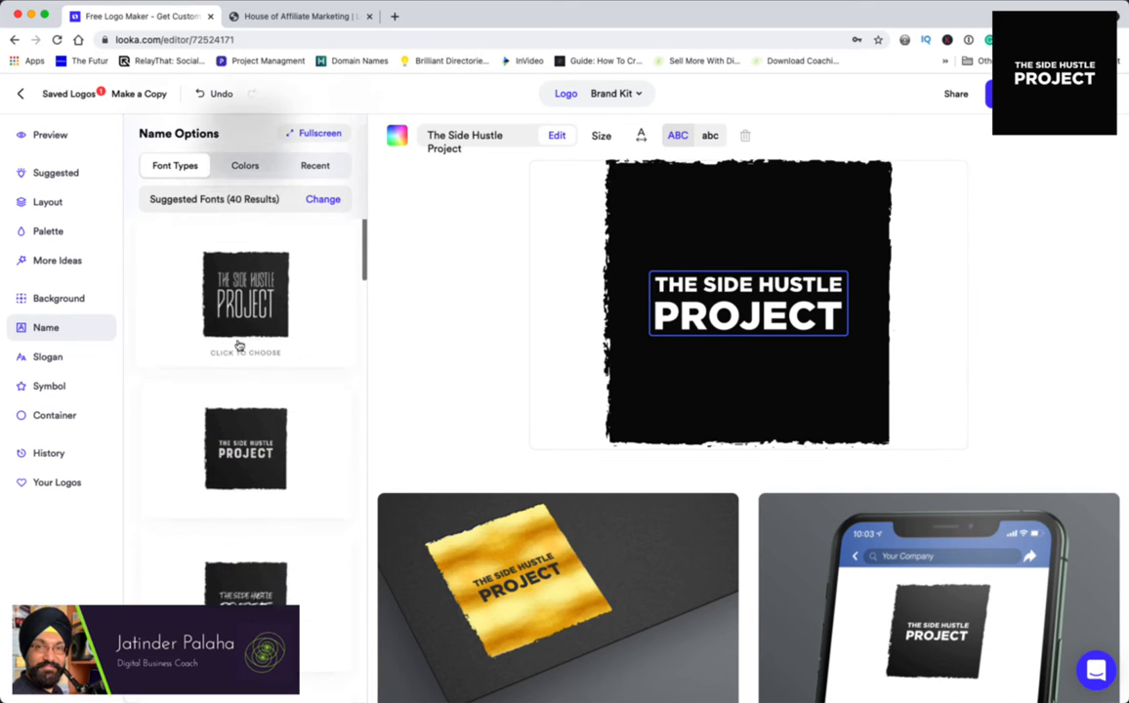
scroll(252, 547, down, 1)
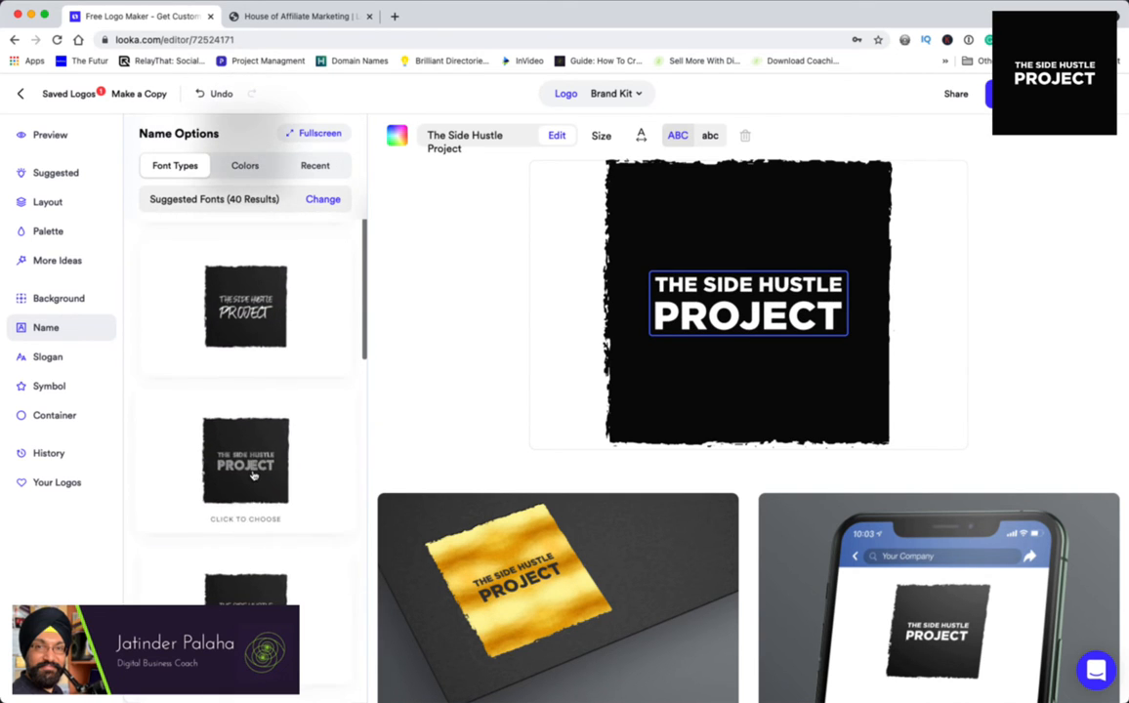
click(252, 527)
scroll(252, 508, down, 2)
scroll(251, 476, down, 1)
click(254, 444)
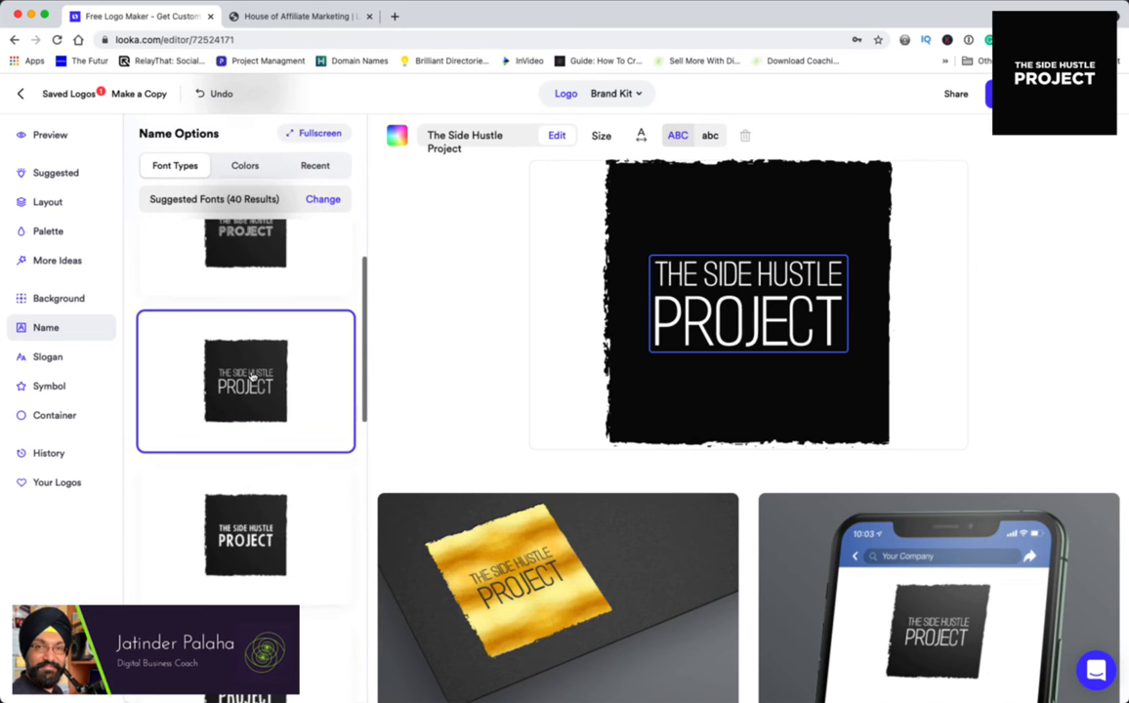
Try the bold condensed, wide futuristic and high-contrast serif fonts on the company name.
scroll(259, 471, down, 2)
scroll(261, 473, down, 1)
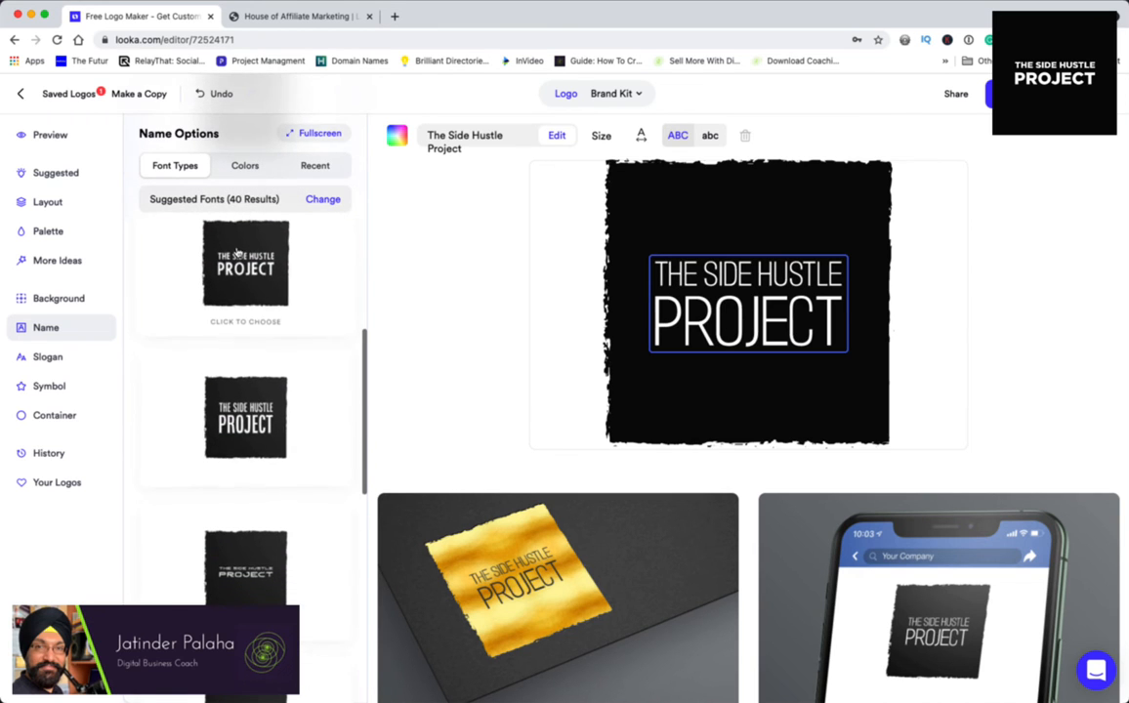
click(240, 252)
scroll(287, 479, down, 3)
scroll(287, 477, down, 1)
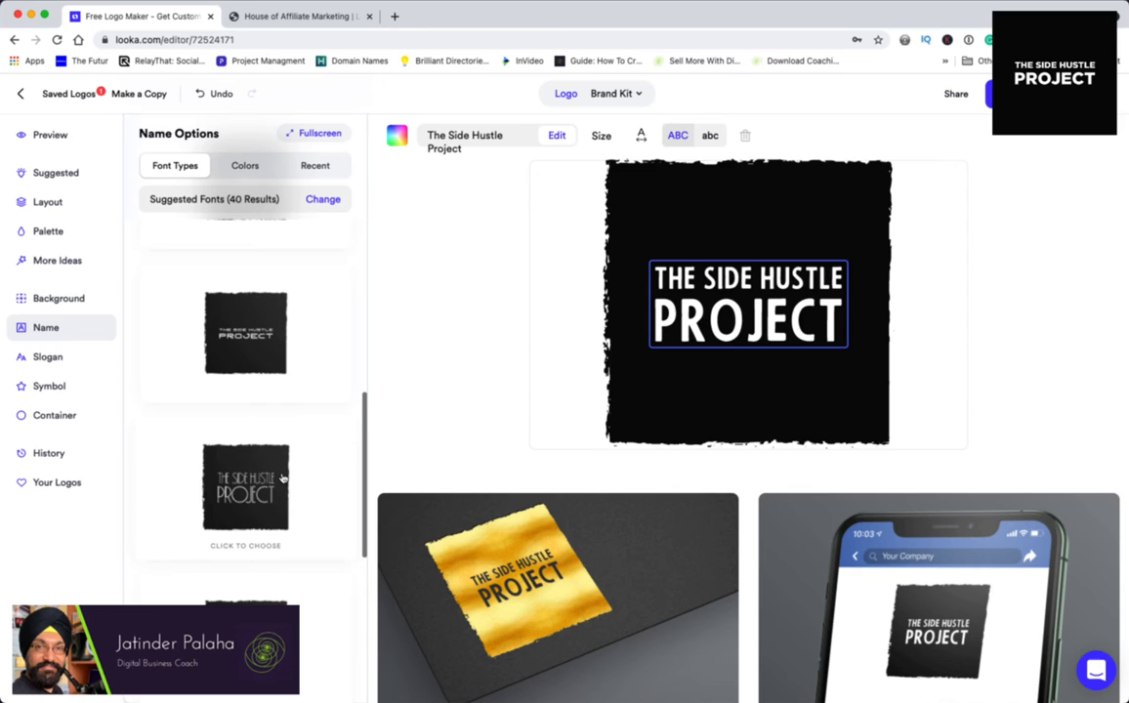
click(256, 351)
scroll(256, 350, down, 3)
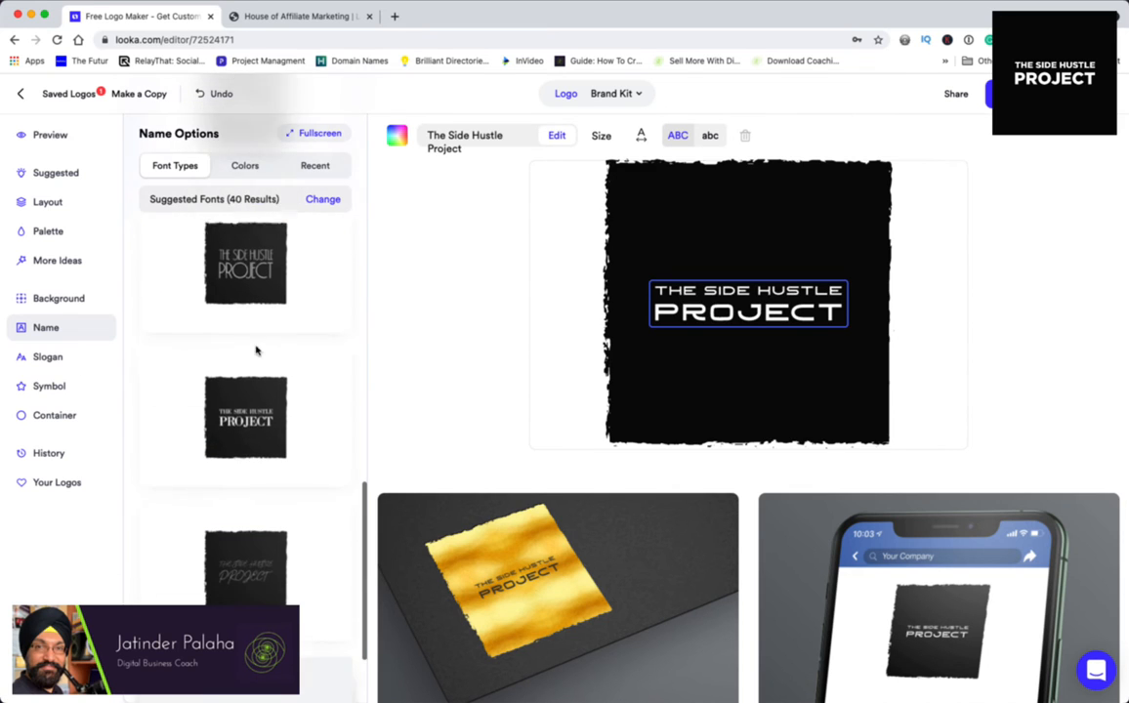
click(245, 420)
Set the company name in the heavy geometric sans-serif font and check it on the card and phone mockups.
scroll(245, 420, down, 3)
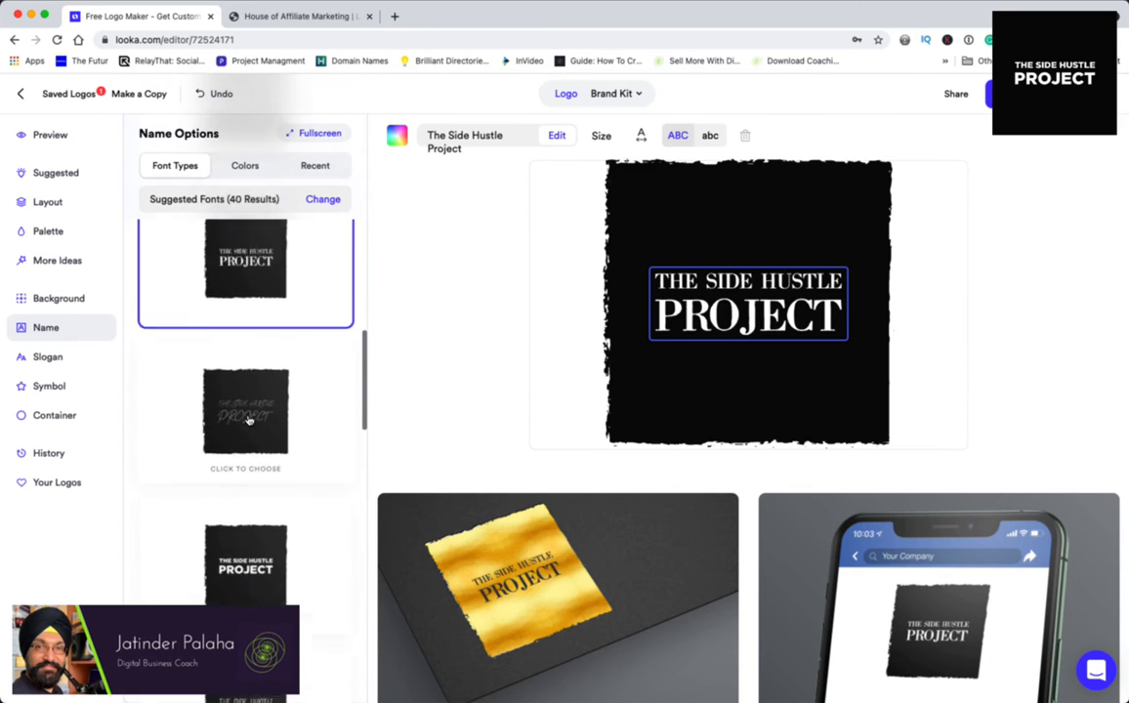
click(249, 457)
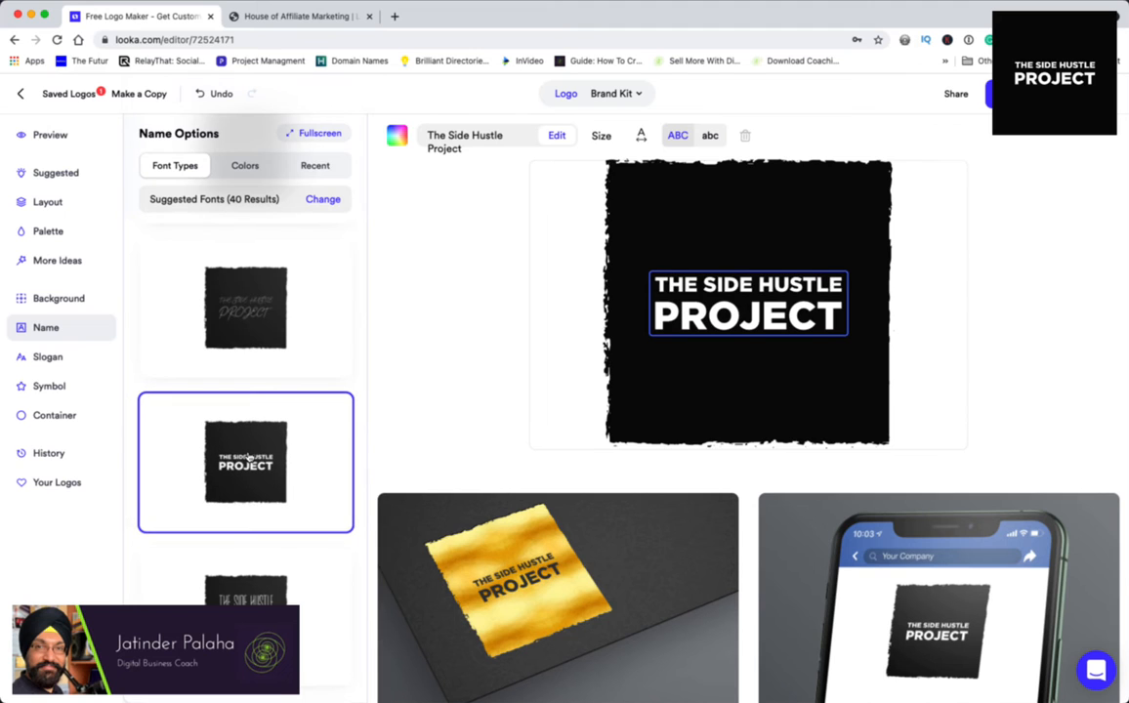
scroll(249, 457, down, 3)
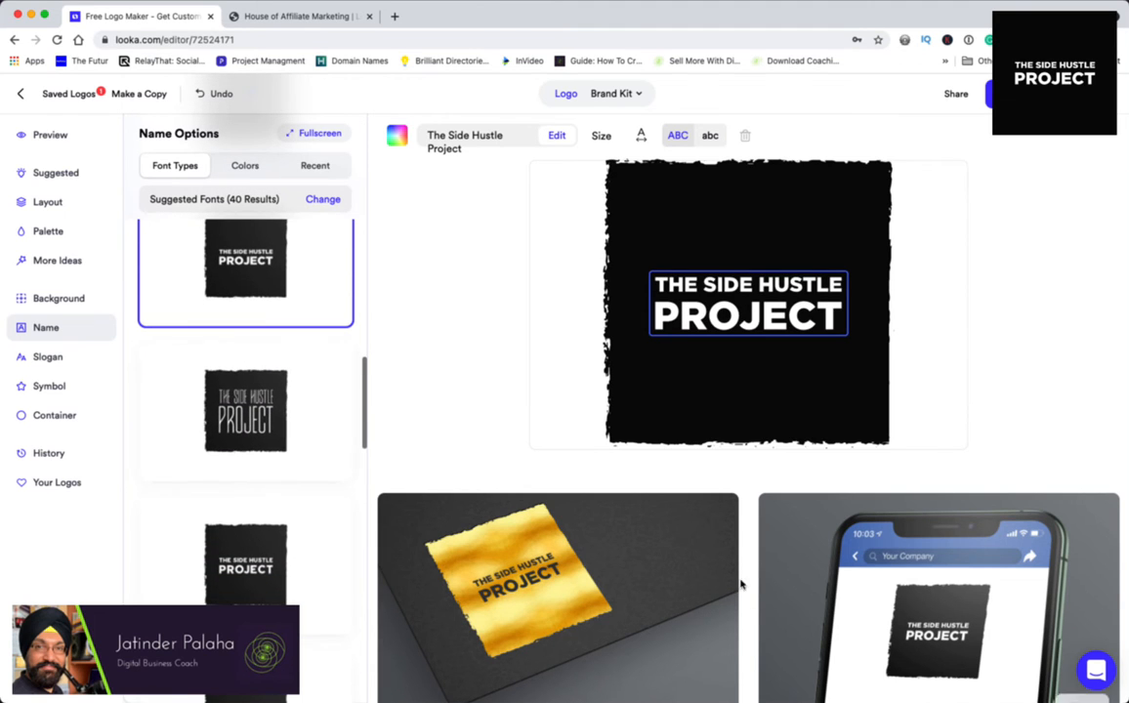
scroll(740, 584, down, 3)
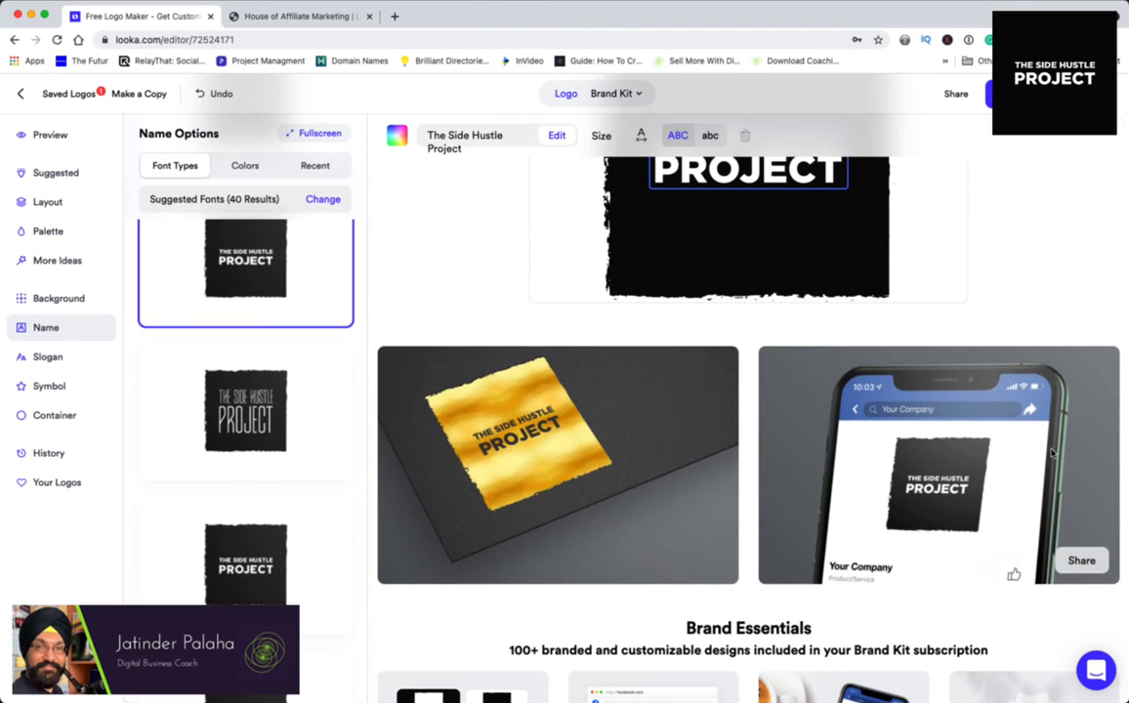
Review how the logo with the heavy geometric font looks on the card, phone, stationery and business card mockups.
scroll(915, 465, down, 3)
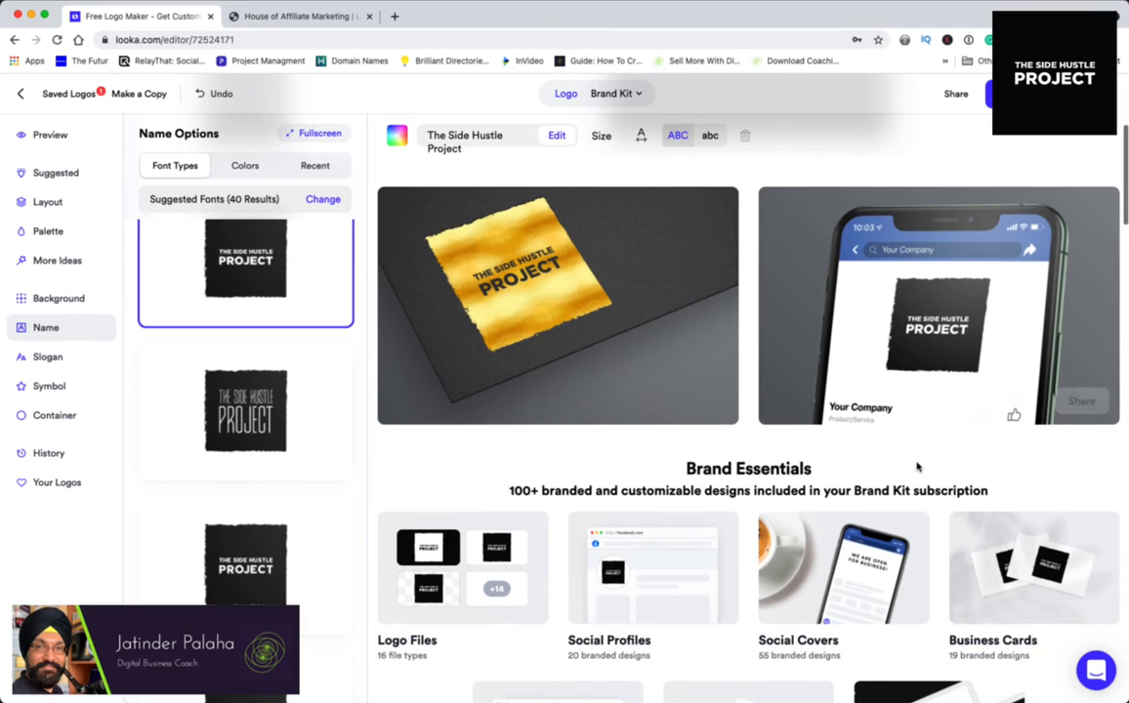
scroll(916, 466, up, 1)
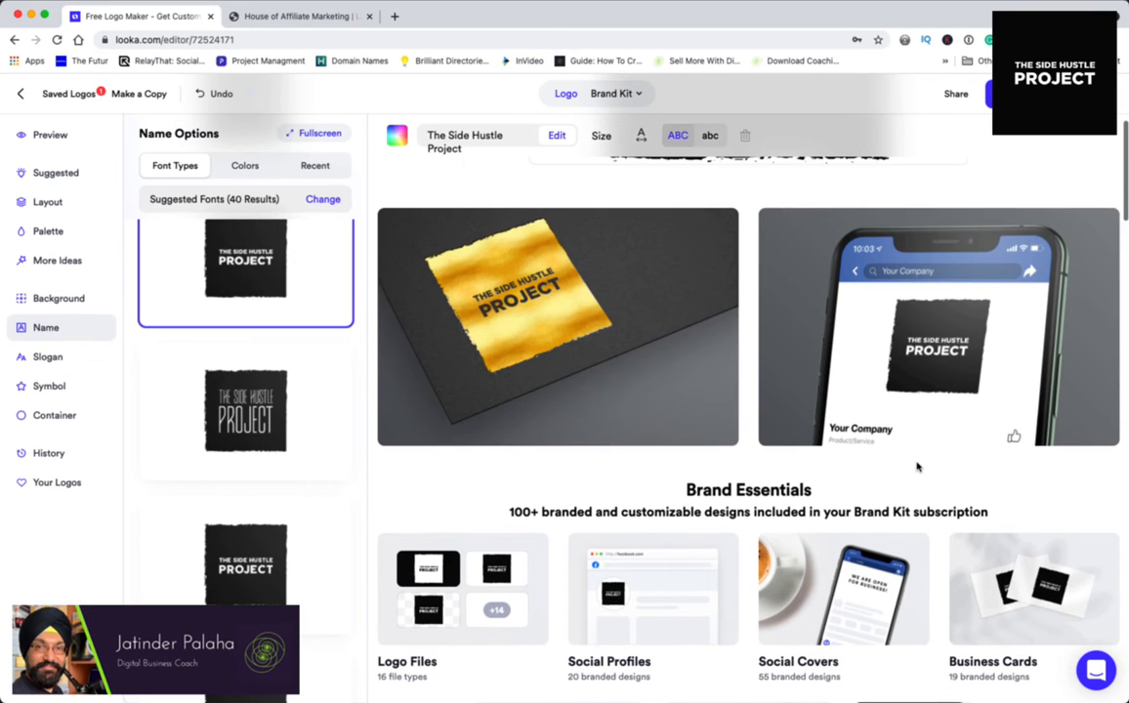
scroll(916, 467, down, 10)
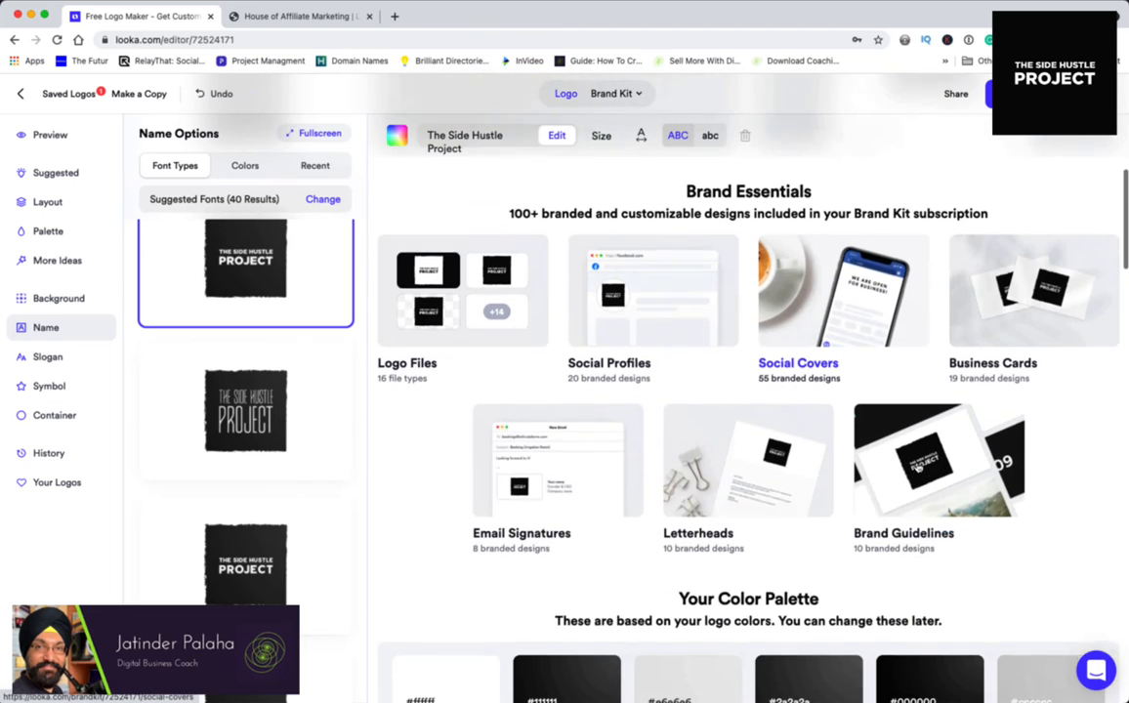
scroll(916, 466, down, 15)
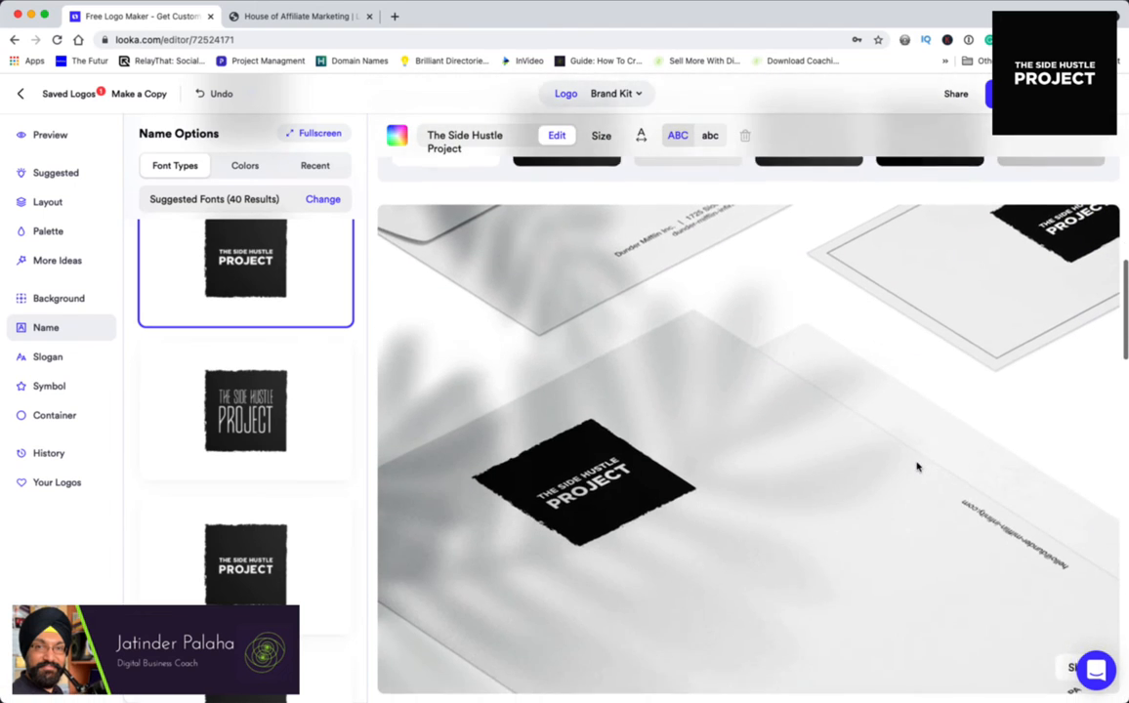
scroll(915, 467, down, 9)
scroll(916, 467, up, 6)
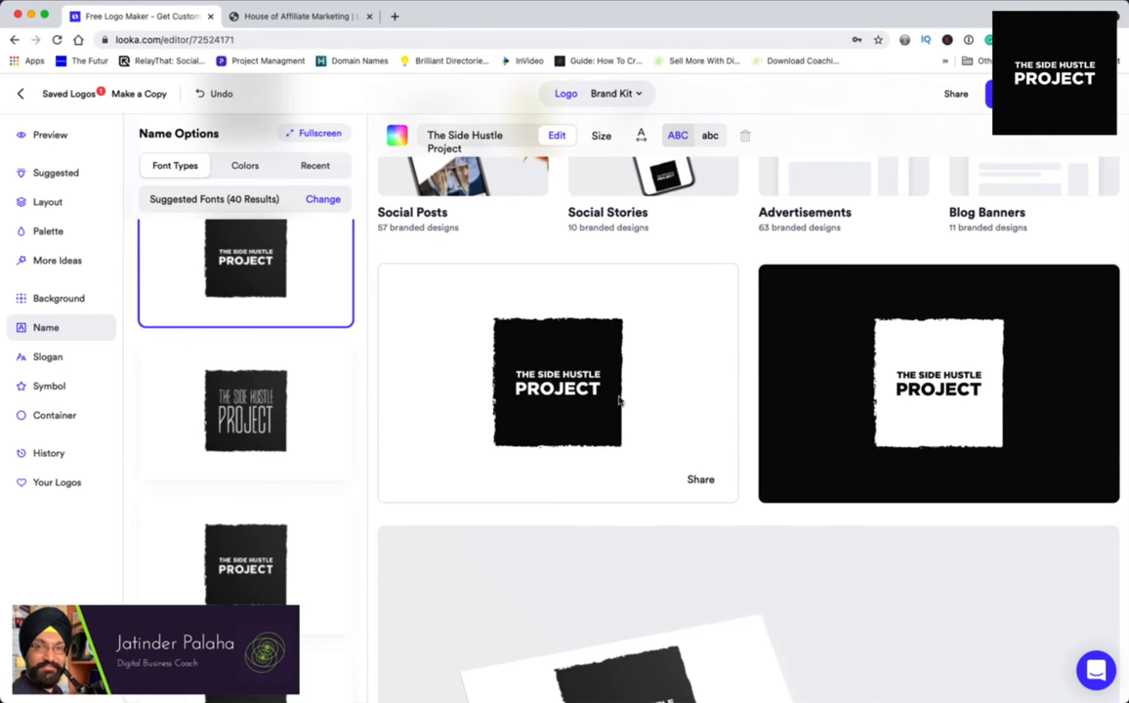
scroll(670, 397, down, 5)
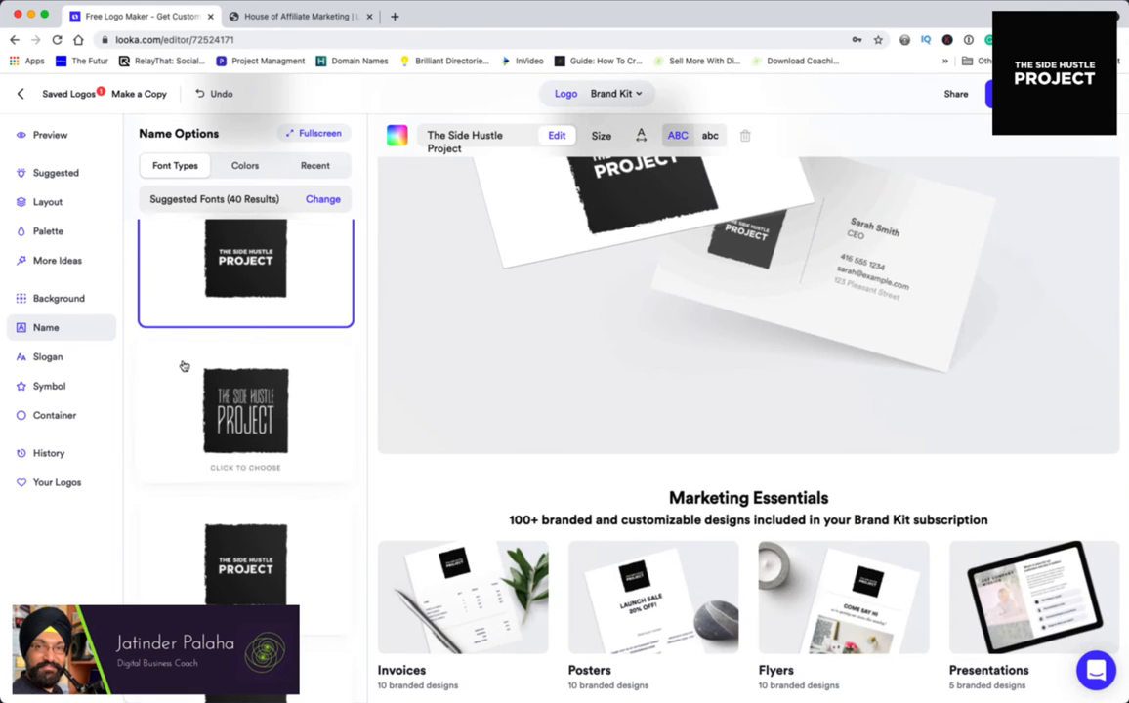
scroll(645, 295, up, 10)
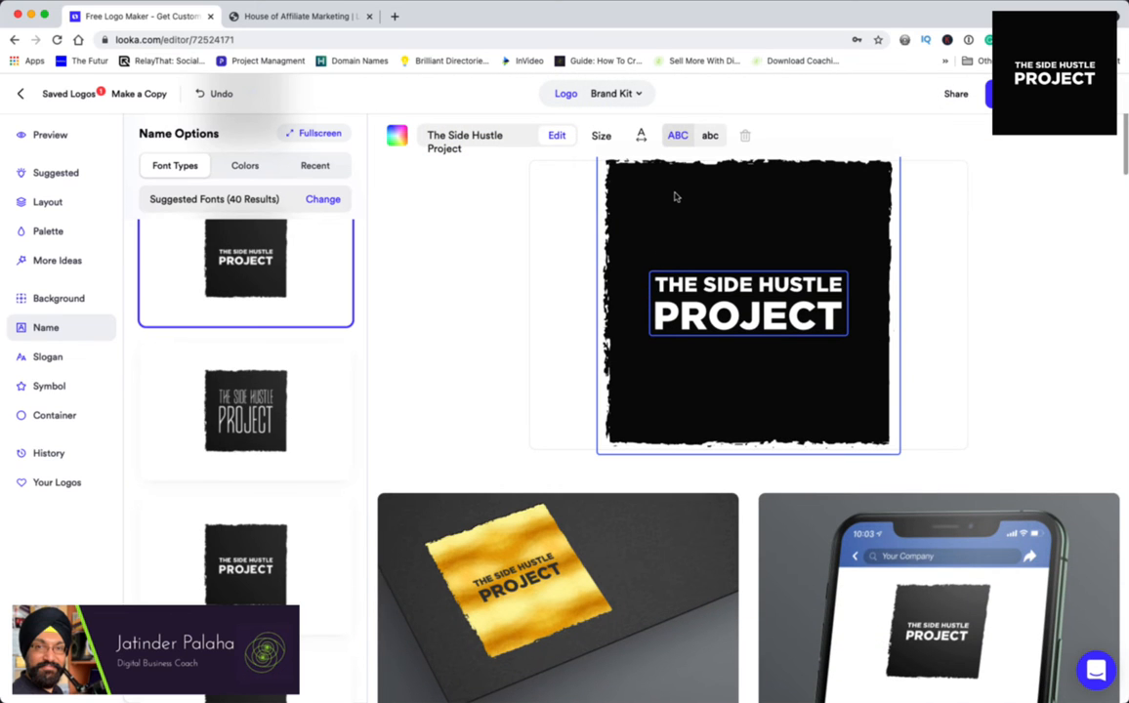
Select the logo's container, try the filled black rounded rectangle shape and check it on the brand mockups.
click(674, 199)
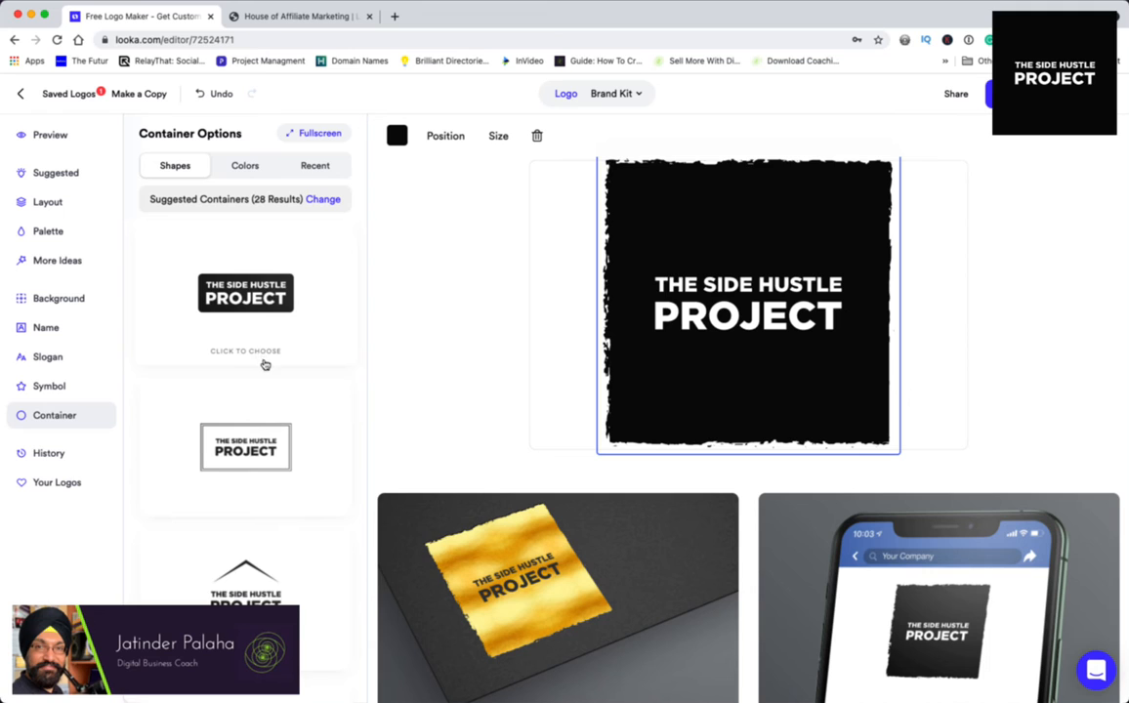
scroll(264, 364, down, 3)
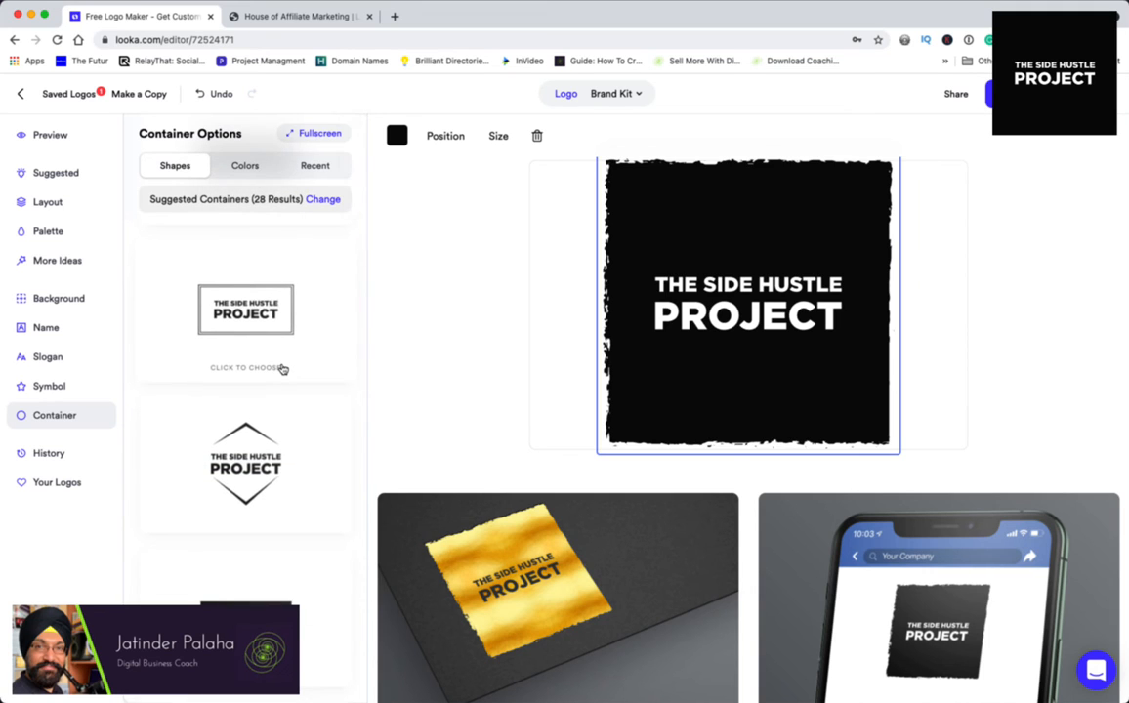
scroll(282, 368, down, 5)
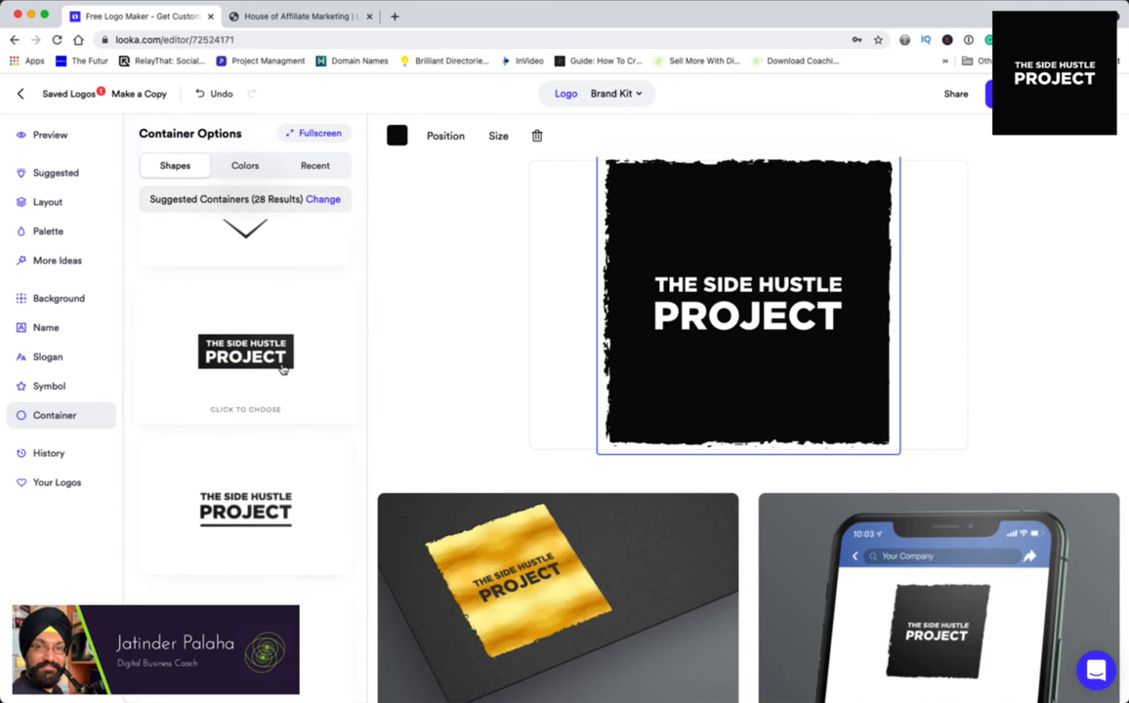
scroll(282, 368, down, 5)
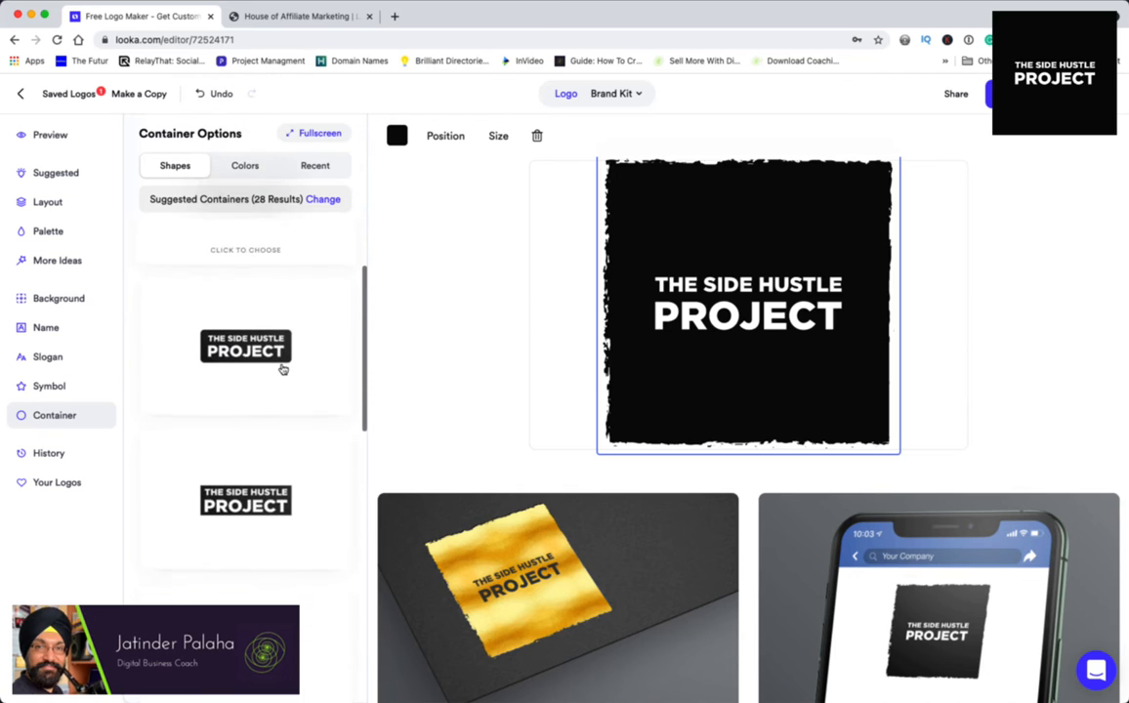
scroll(282, 368, down, 1)
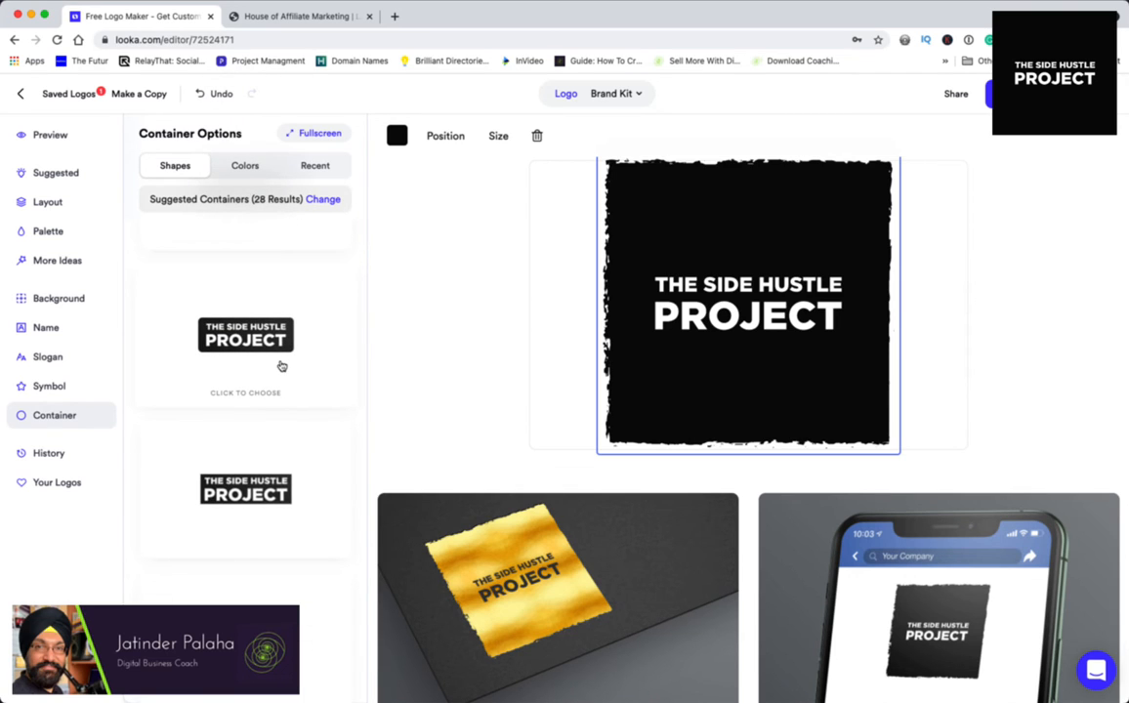
click(281, 366)
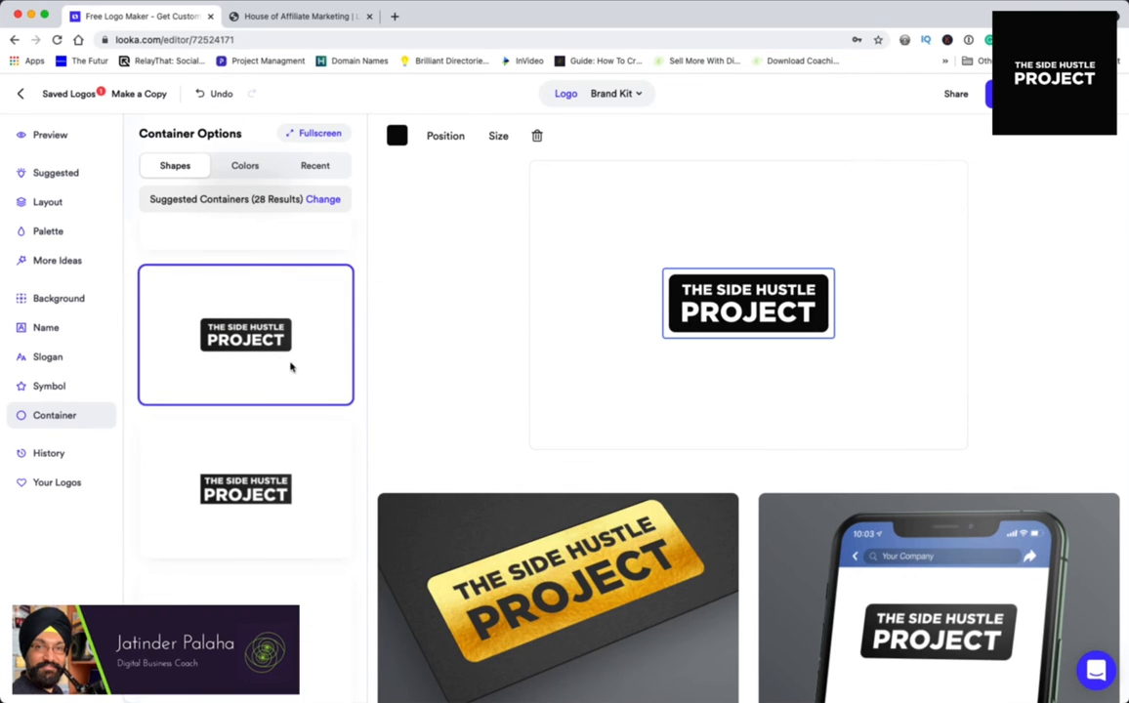
scroll(686, 518, down, 10)
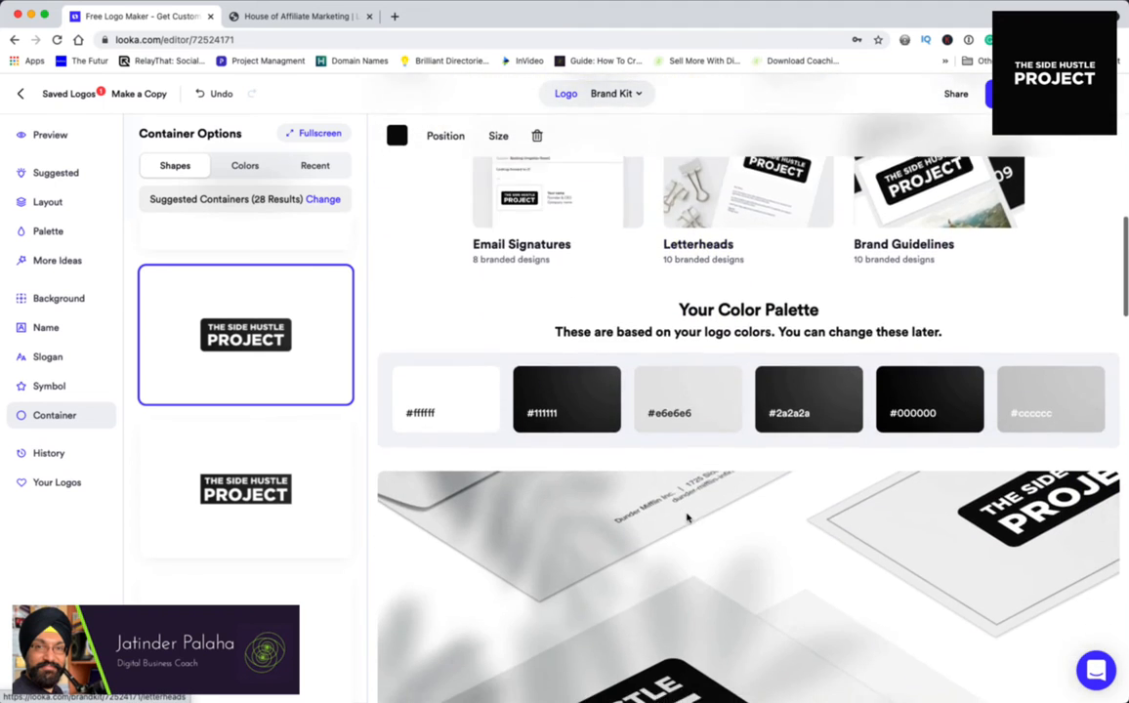
scroll(686, 519, down, 10)
scroll(320, 411, down, 4)
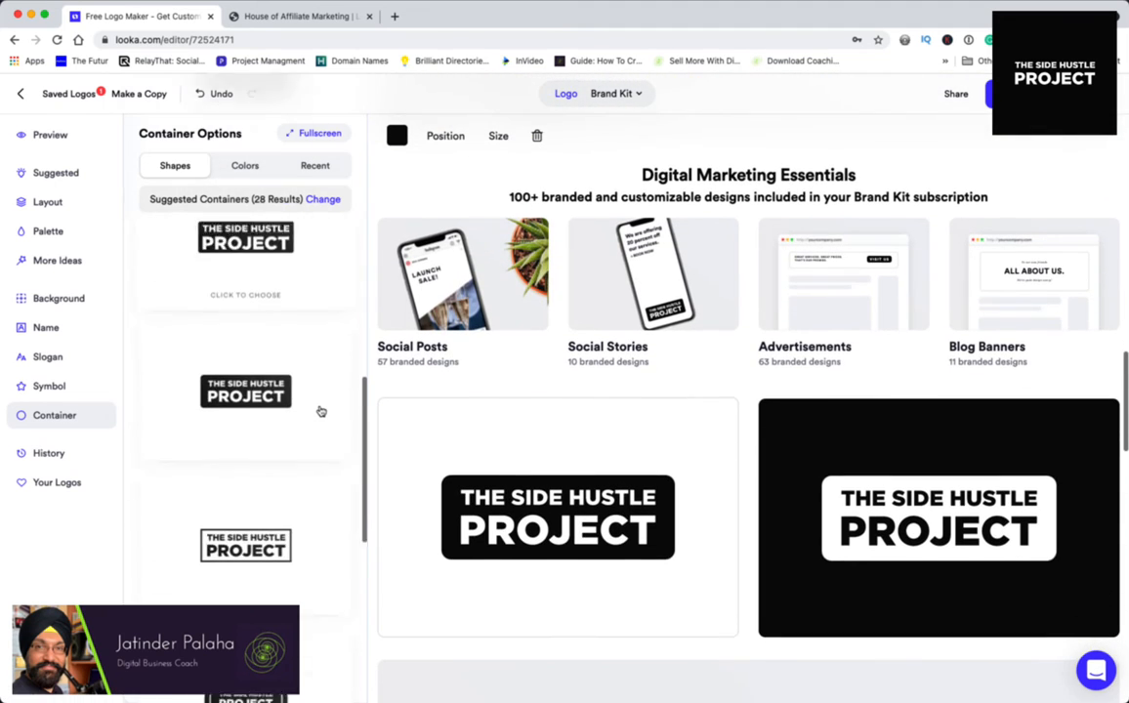
scroll(609, 460, up, 15)
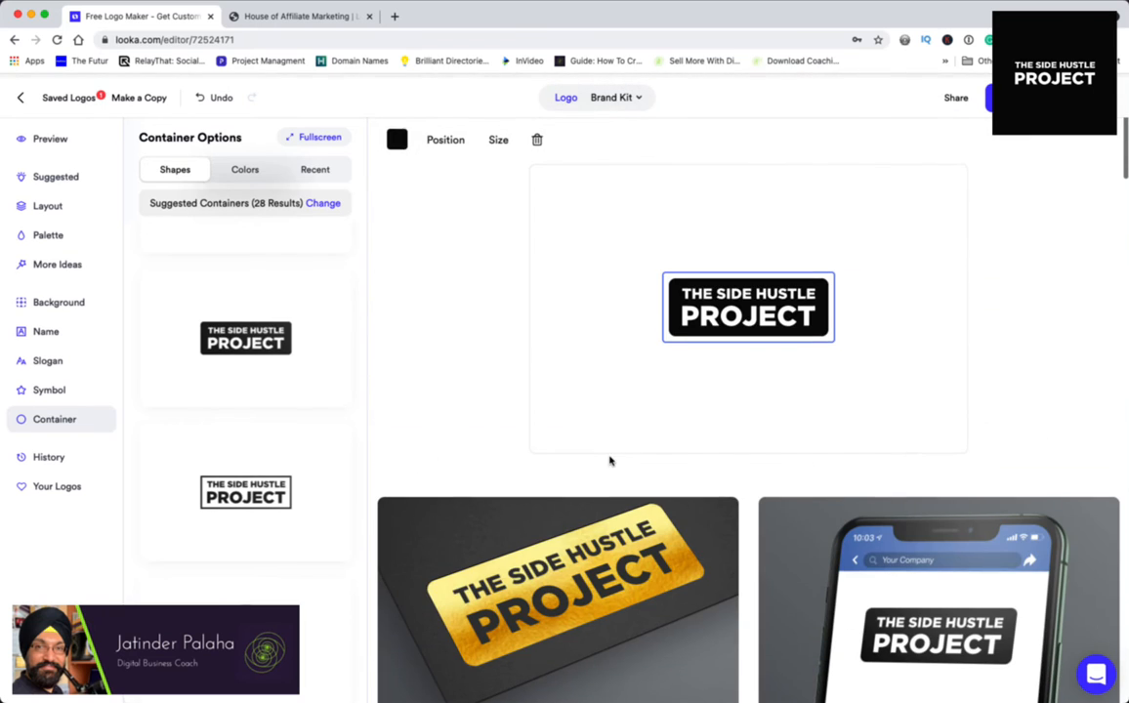
Try the rectangular outline container with square corners around the company name.
scroll(274, 355, down, 6)
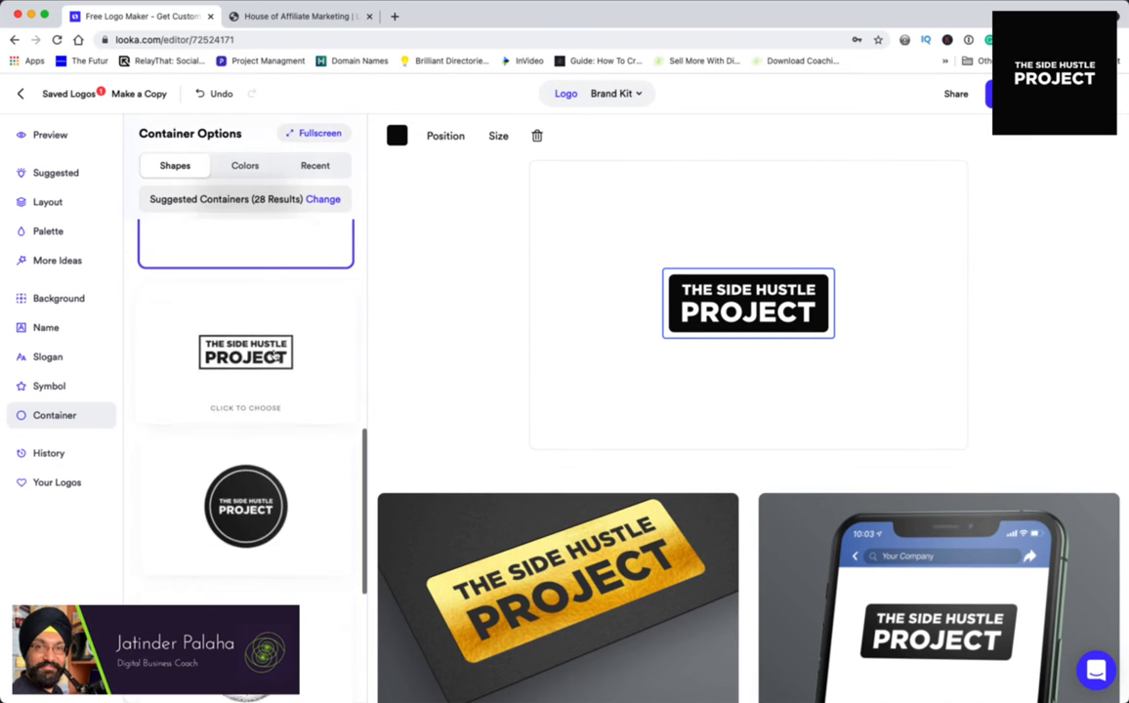
scroll(274, 355, up, 3)
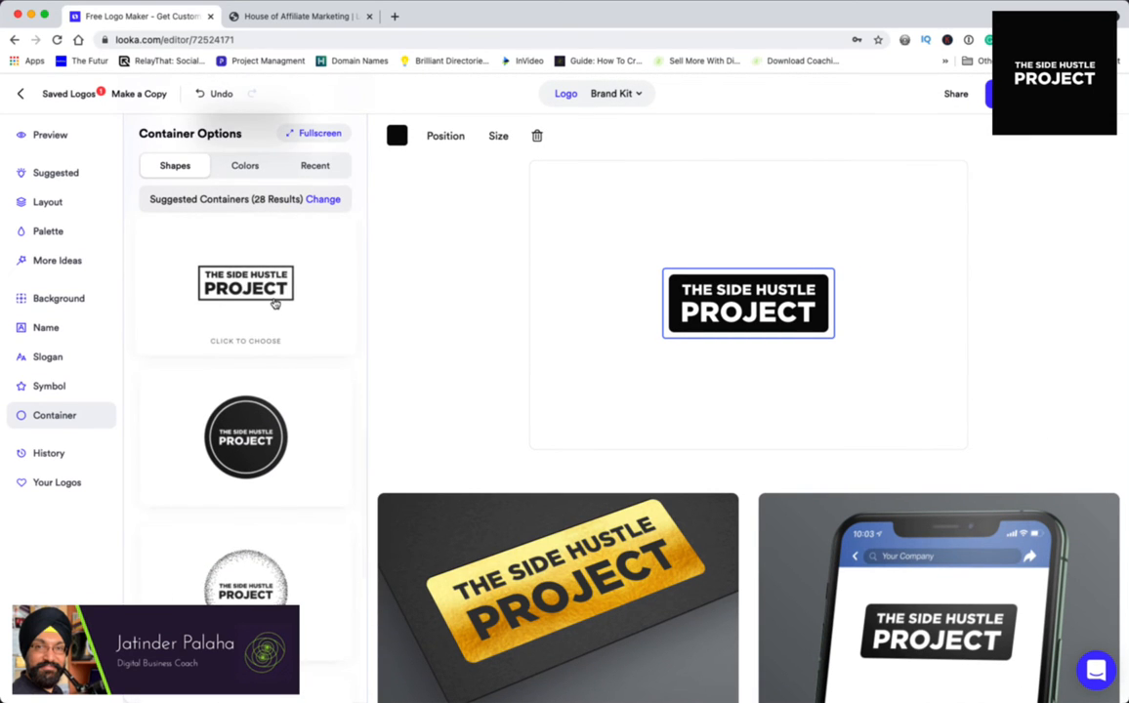
click(274, 303)
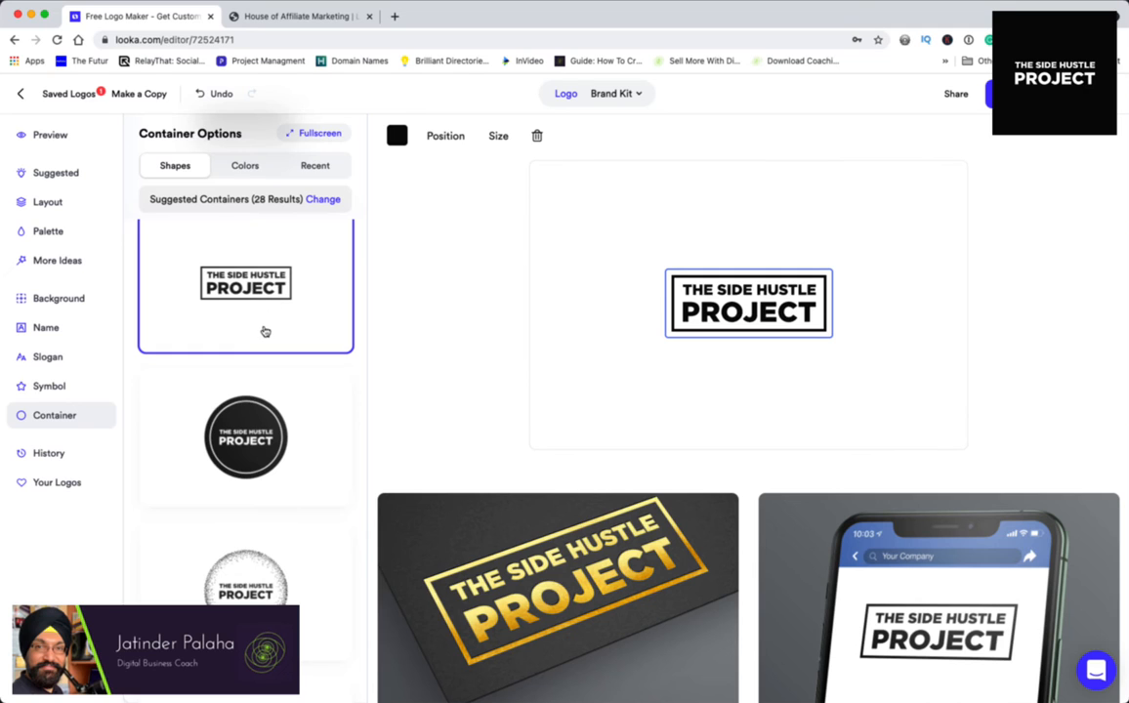
Try the speckled circle container and the solid black circle with rough edges around the company name.
scroll(264, 332, down, 5)
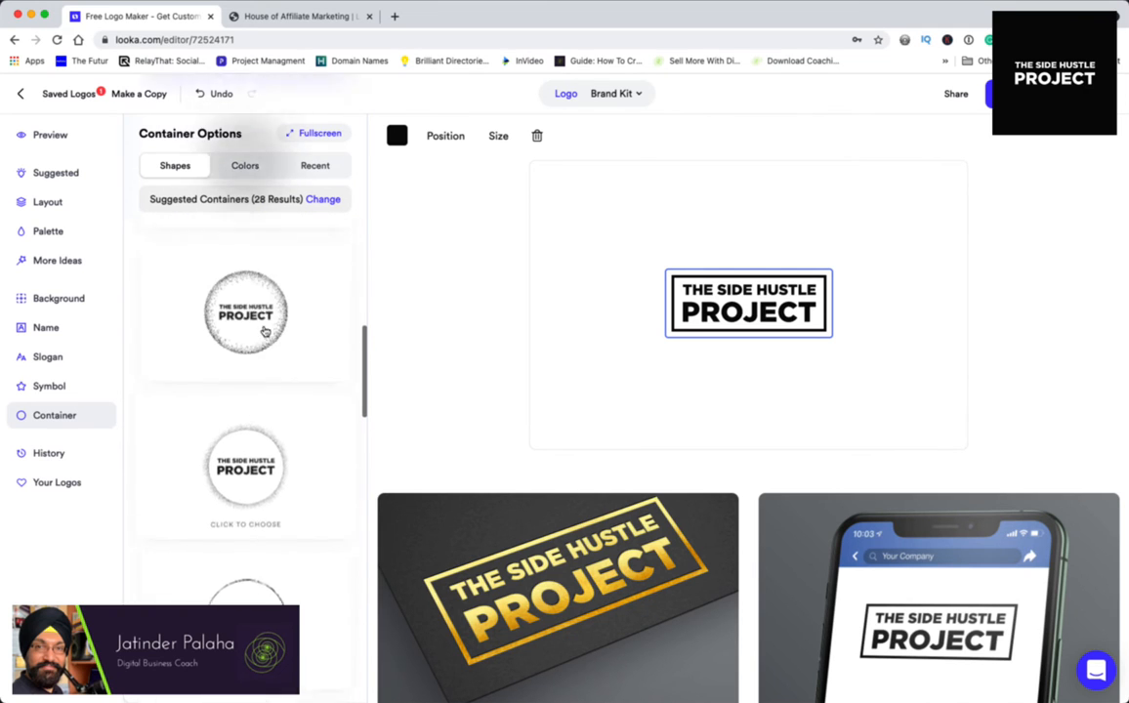
scroll(255, 356, up, 2)
click(244, 393)
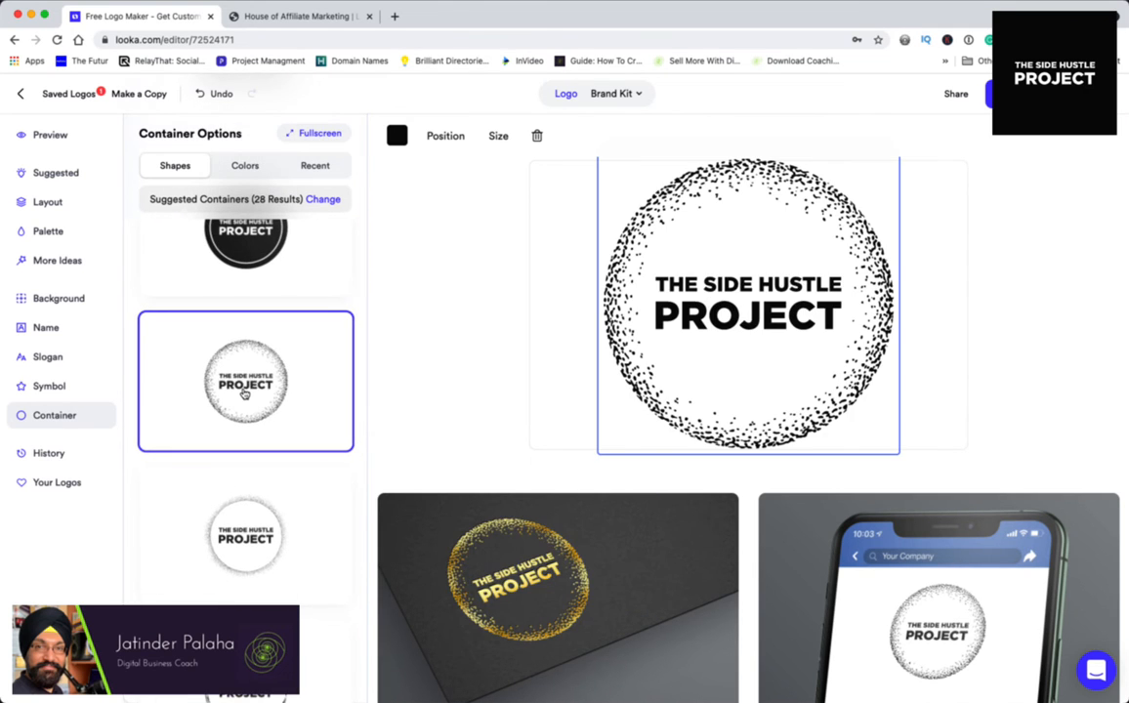
scroll(259, 396, down, 8)
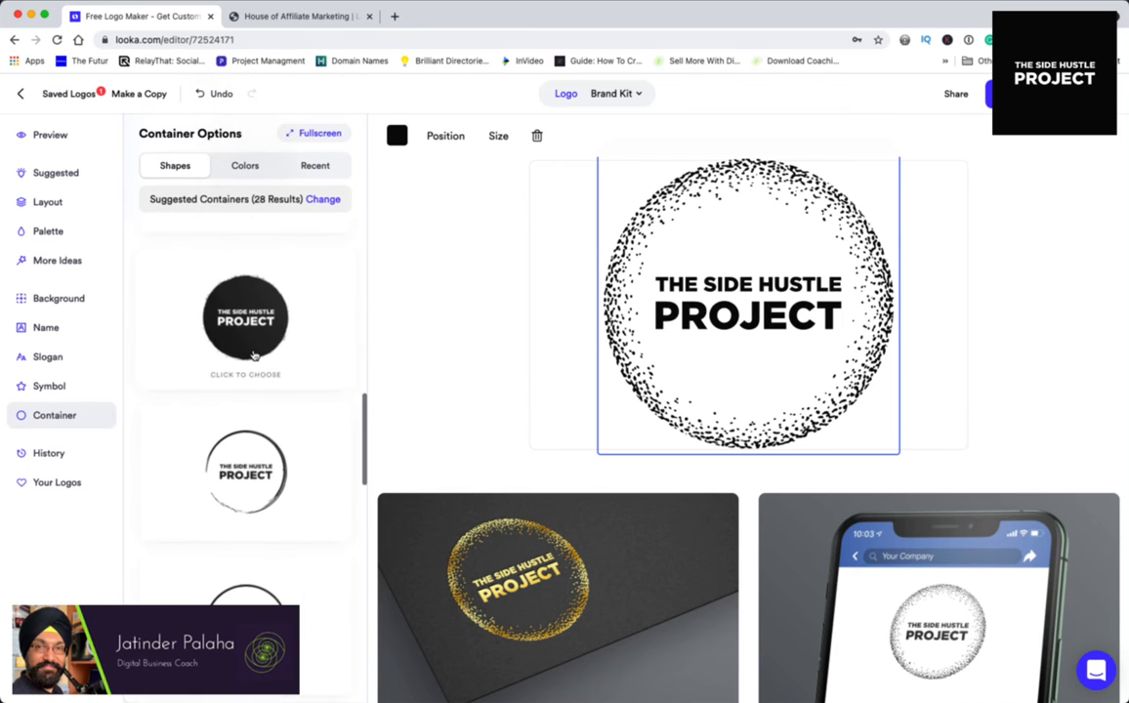
click(252, 355)
Set the logo's container to the solid black square with clean edges.
scroll(253, 355, down, 8)
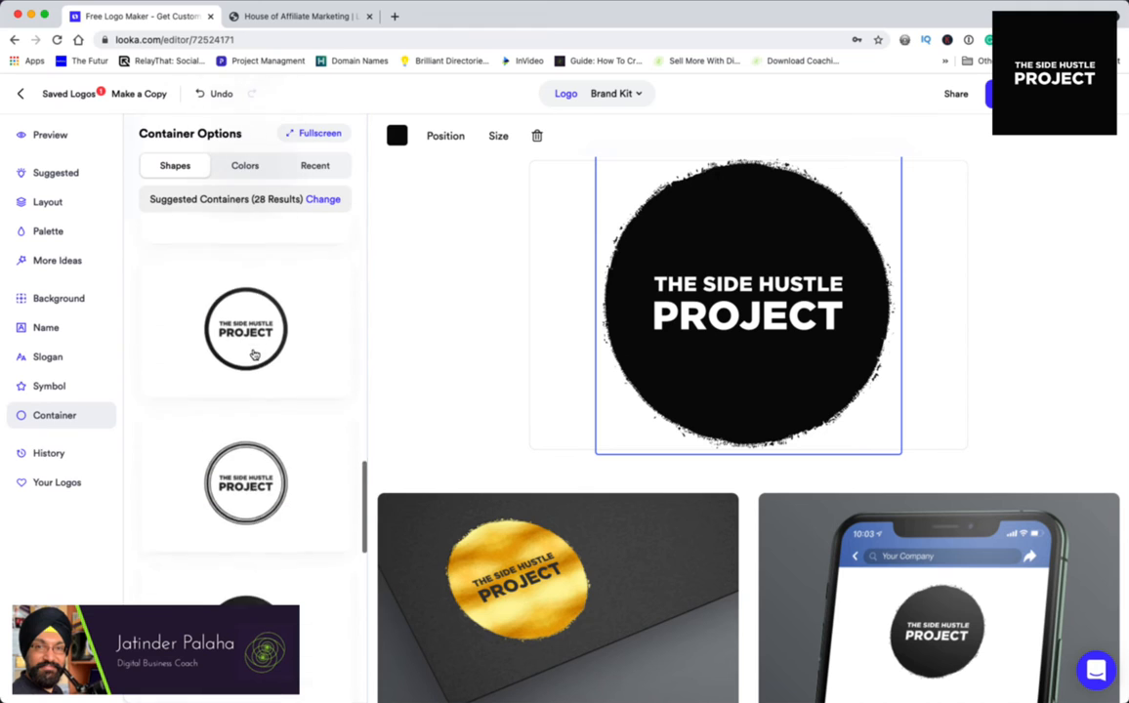
scroll(273, 451, down, 10)
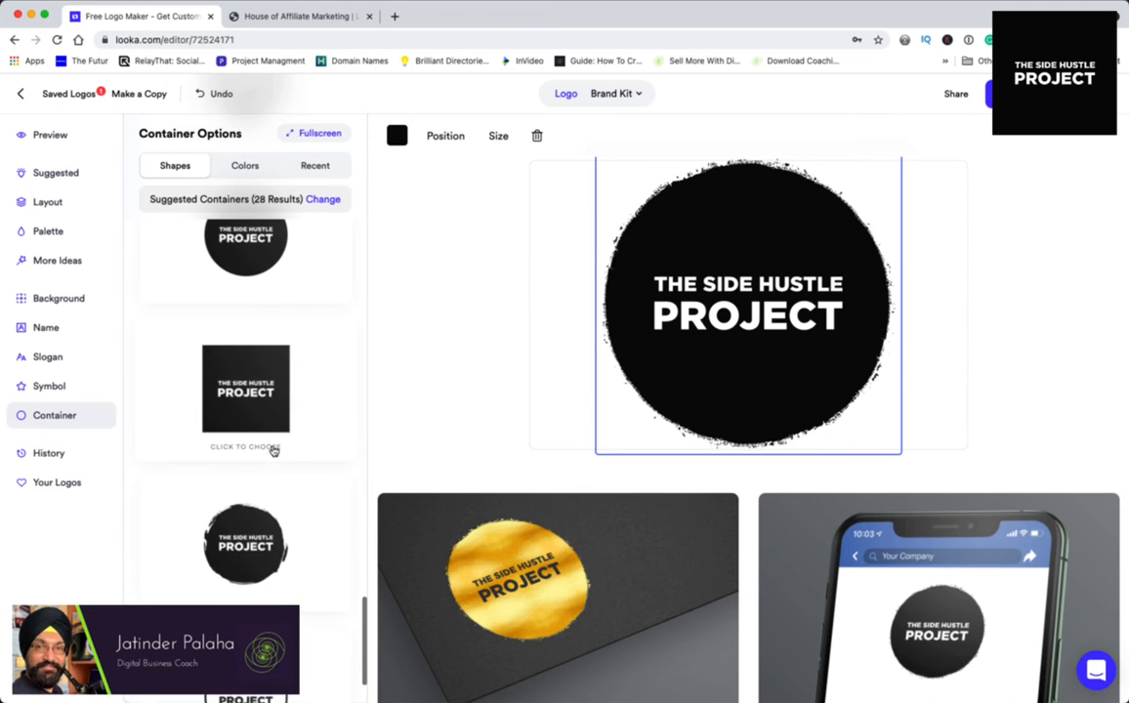
click(267, 420)
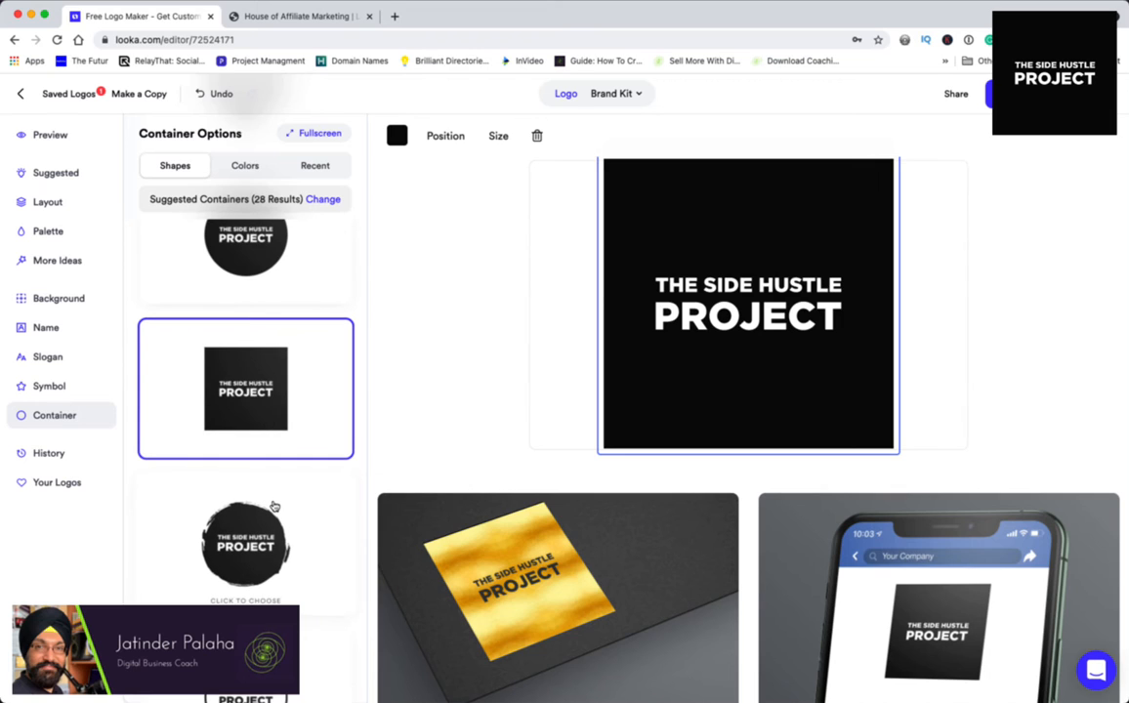
Look over other suggested containers and examine the square logo on the stationery, inverted, T-shirt and sign mockups.
scroll(274, 505, down, 2)
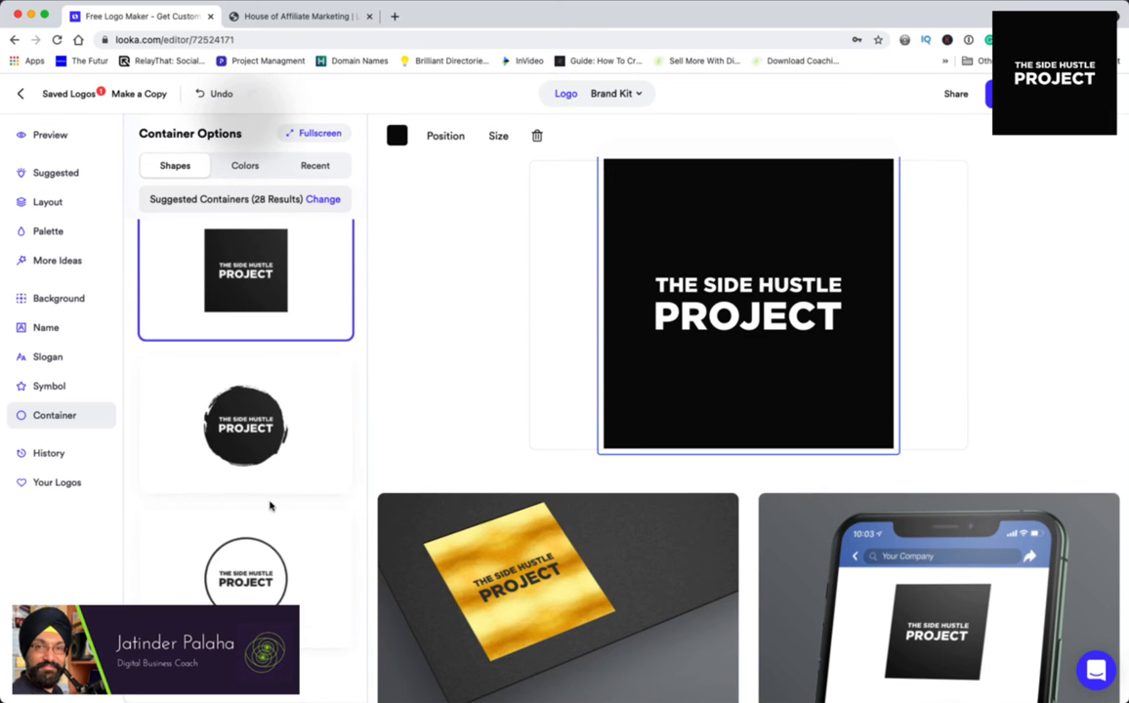
scroll(270, 505, up, 2)
scroll(270, 567, down, 6)
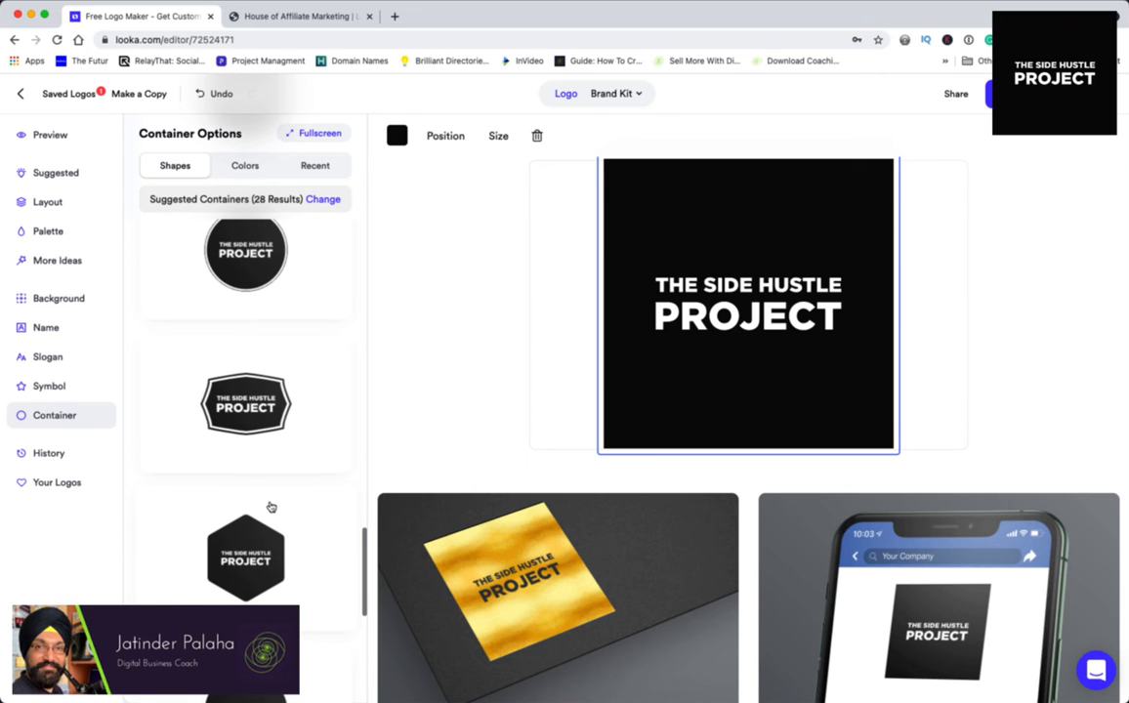
scroll(806, 615, down, 20)
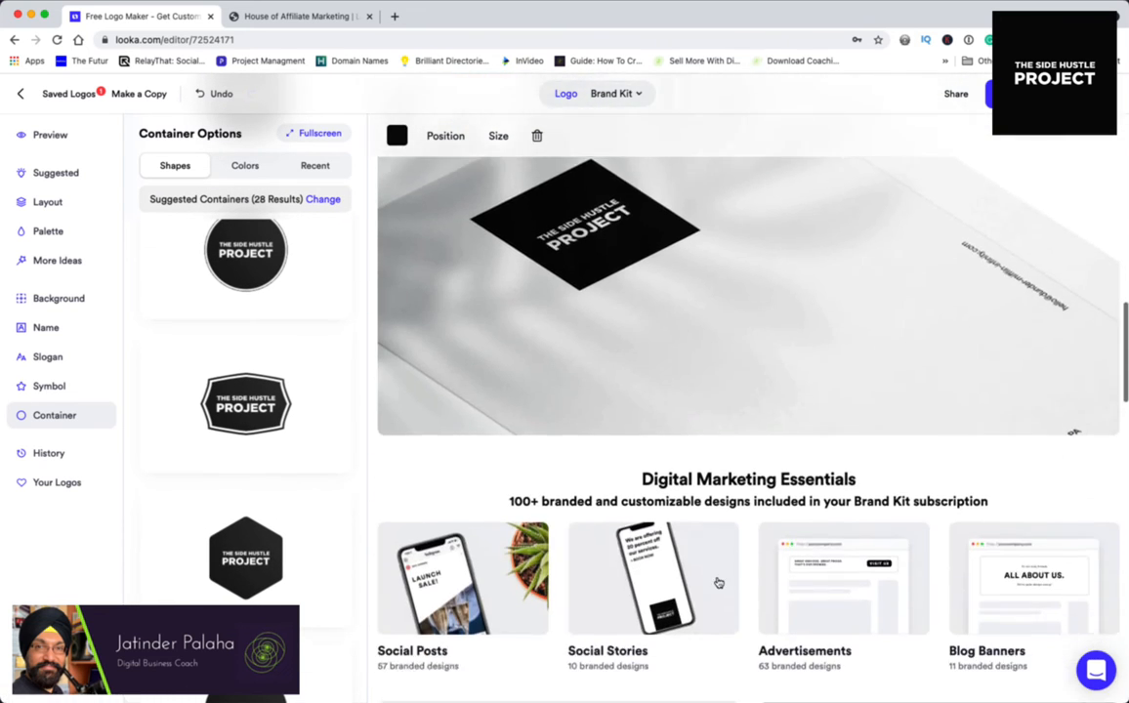
scroll(750, 584, down, 2)
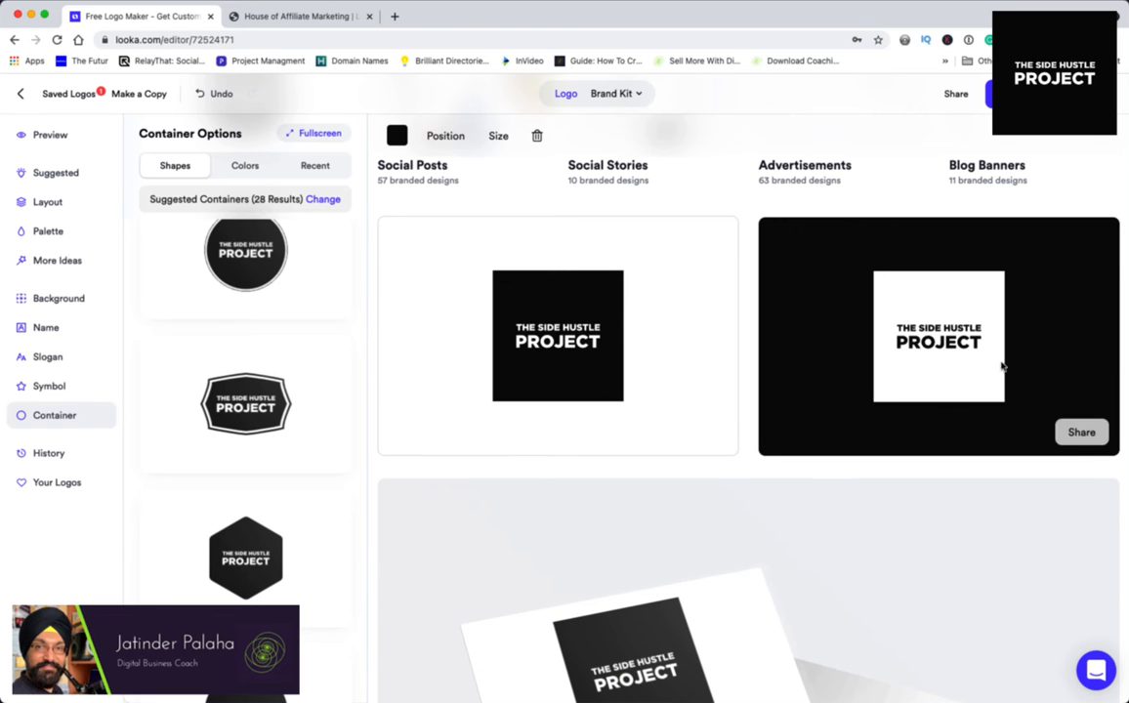
scroll(730, 479, down, 5)
scroll(732, 481, down, 15)
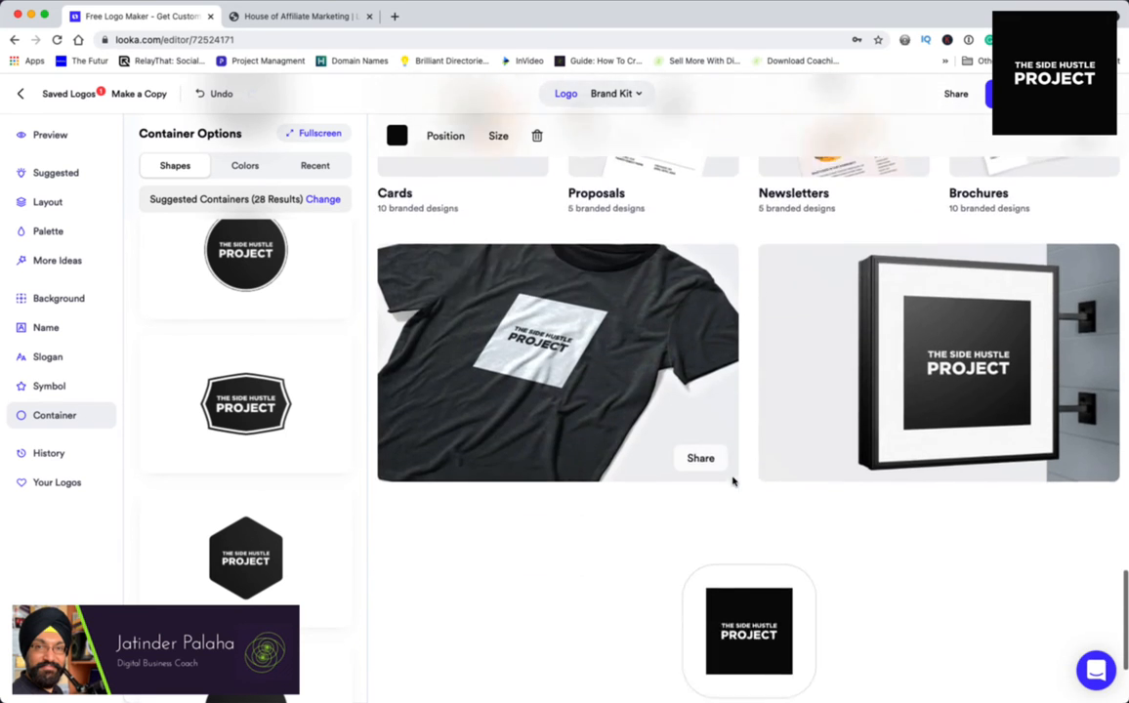
scroll(697, 482, up, 6)
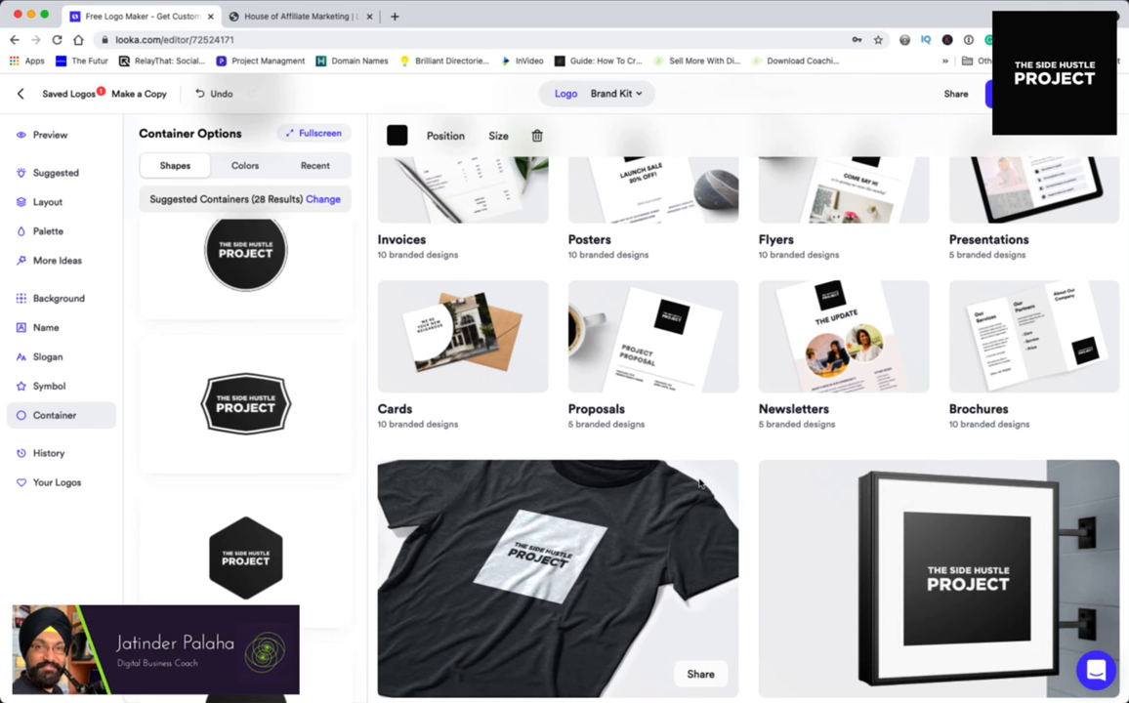
scroll(699, 484, up, 15)
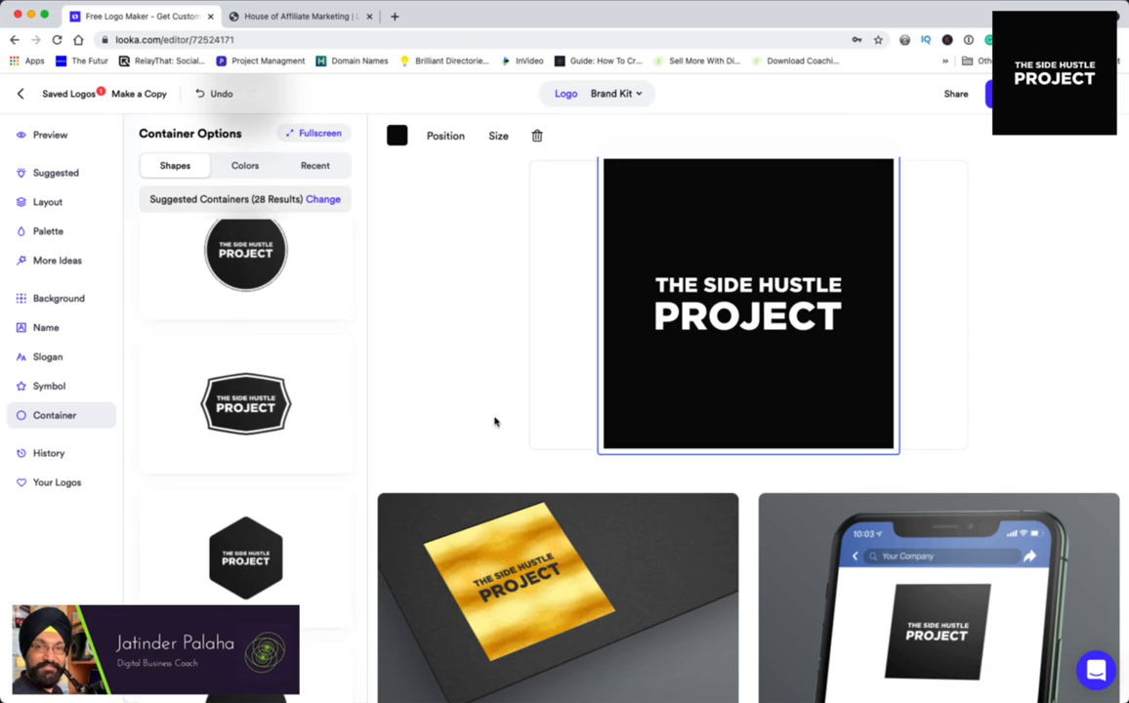
Look over the suggested containers and the square container's position and size settings, returning to the logo editor.
scroll(305, 360, down, 10)
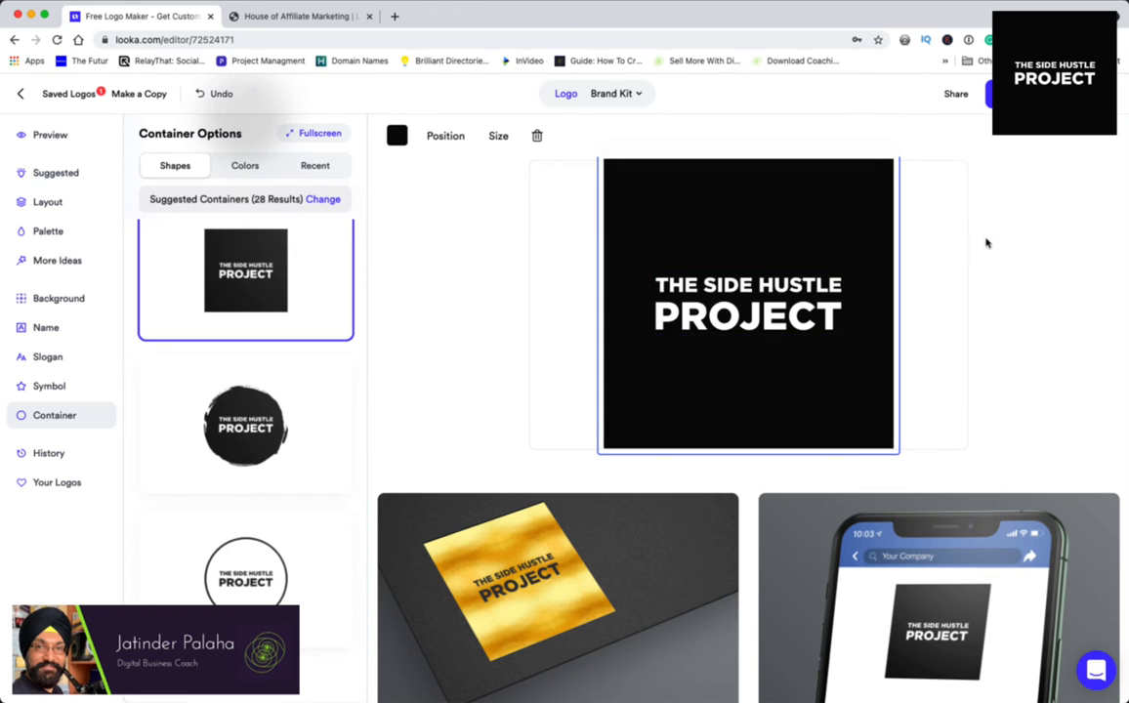
scroll(280, 260, up, 10)
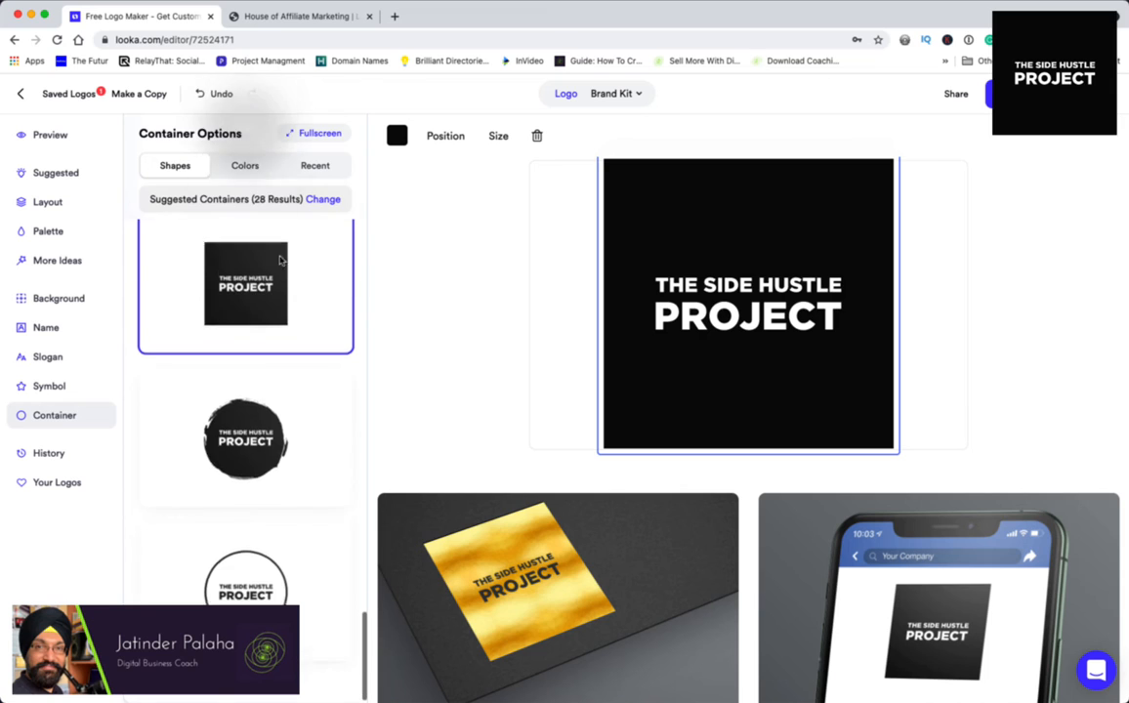
click(447, 140)
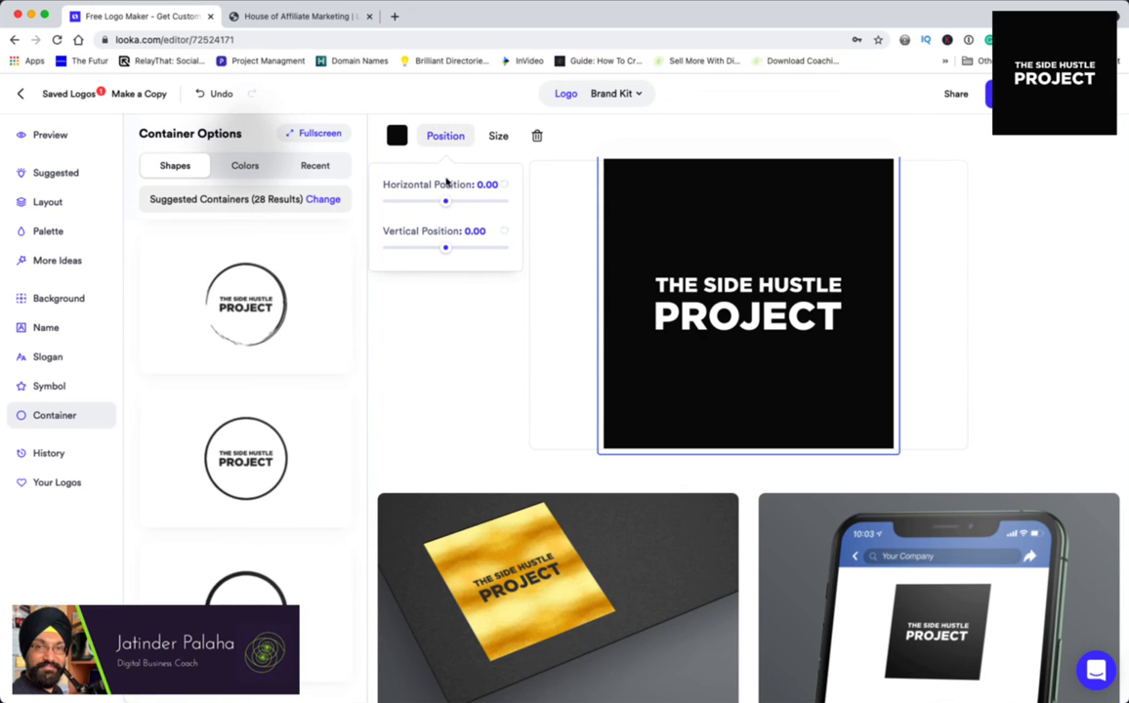
drag(445, 201, 446, 204)
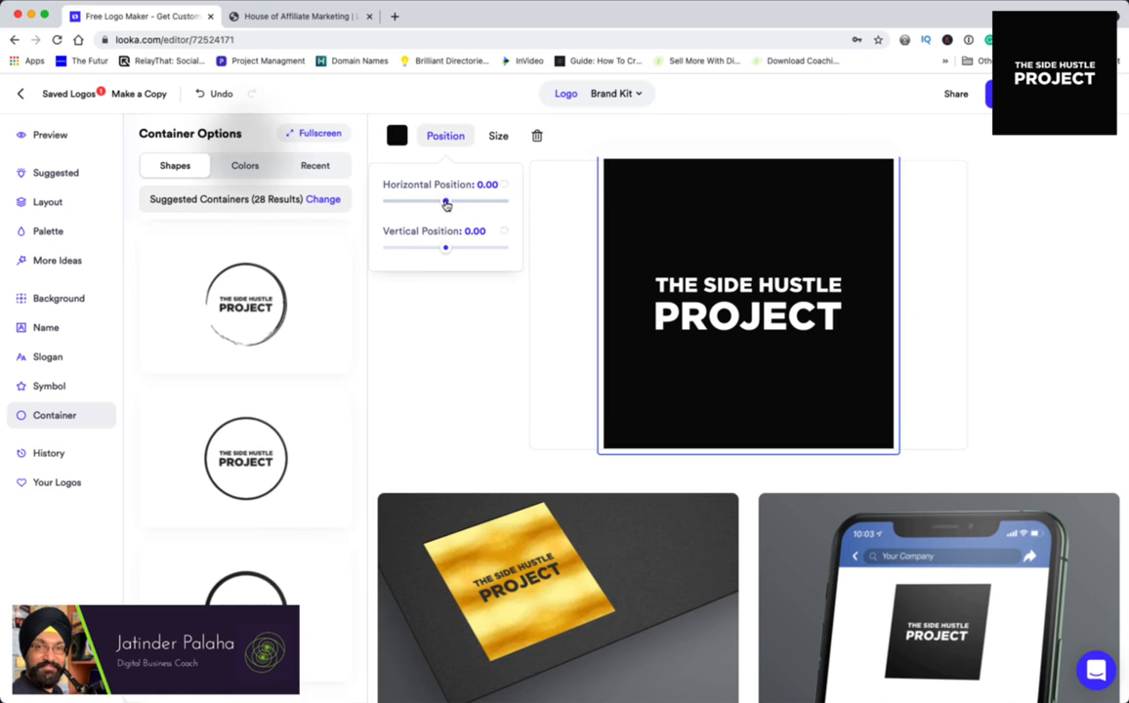
click(499, 138)
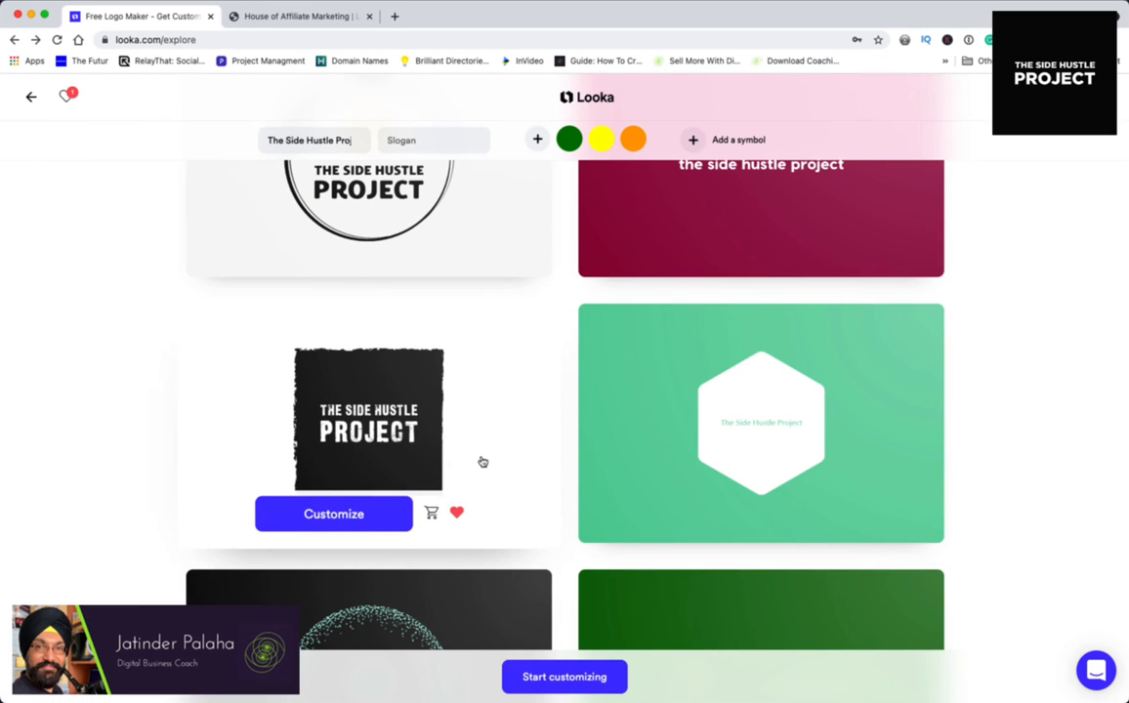
click(40, 44)
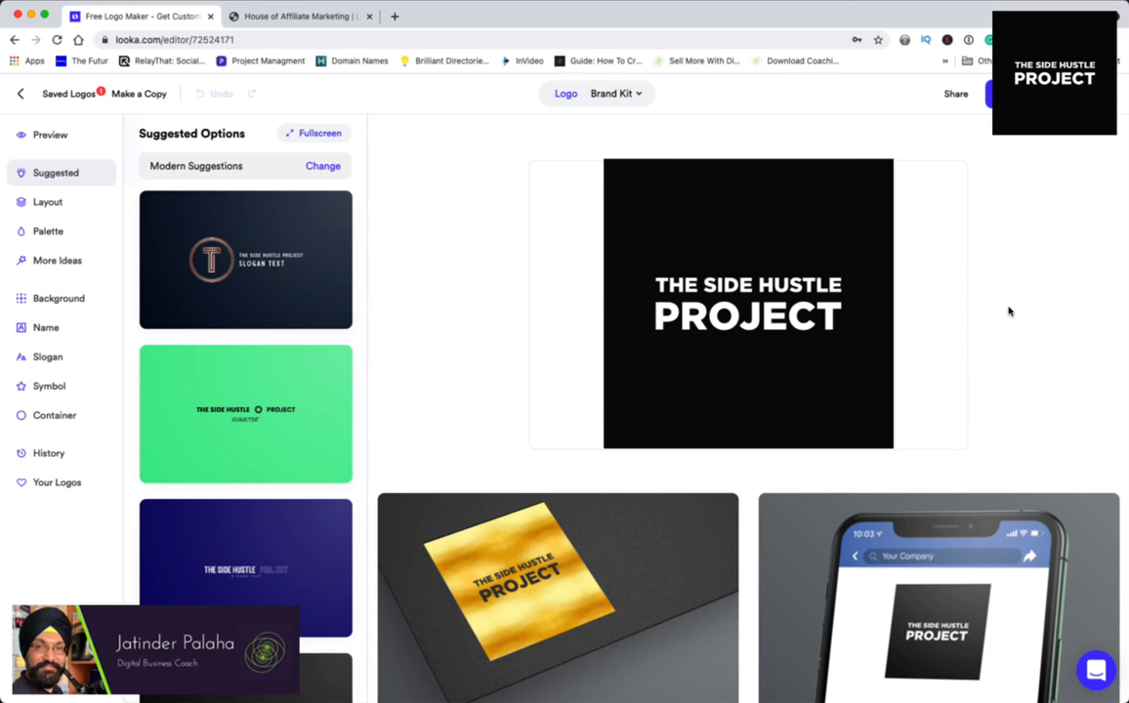
Open the logo's download offer and examine the Brand Kit materials, from logo files and social profiles through letterheads and invoices to posters.
click(1037, 94)
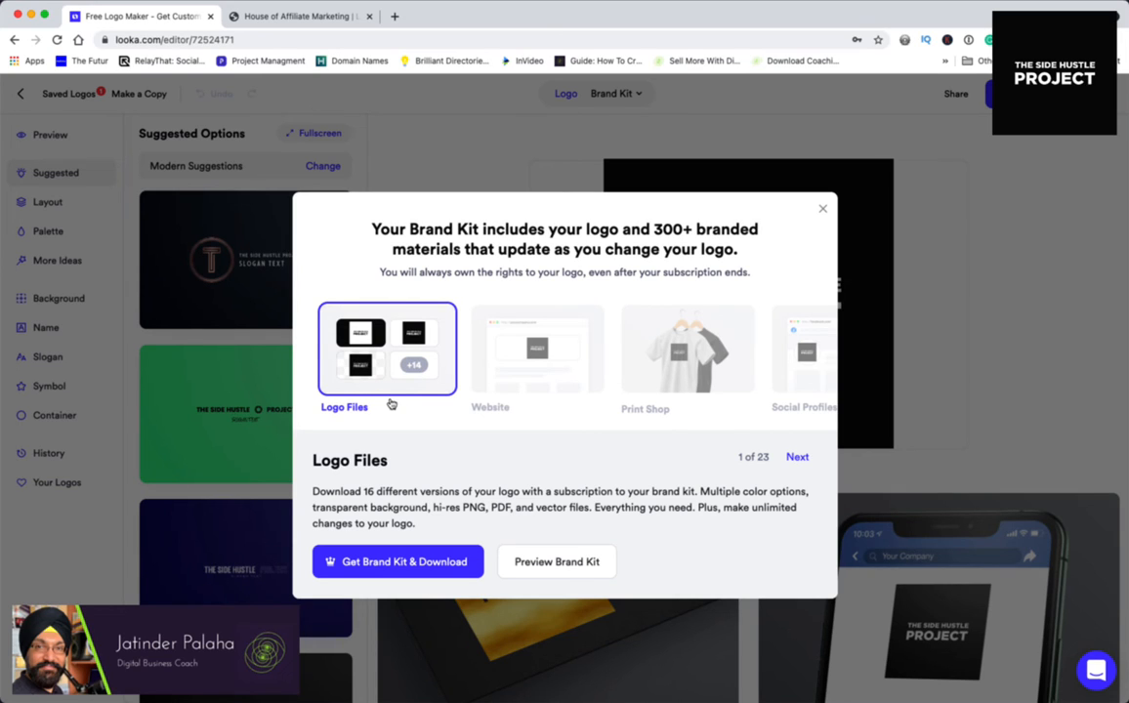
click(510, 364)
click(513, 368)
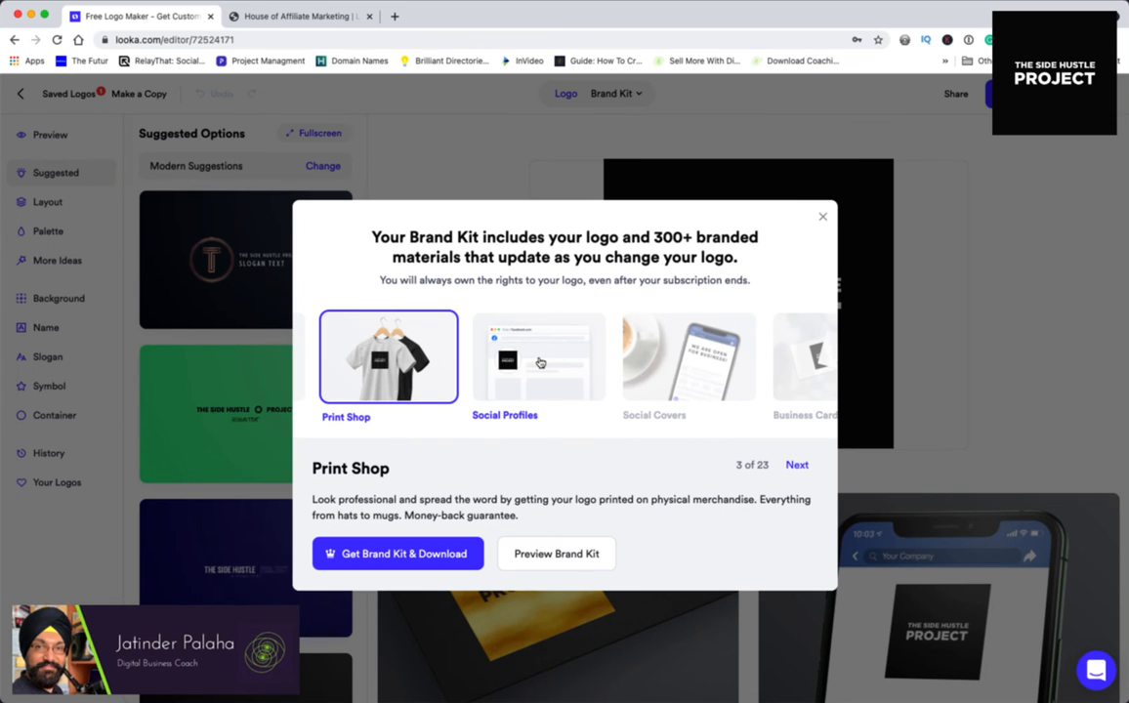
click(539, 362)
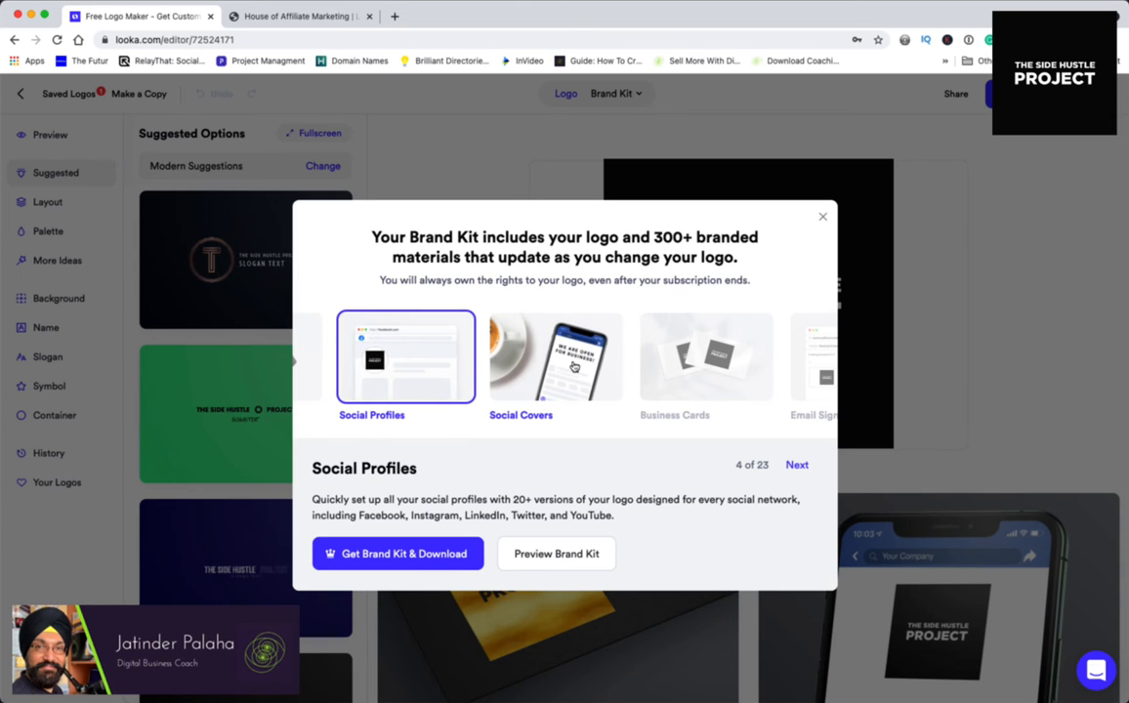
click(574, 366)
click(574, 366)
click(574, 366)
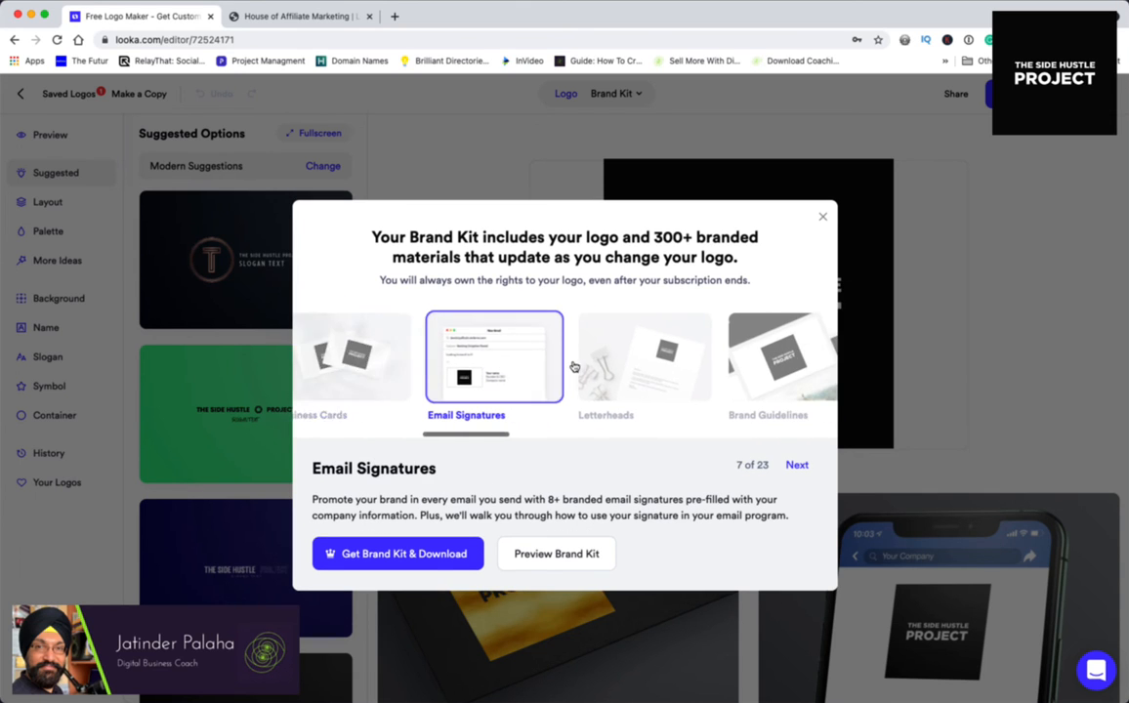
click(575, 366)
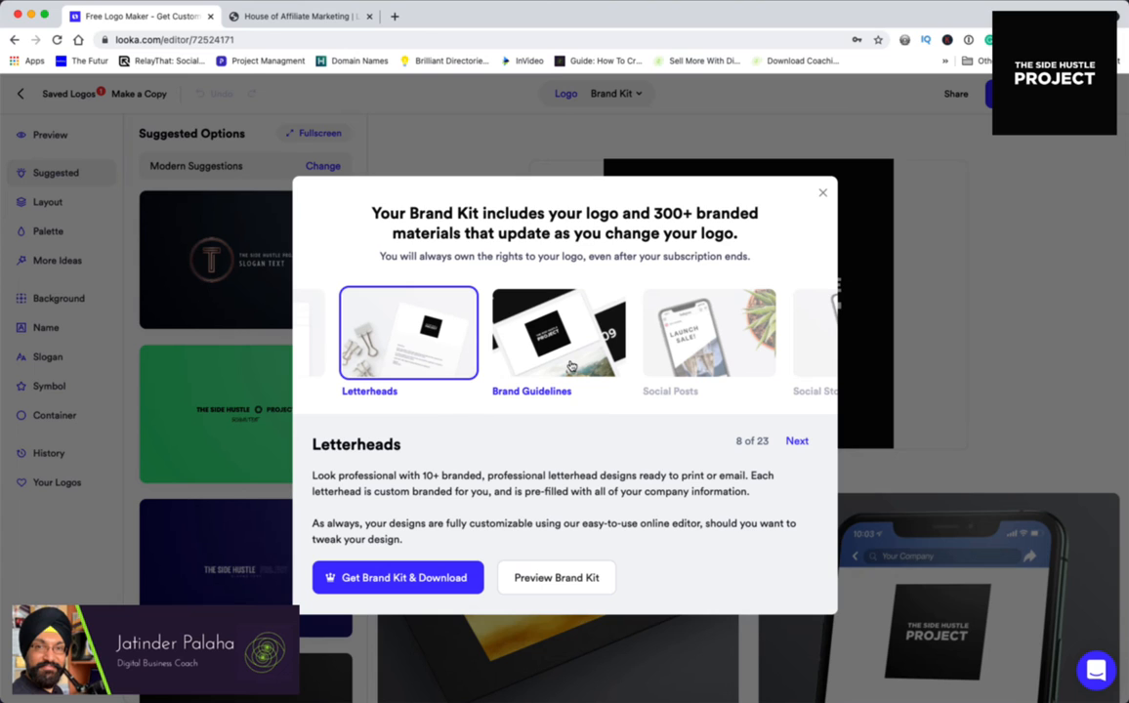
click(571, 366)
click(571, 366)
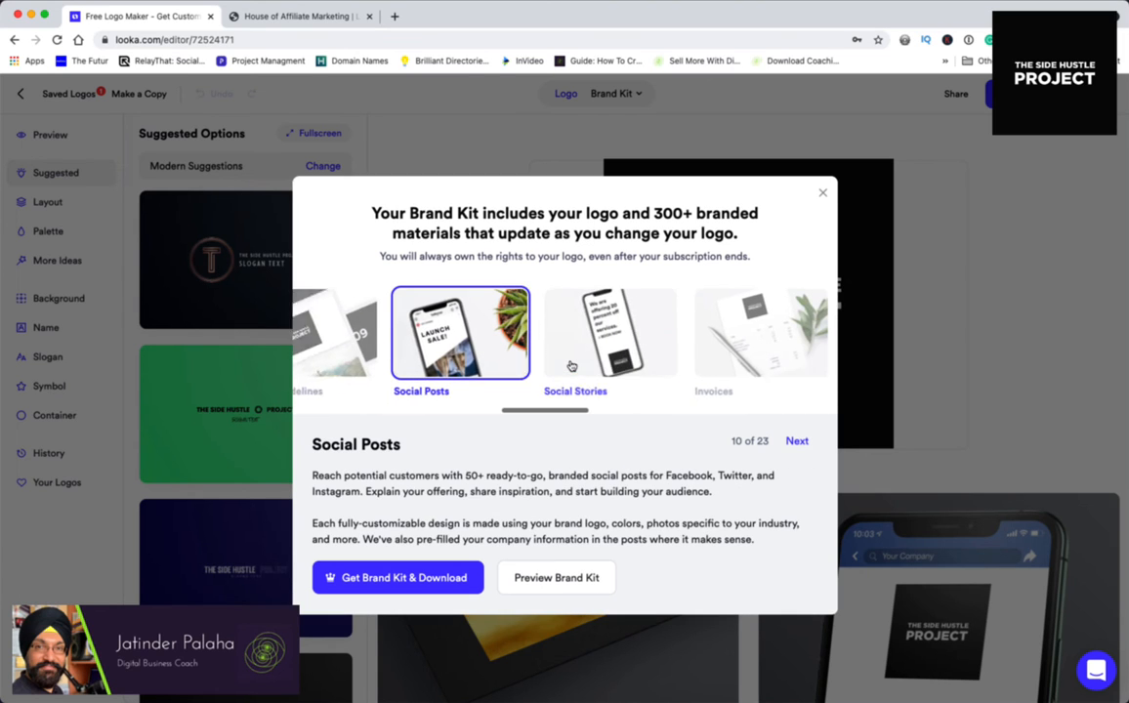
click(572, 366)
click(571, 366)
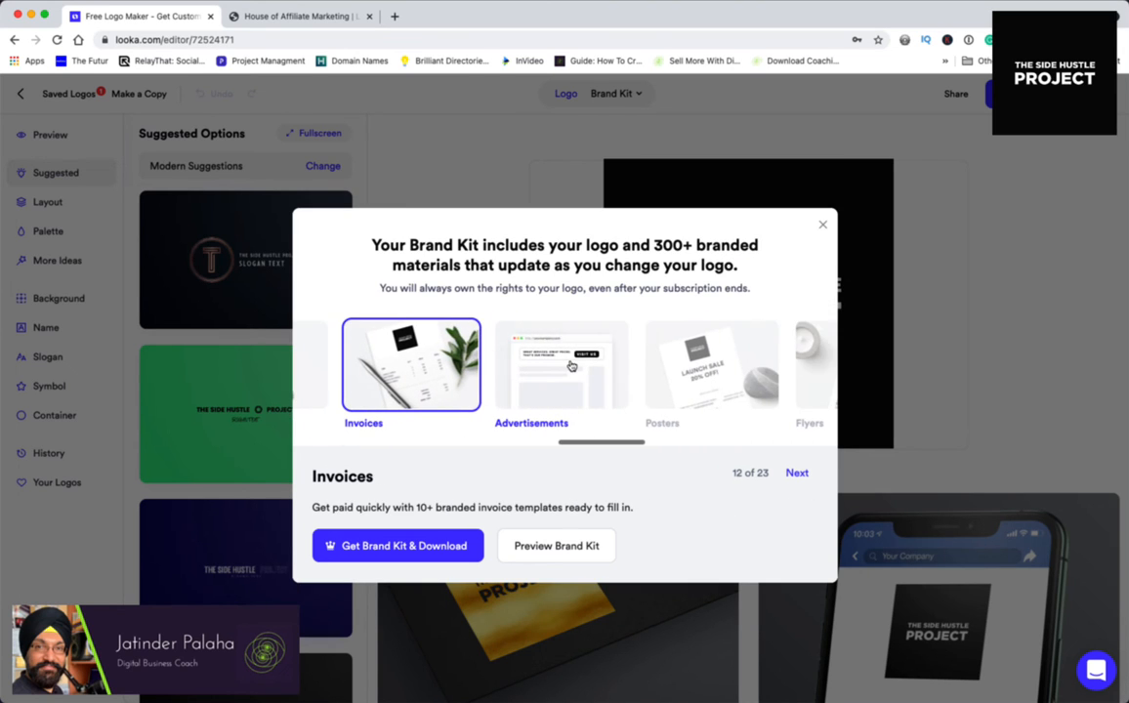
click(672, 363)
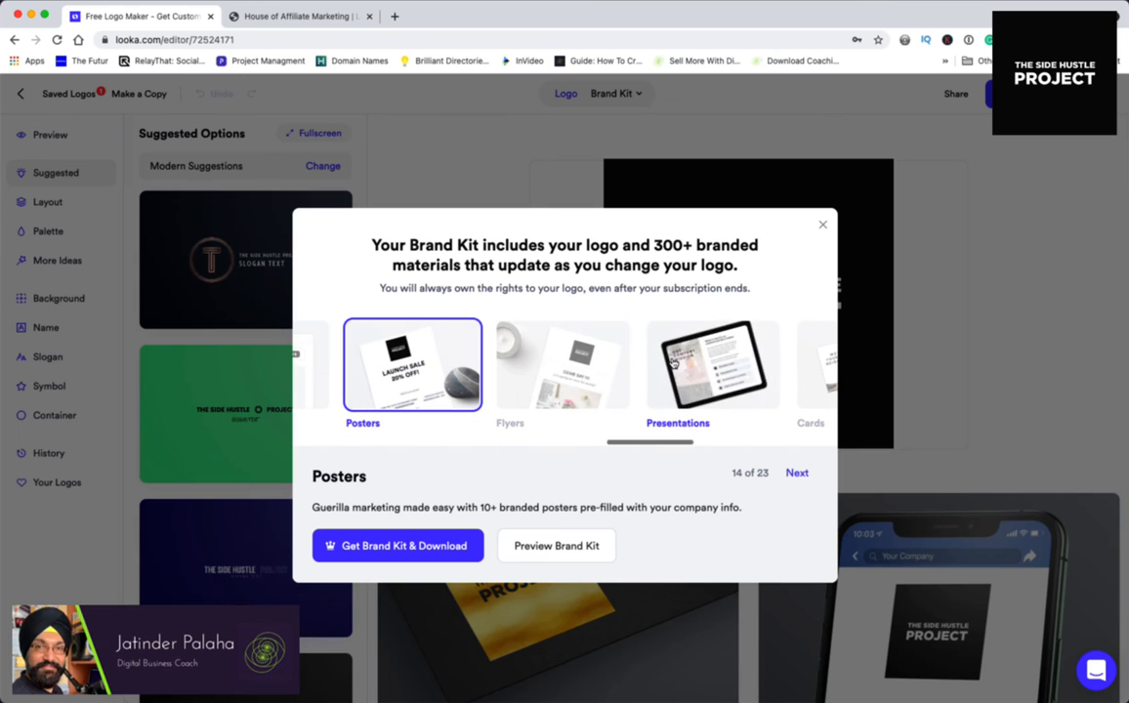
Return to the logo's Brand Kit offer and proceed to the package selection for getting and downloading it.
scroll(401, 396, left, 10)
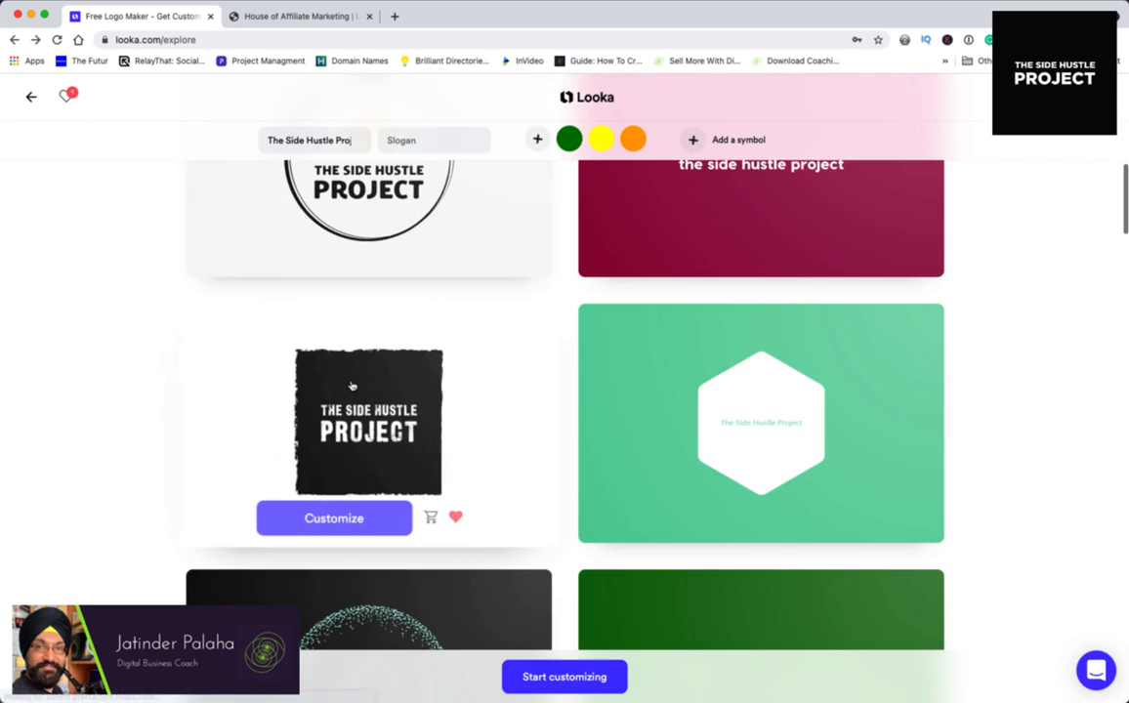
click(352, 385)
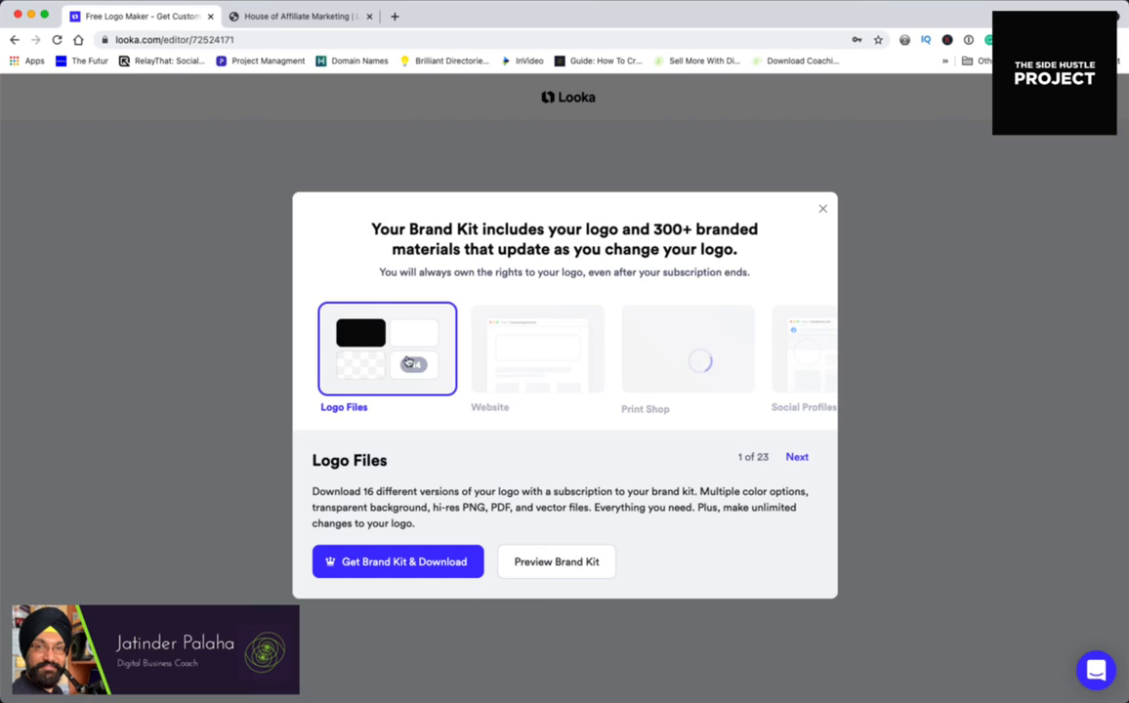
click(823, 211)
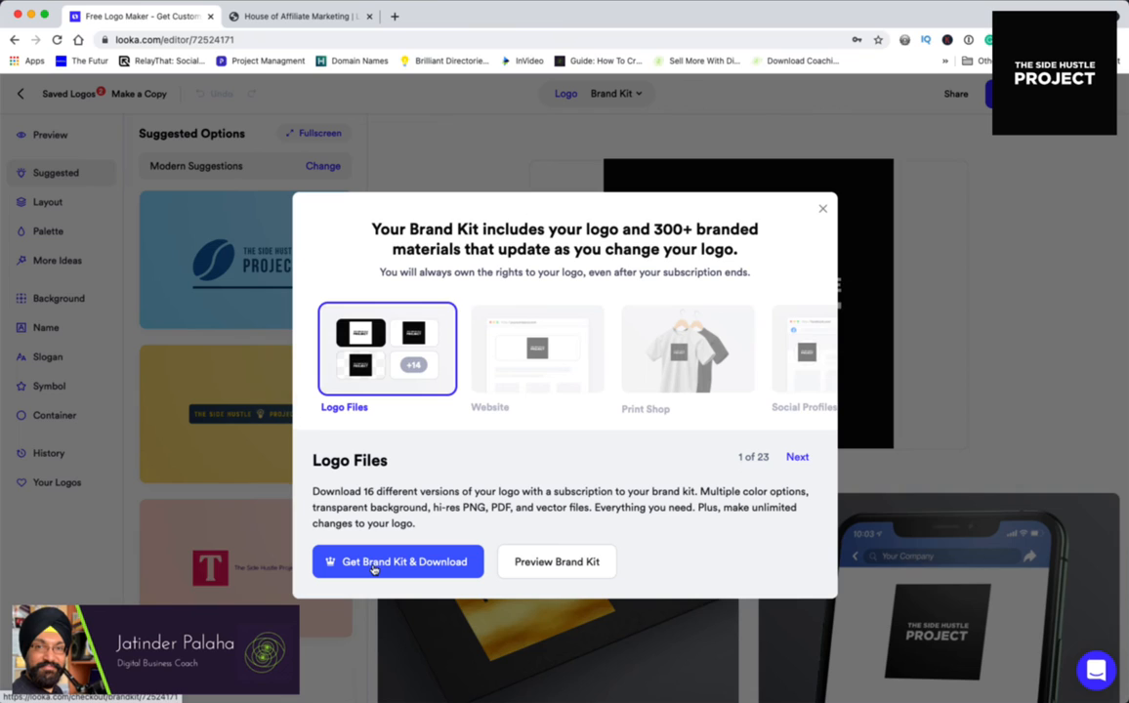
click(374, 562)
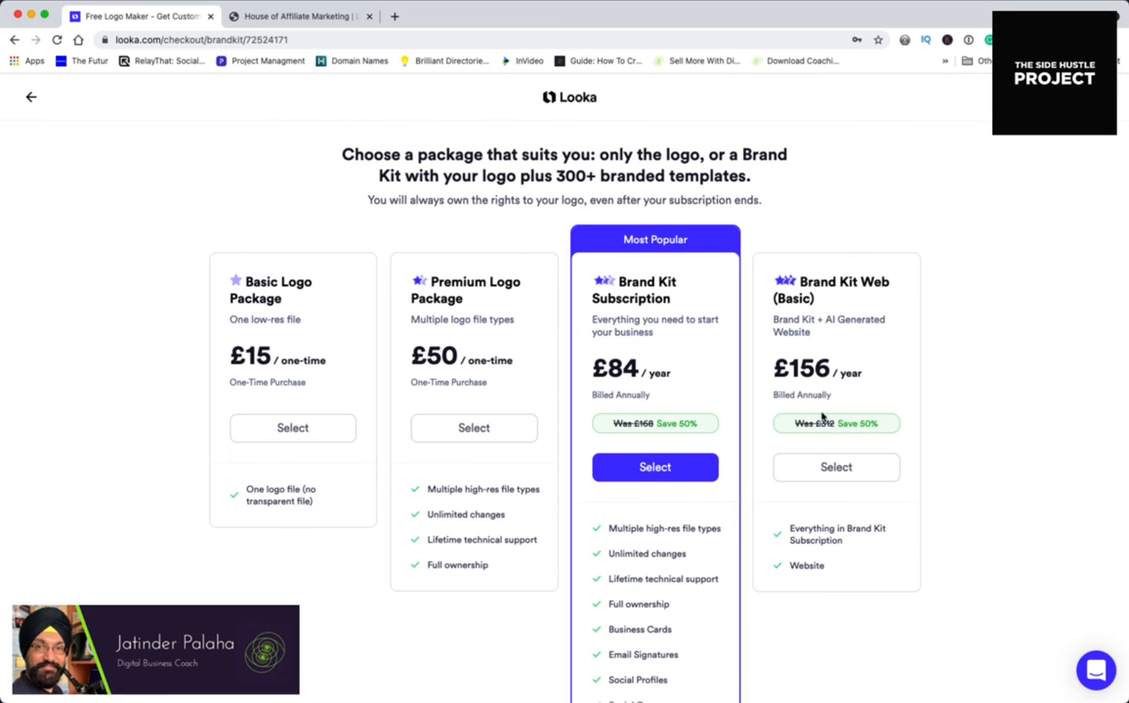
Compare the prices and included features of the Basic Logo, Premium Logo, Brand Kit Subscription and Brand Kit Web packages.
scroll(884, 421, down, 2)
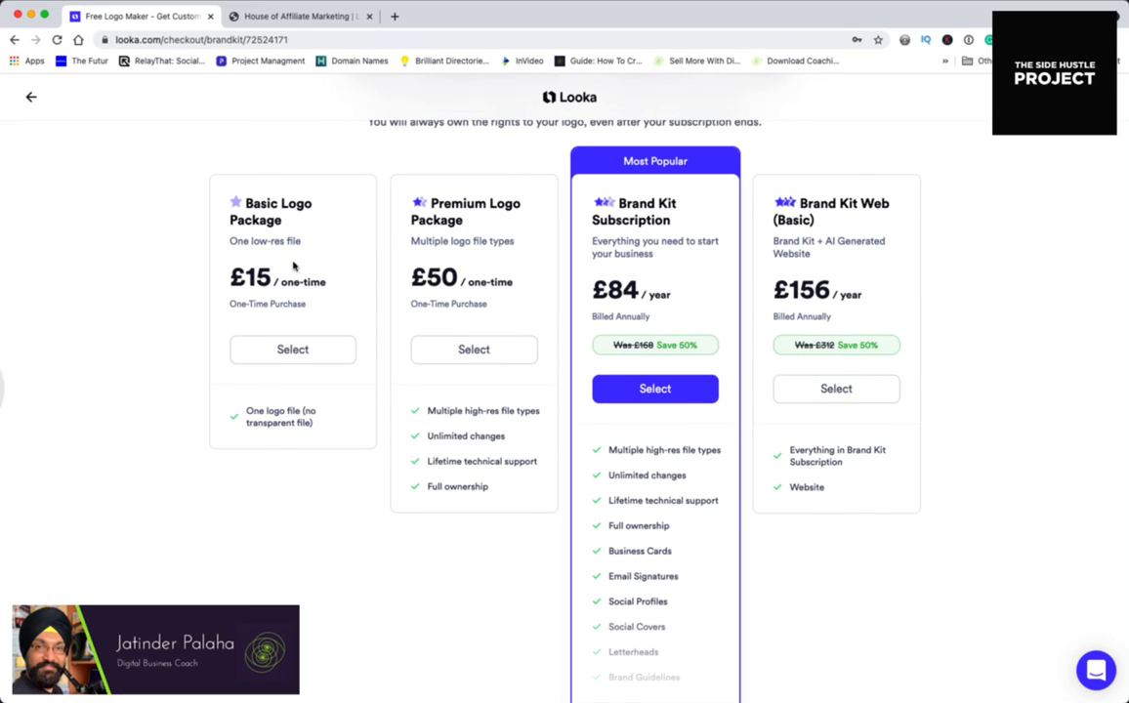
scroll(278, 276, up, 1)
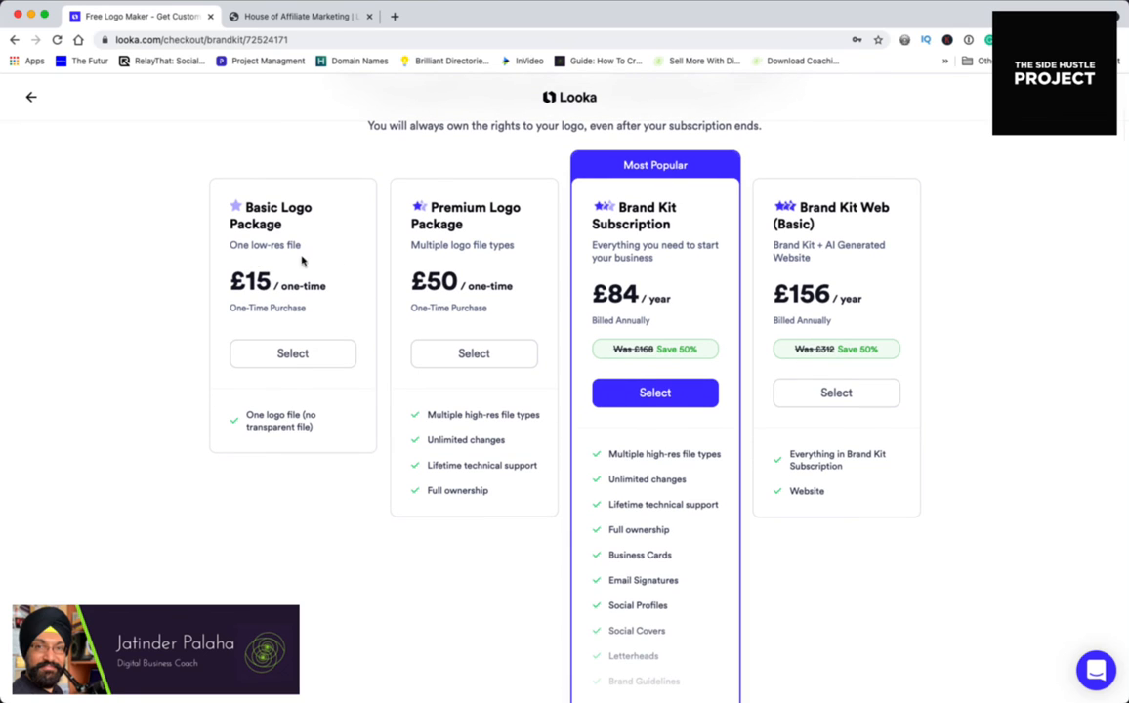
scroll(256, 312, up, 2)
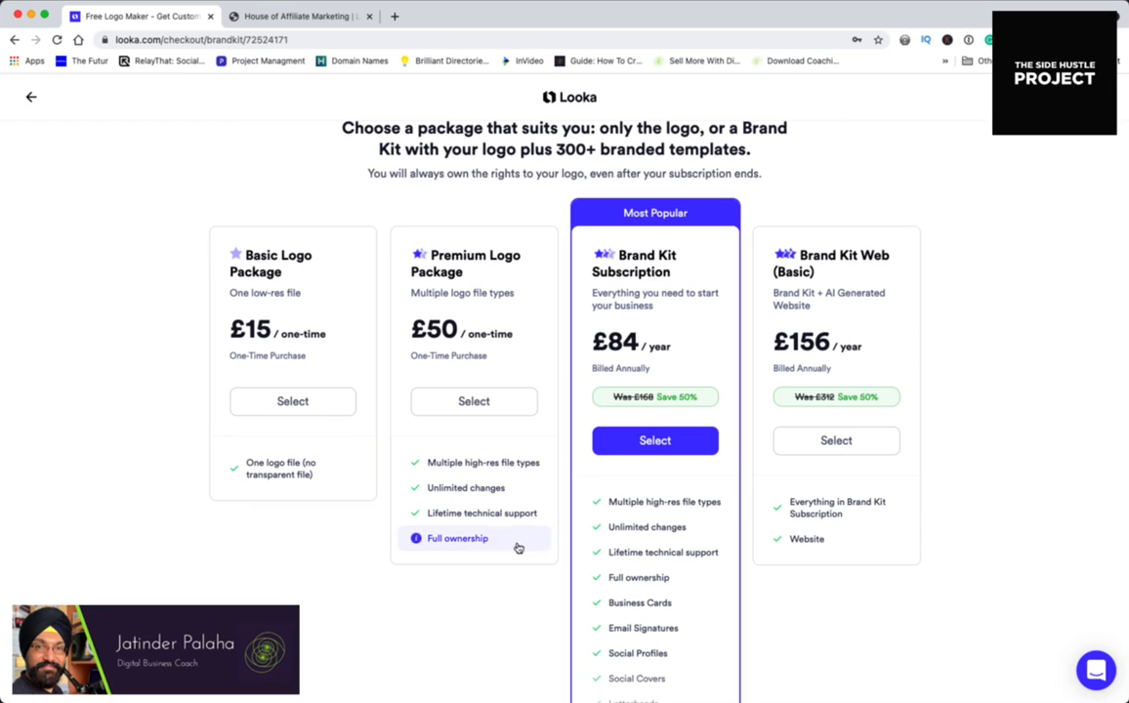
scroll(517, 517, down, 2)
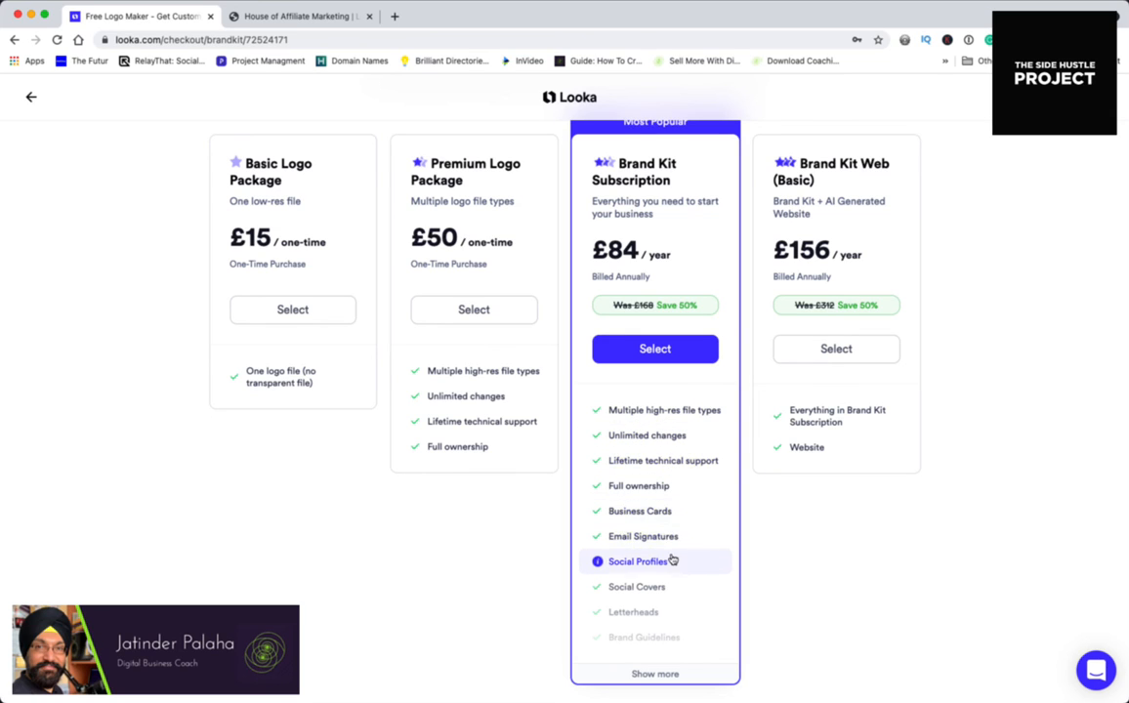
Expand the full feature list of the Brand Kit Subscription and read through all its included items.
click(653, 673)
scroll(698, 610, down, 3)
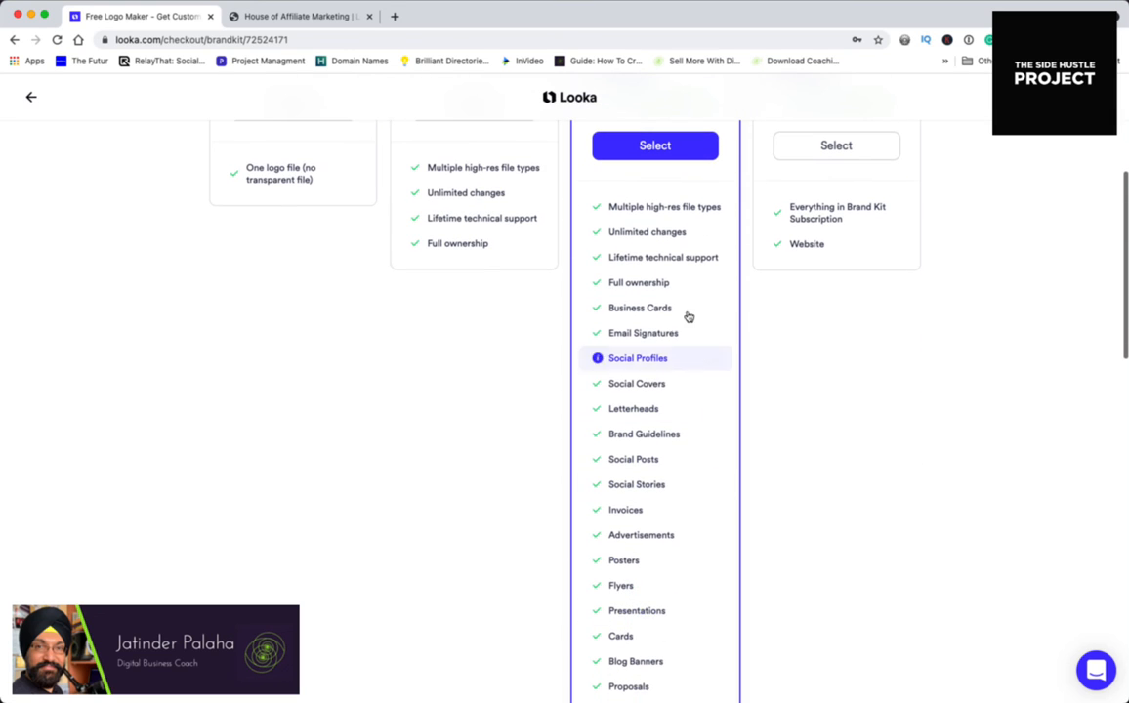
scroll(672, 461, down, 1)
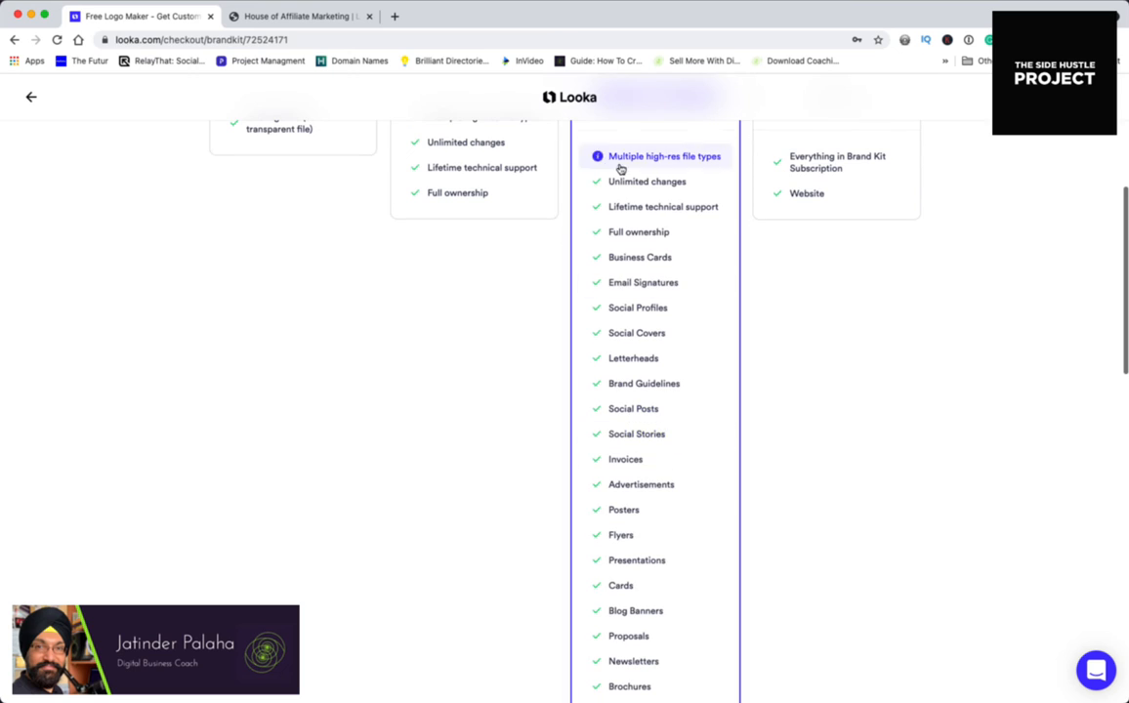
scroll(651, 288, down, 3)
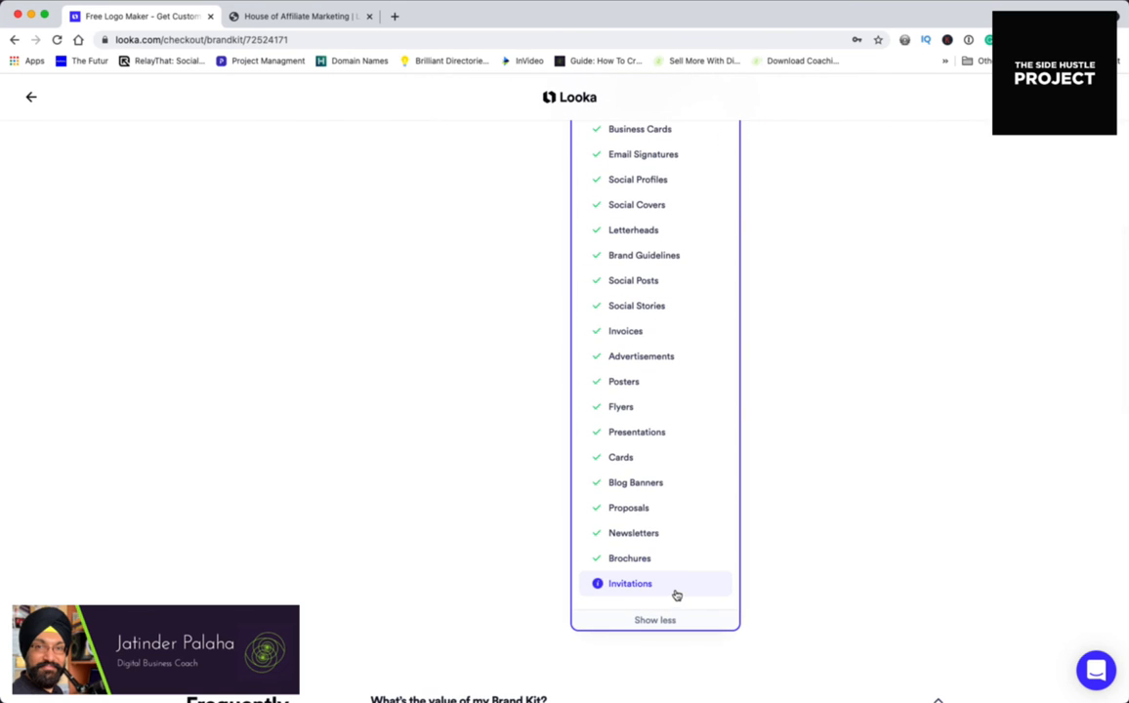
scroll(676, 451, up, 5)
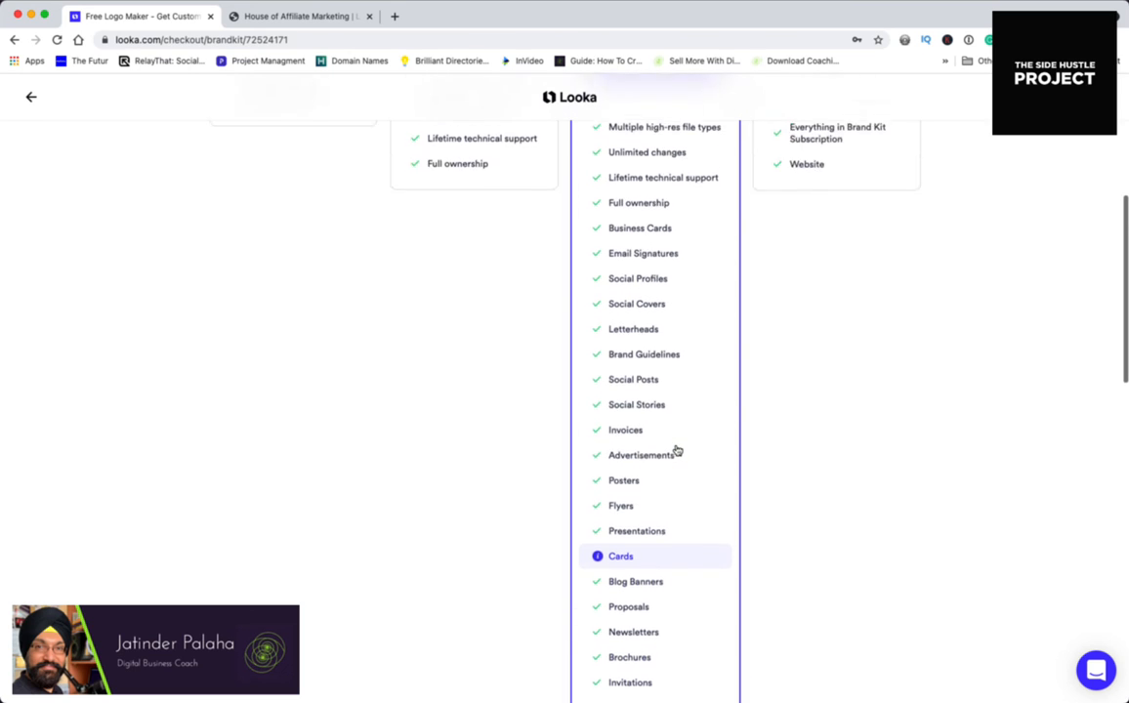
scroll(676, 449, up, 5)
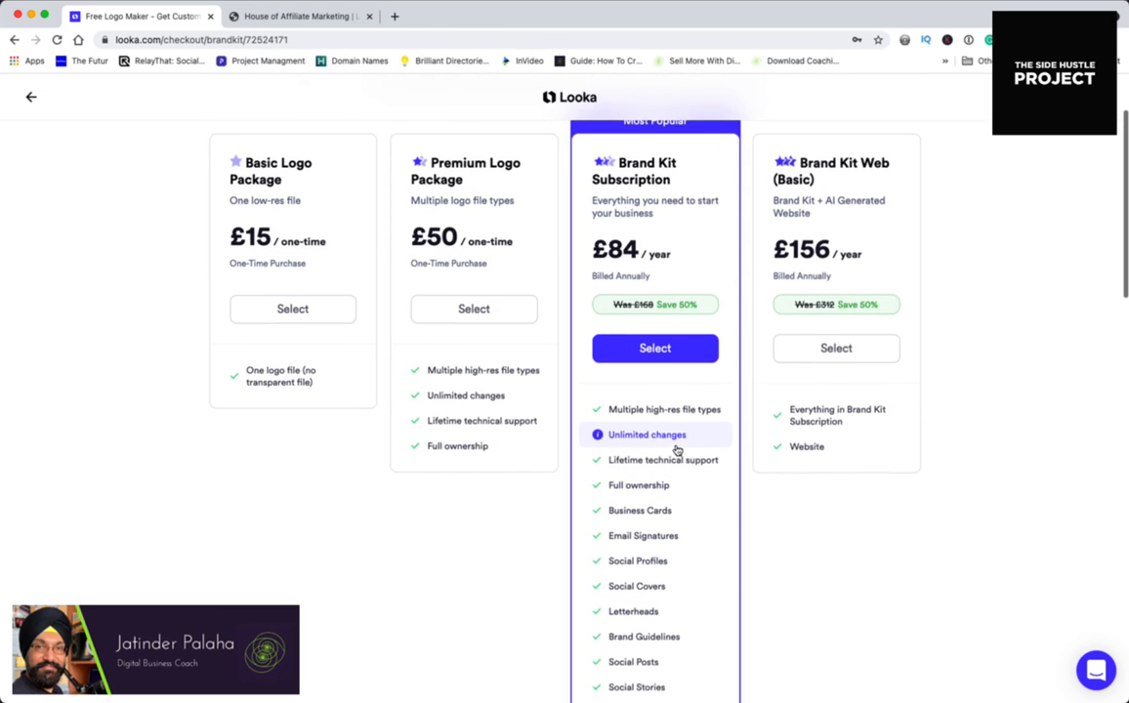
scroll(676, 451, down, 1)
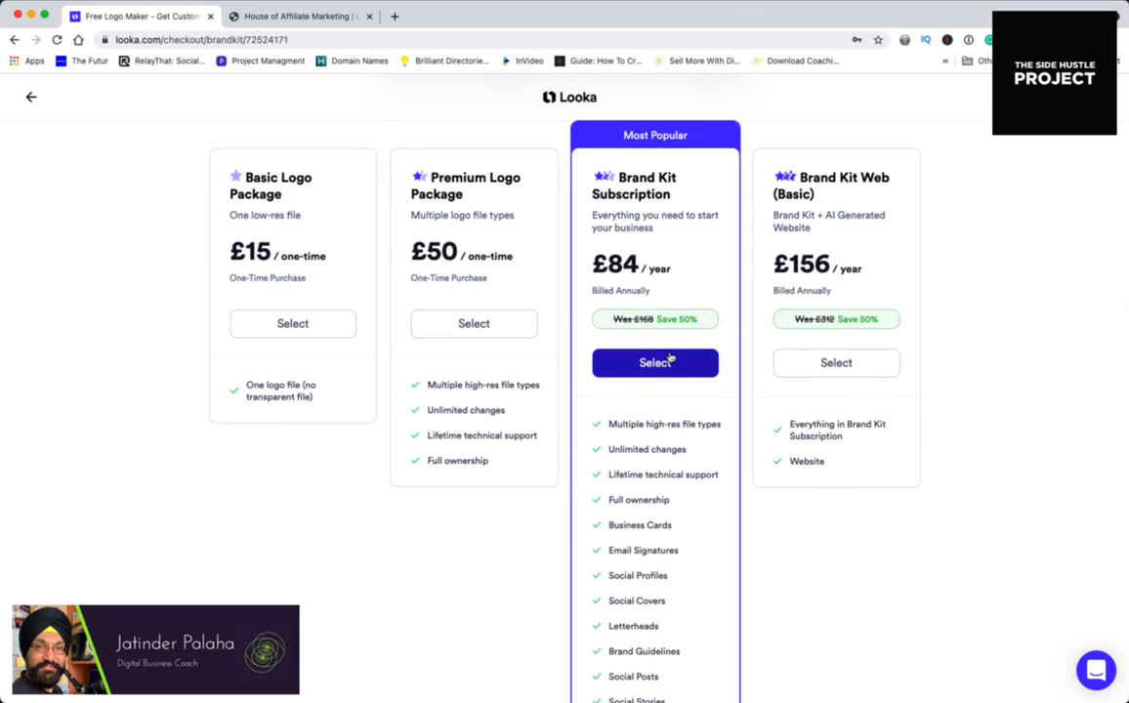
scroll(664, 358, down, 5)
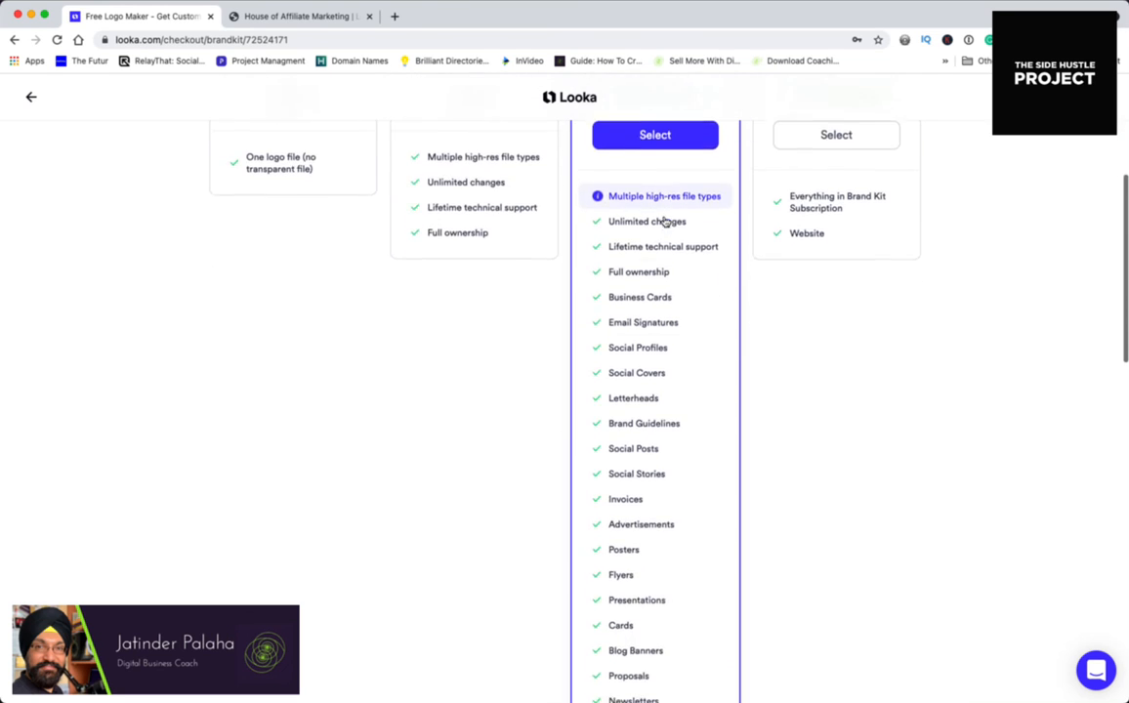
scroll(659, 620, down, 2)
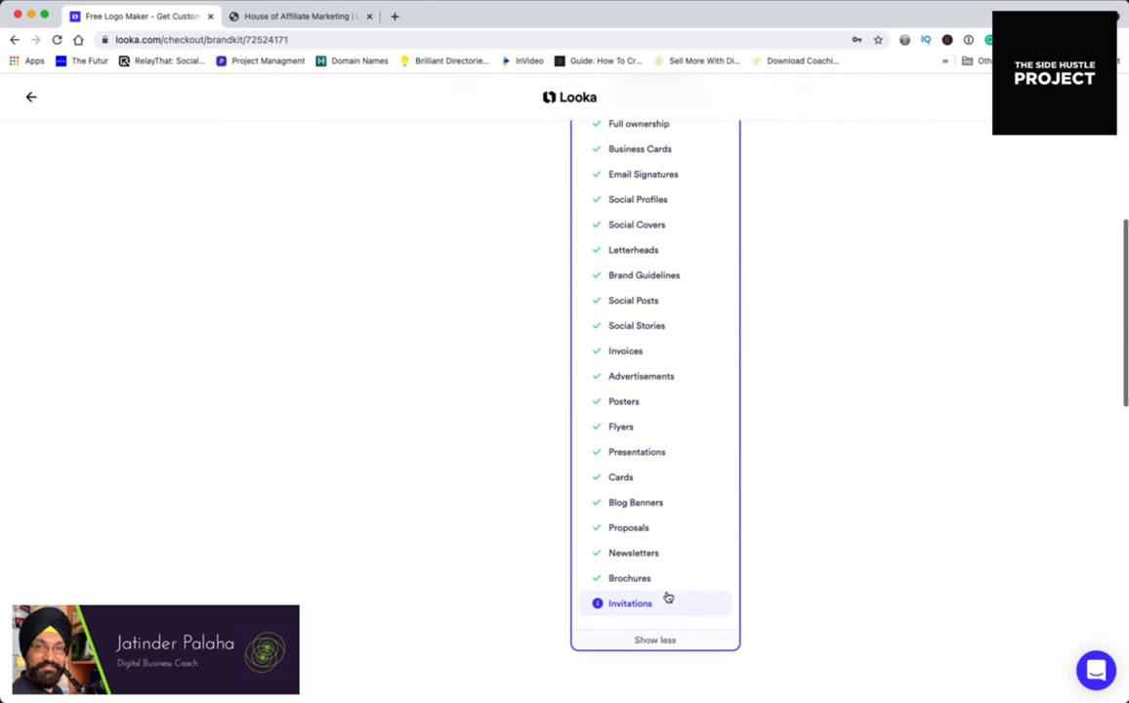
scroll(666, 597, up, 5)
scroll(667, 598, up, 3)
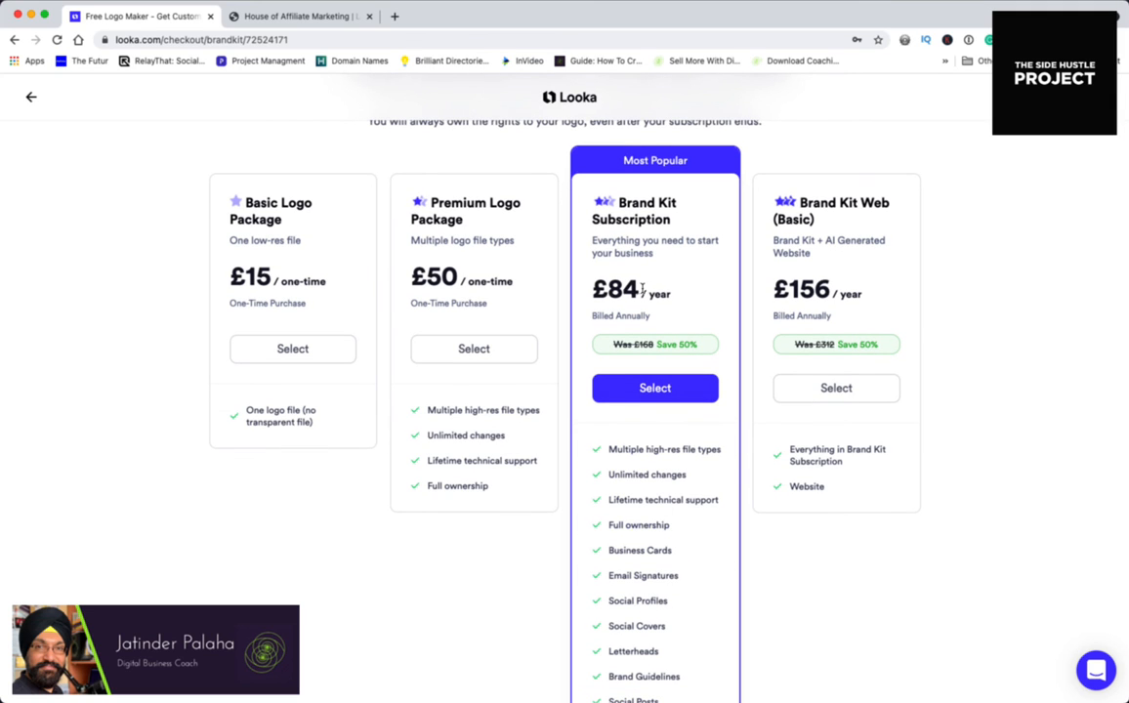
Choose the £15 Basic Logo Package and submit its purchase with PayPal as the payment method.
scroll(346, 567, up, 2)
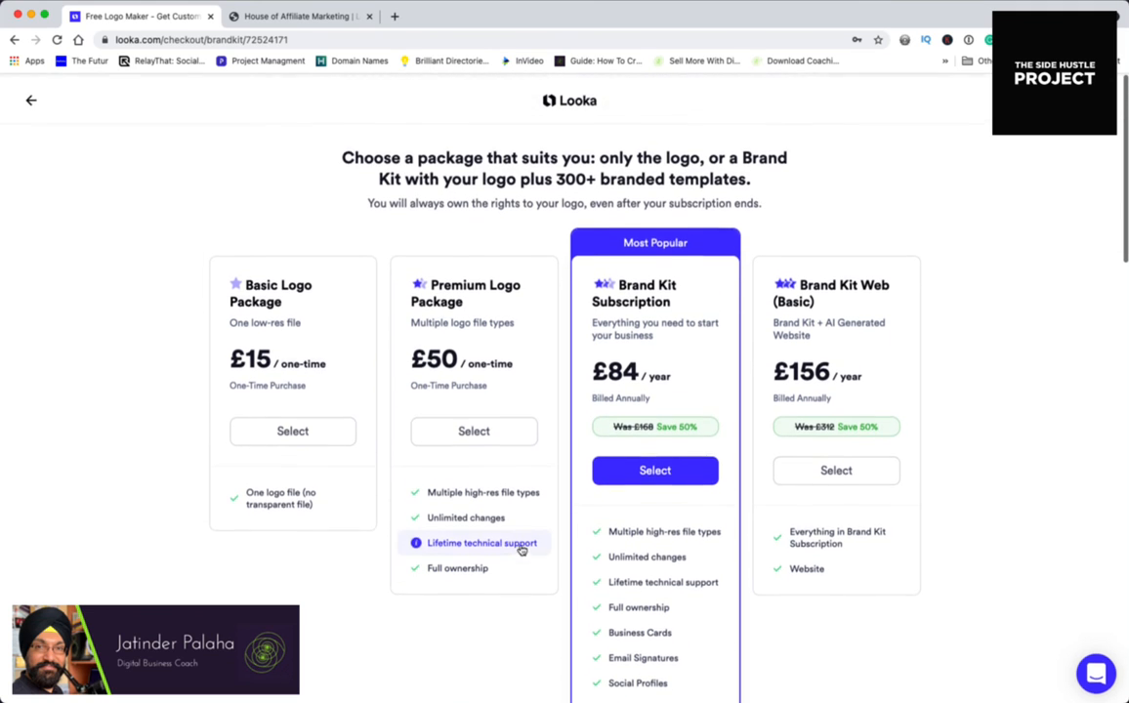
click(298, 439)
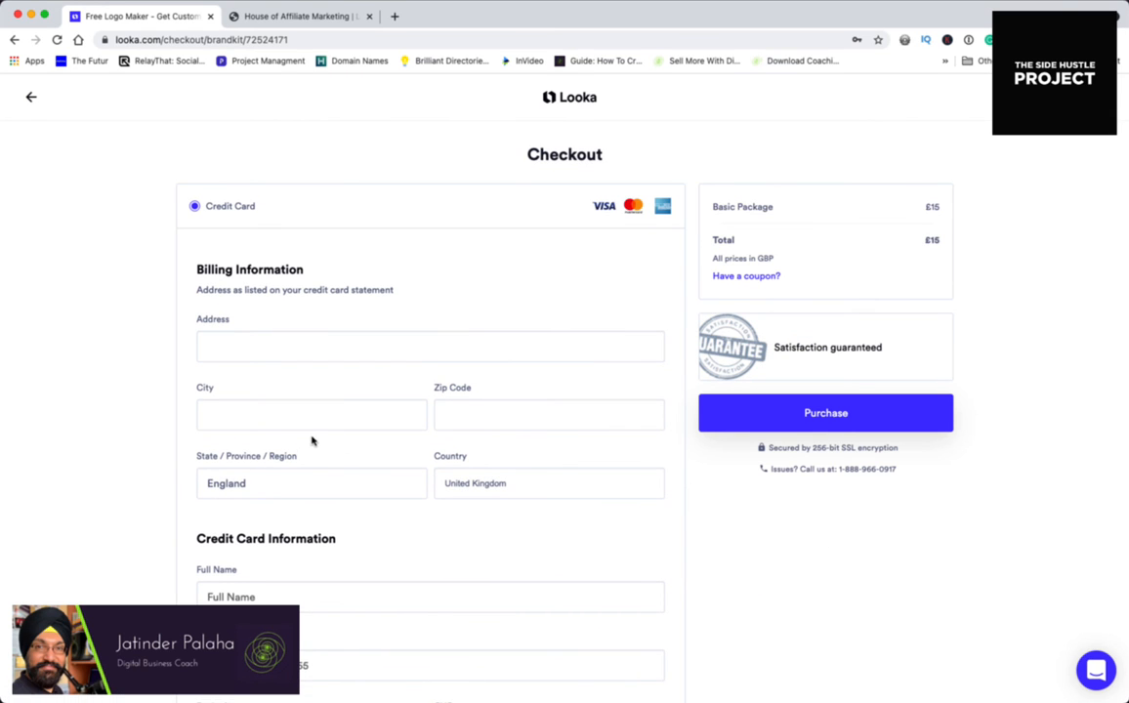
scroll(303, 437, down, 3)
click(638, 622)
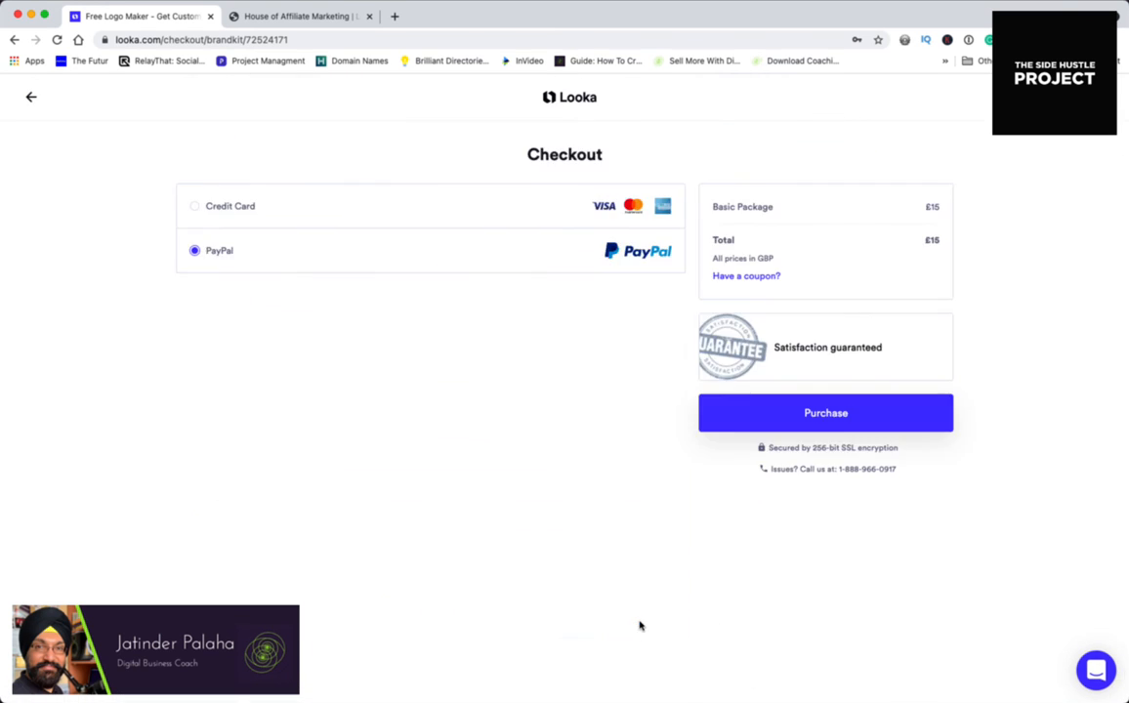
click(747, 400)
click(856, 423)
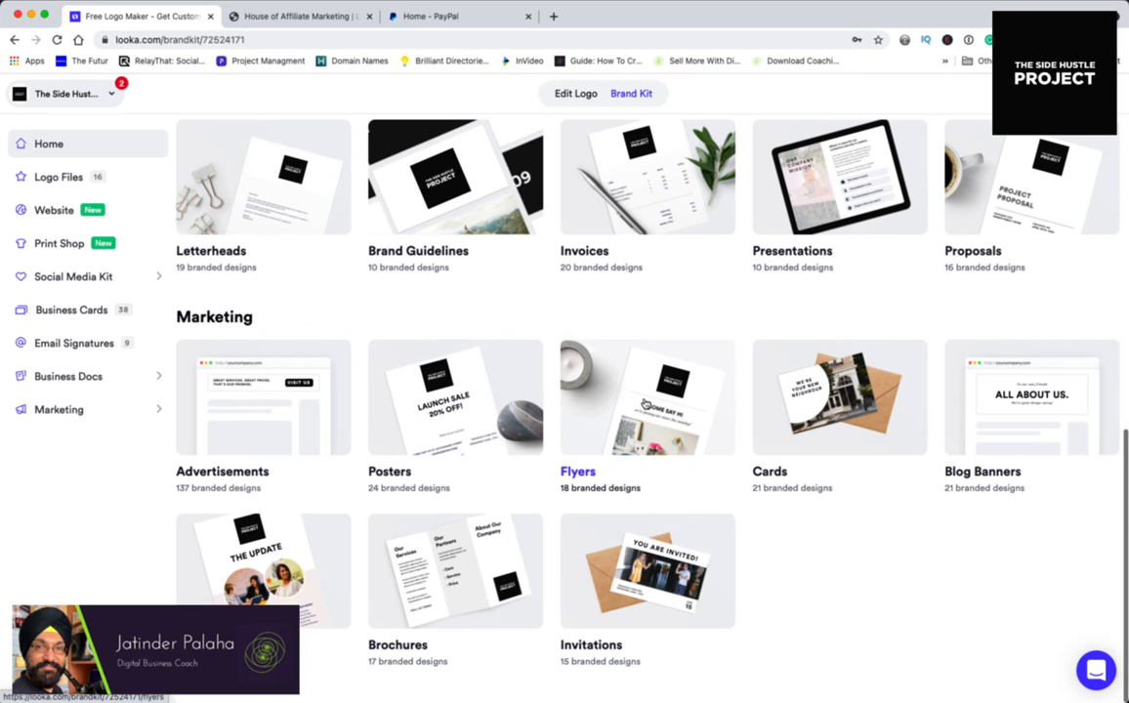
Download all logo files from the Brand Kit's Logo Files section and save them as 72524171 in The Side Hustle Project folder.
scroll(644, 403, up, 10)
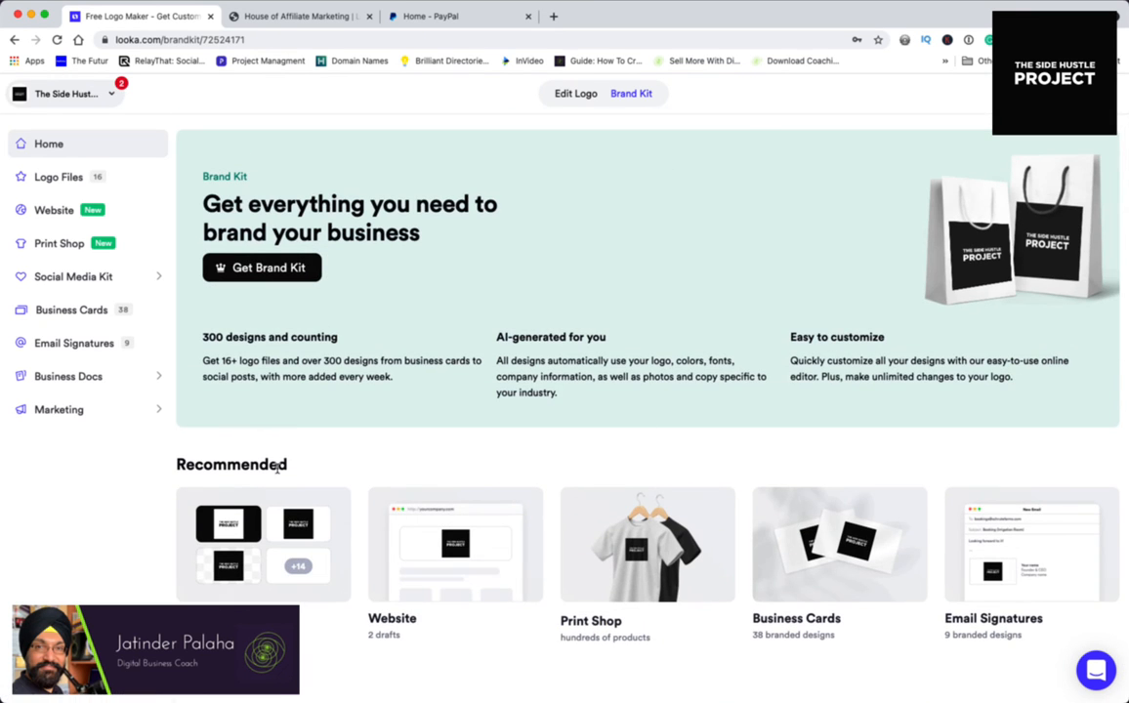
click(60, 183)
scroll(410, 420, down, 3)
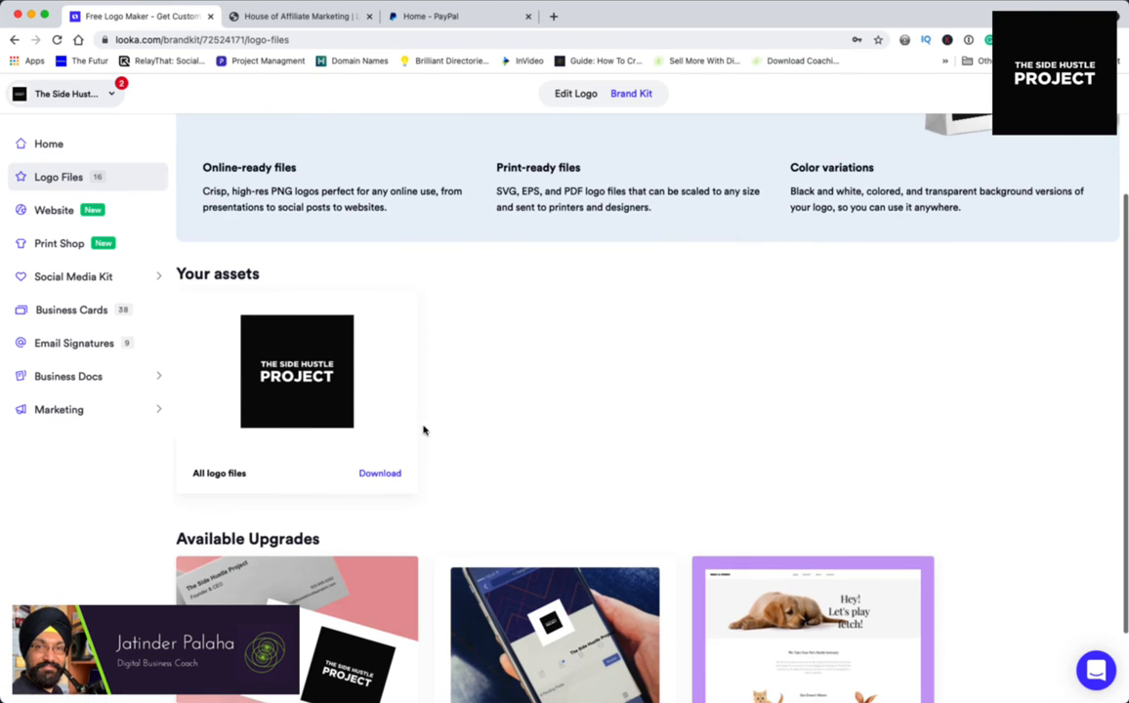
click(390, 475)
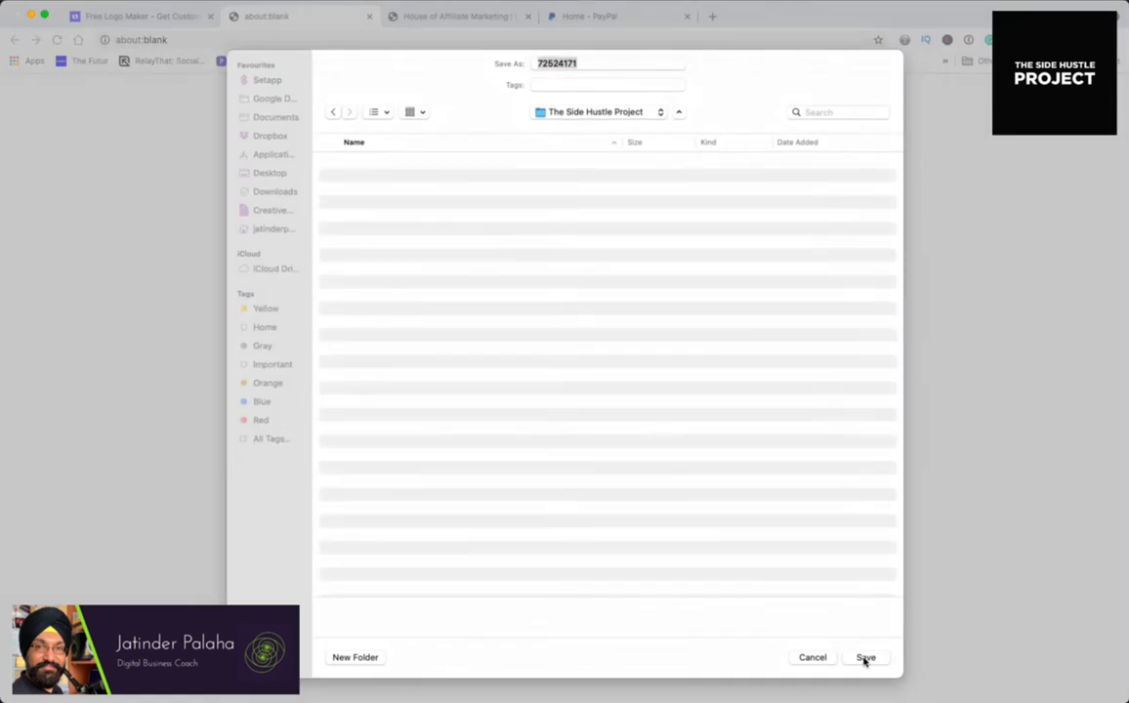
click(863, 660)
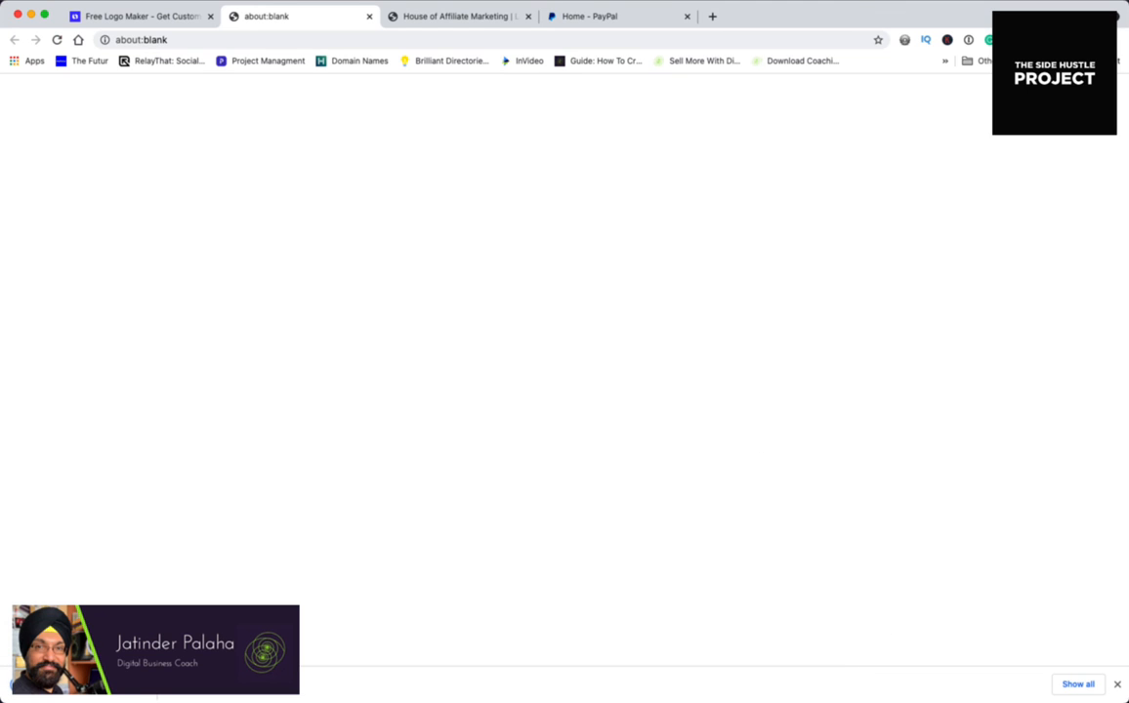
Show the downloaded 72524171.zip in its Finder folder and extract the archive.
click(140, 695)
click(185, 702)
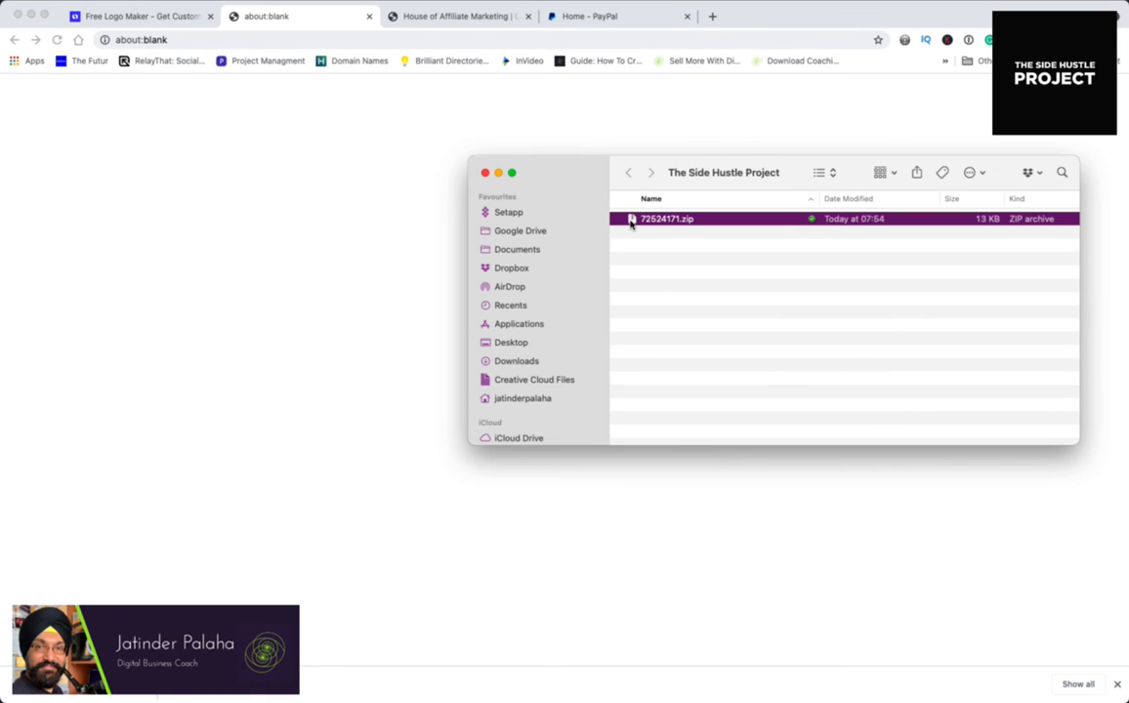
double_click(629, 223)
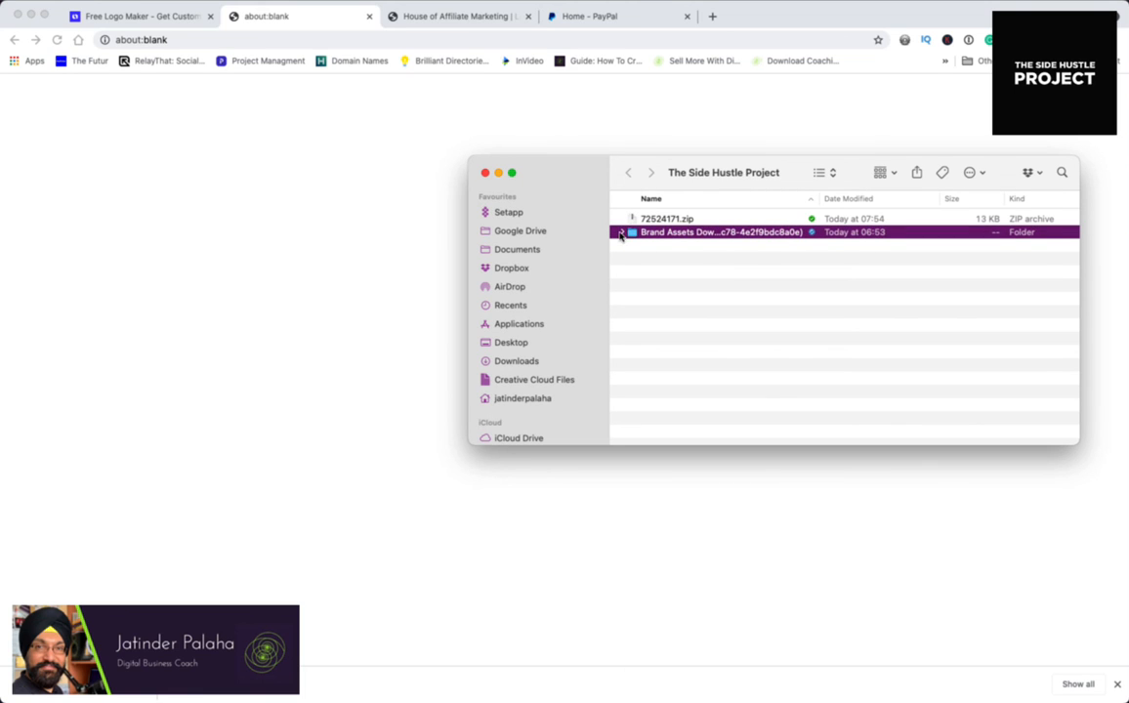
Expand the extracted Brand Assets folder, preview the logo image 72524171.png and move the preview window so the whole logo can be inspected.
click(620, 233)
click(648, 250)
key(space)
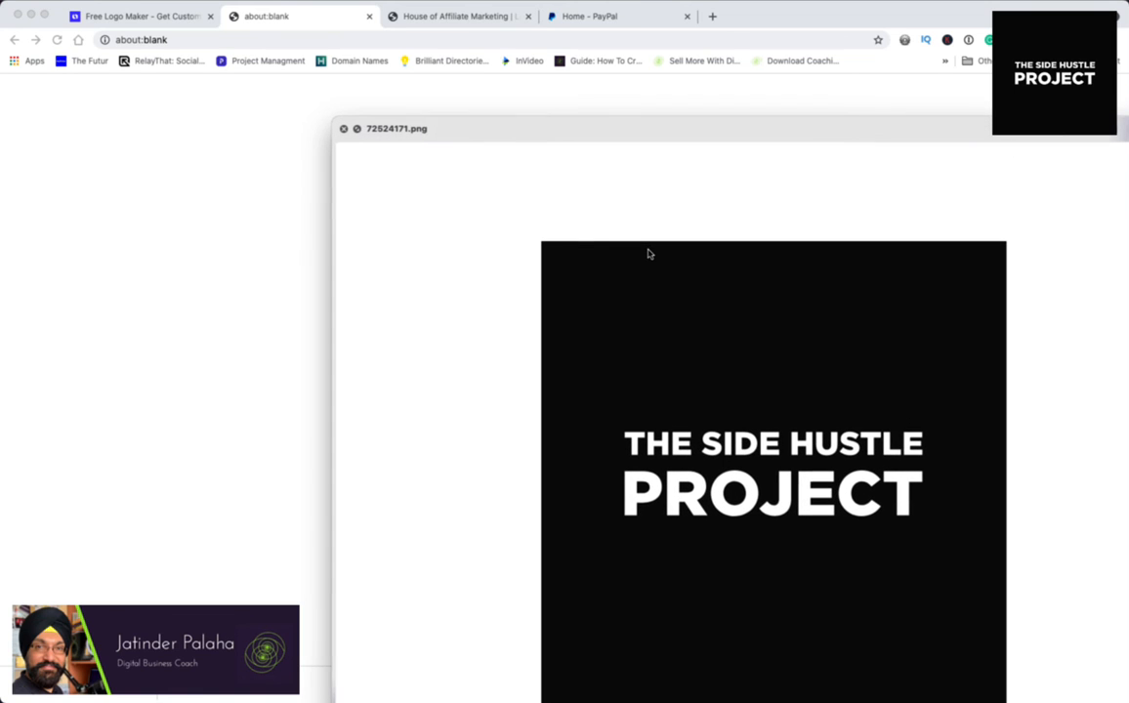
drag(655, 130, 491, 40)
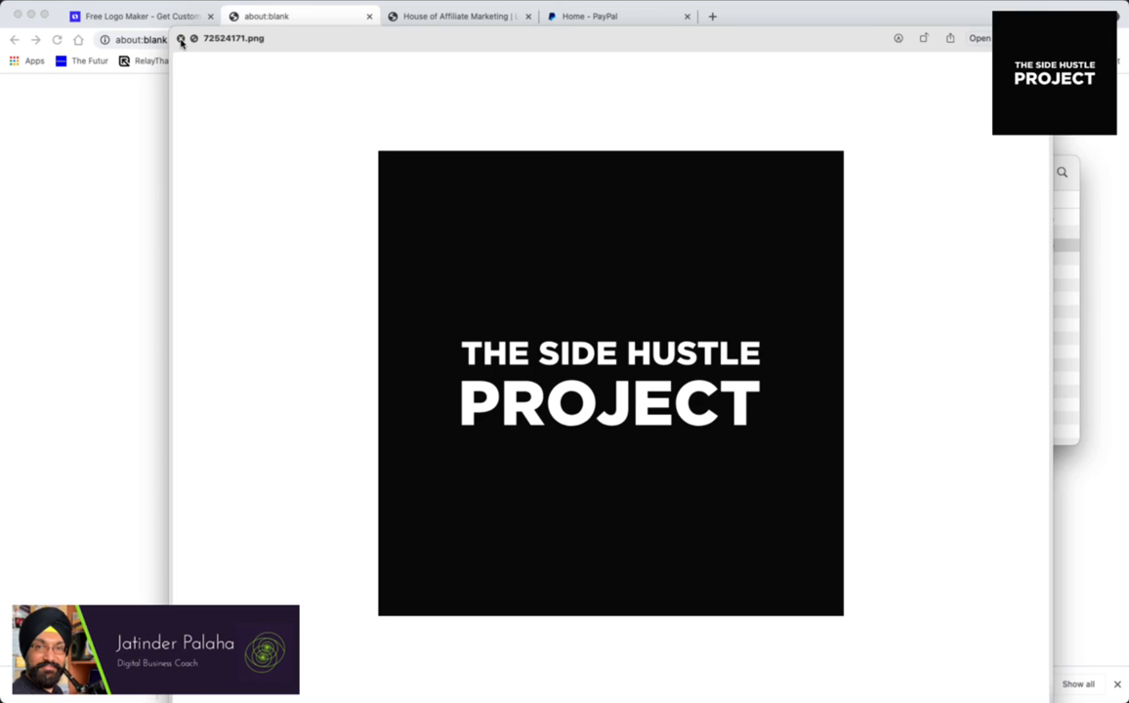
drag(368, 49, 286, 26)
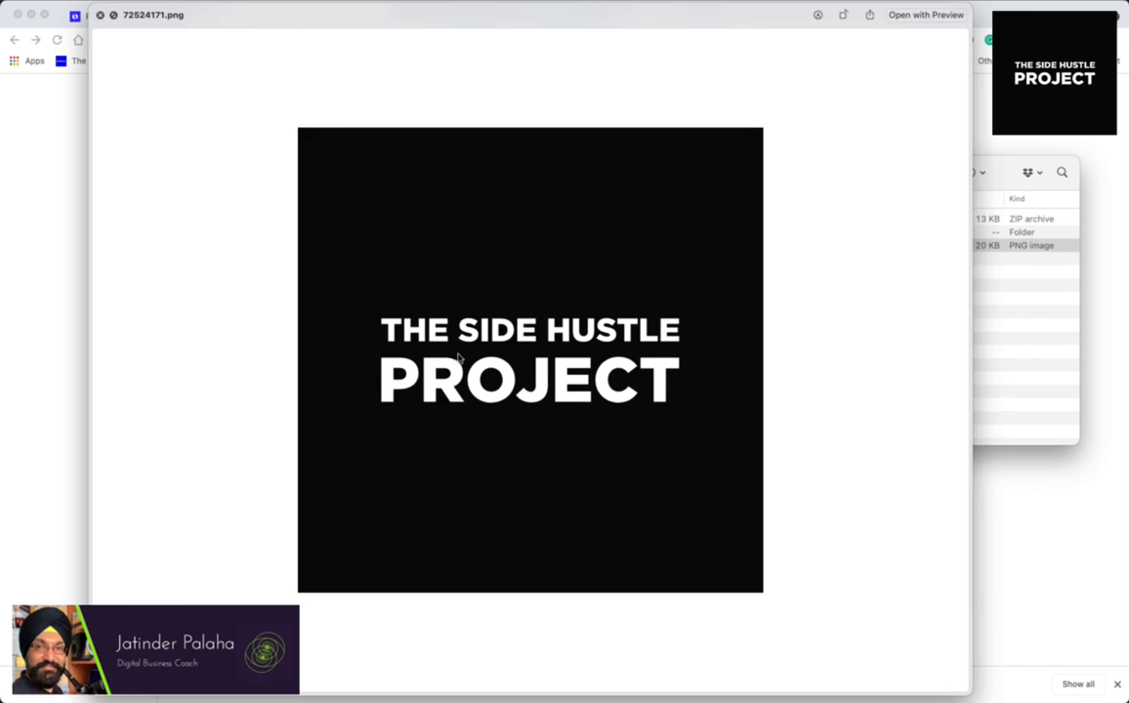